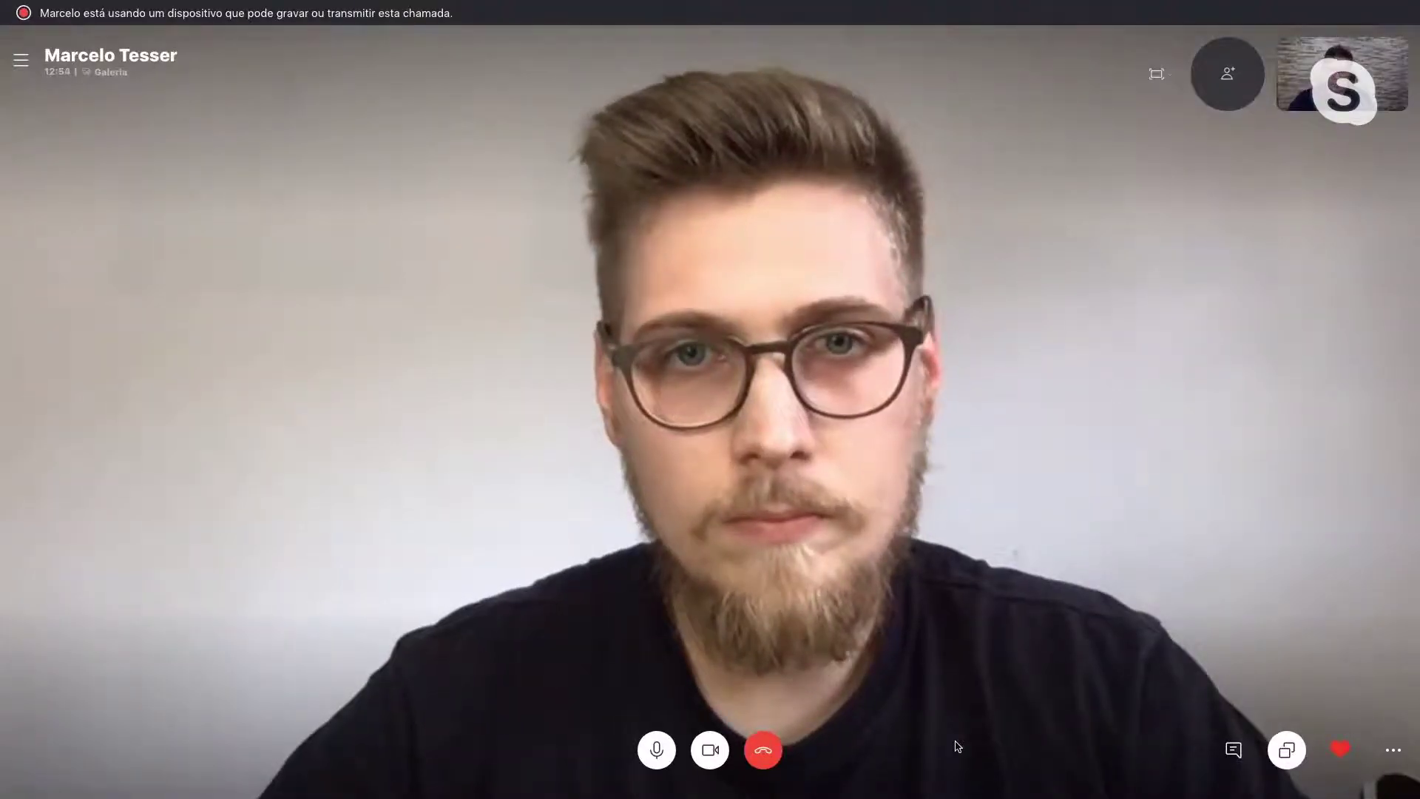
# Switch from the Skype call to Firefox and open the social network settings of the Prosite website.
pyautogui.moveTo(974, 766)
pyautogui.click(939, 754)
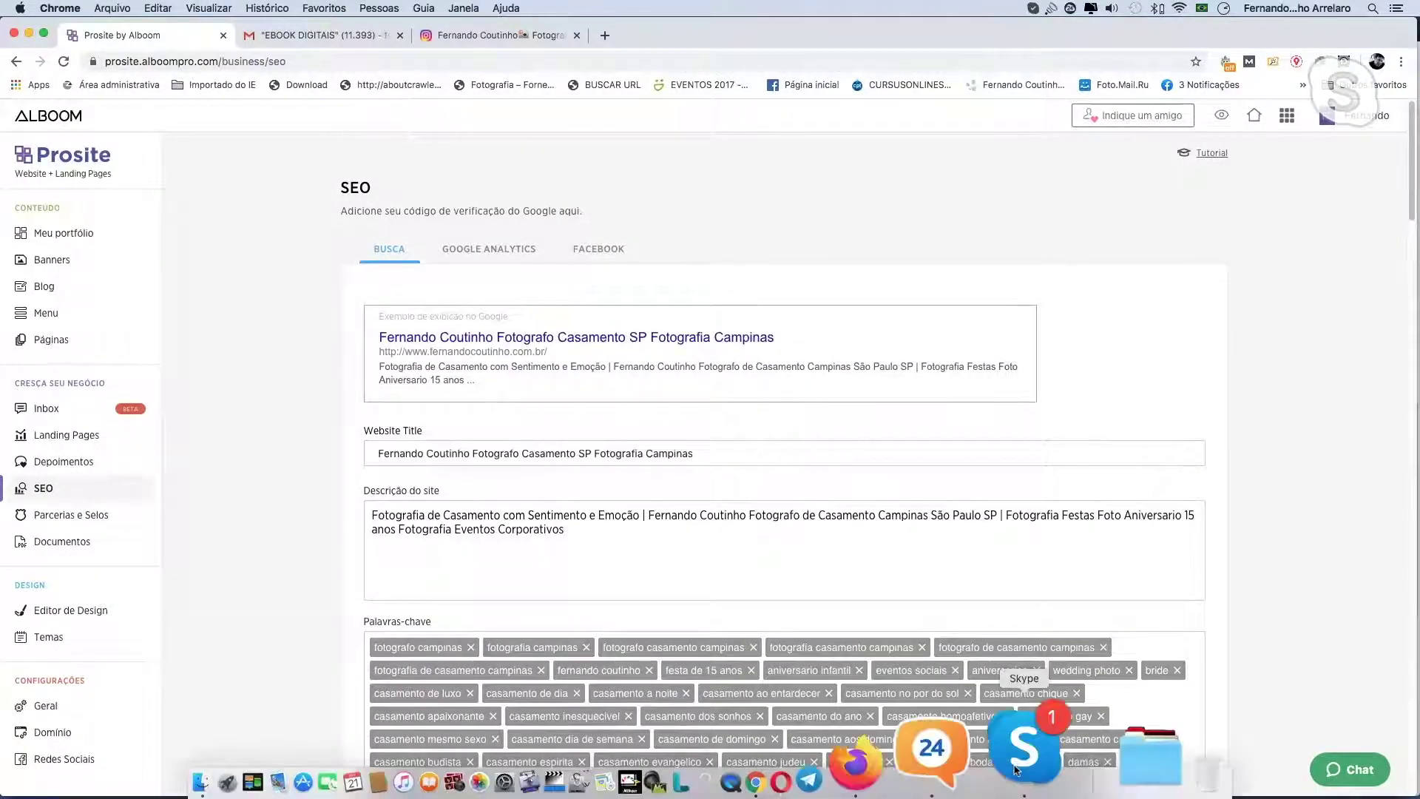
pyautogui.click(969, 759)
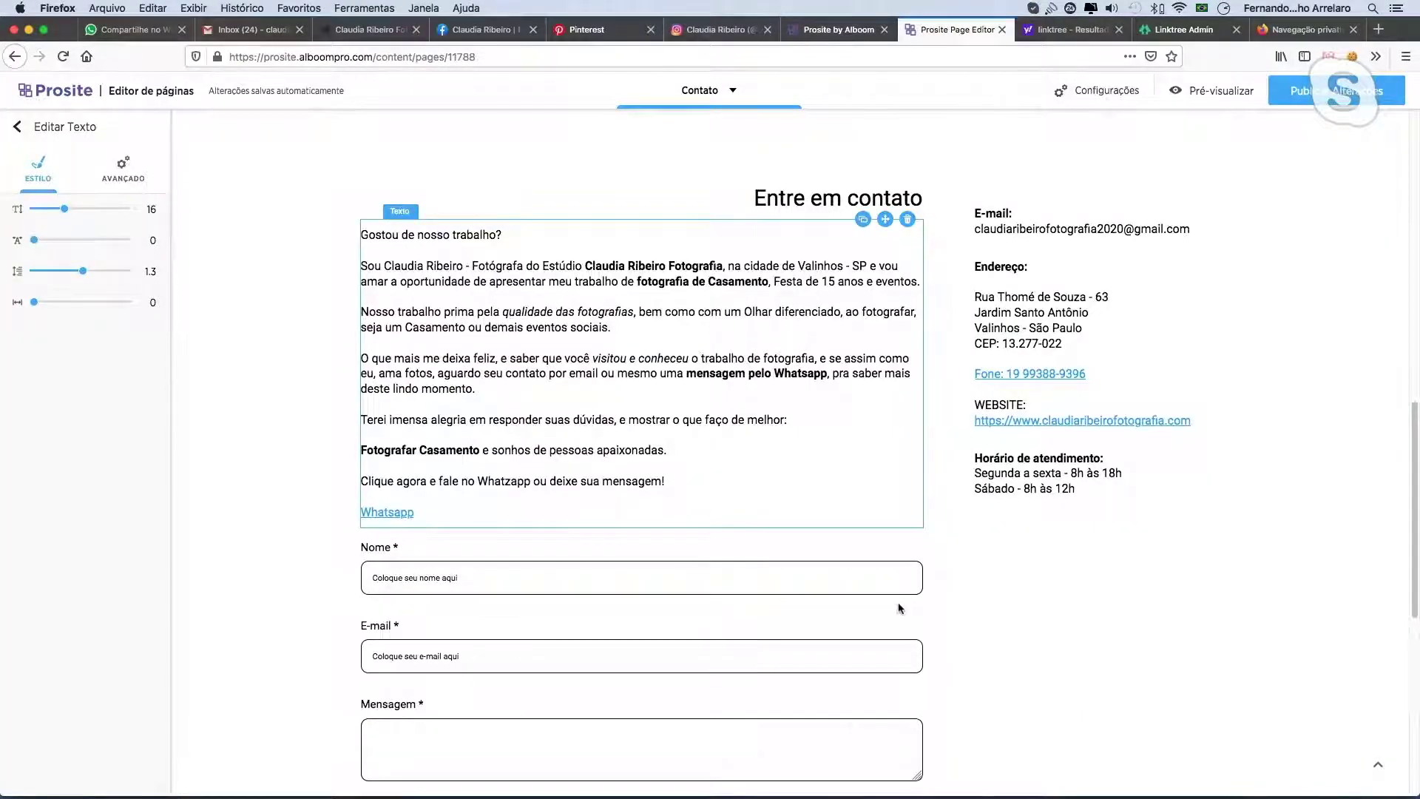
pyautogui.click(840, 31)
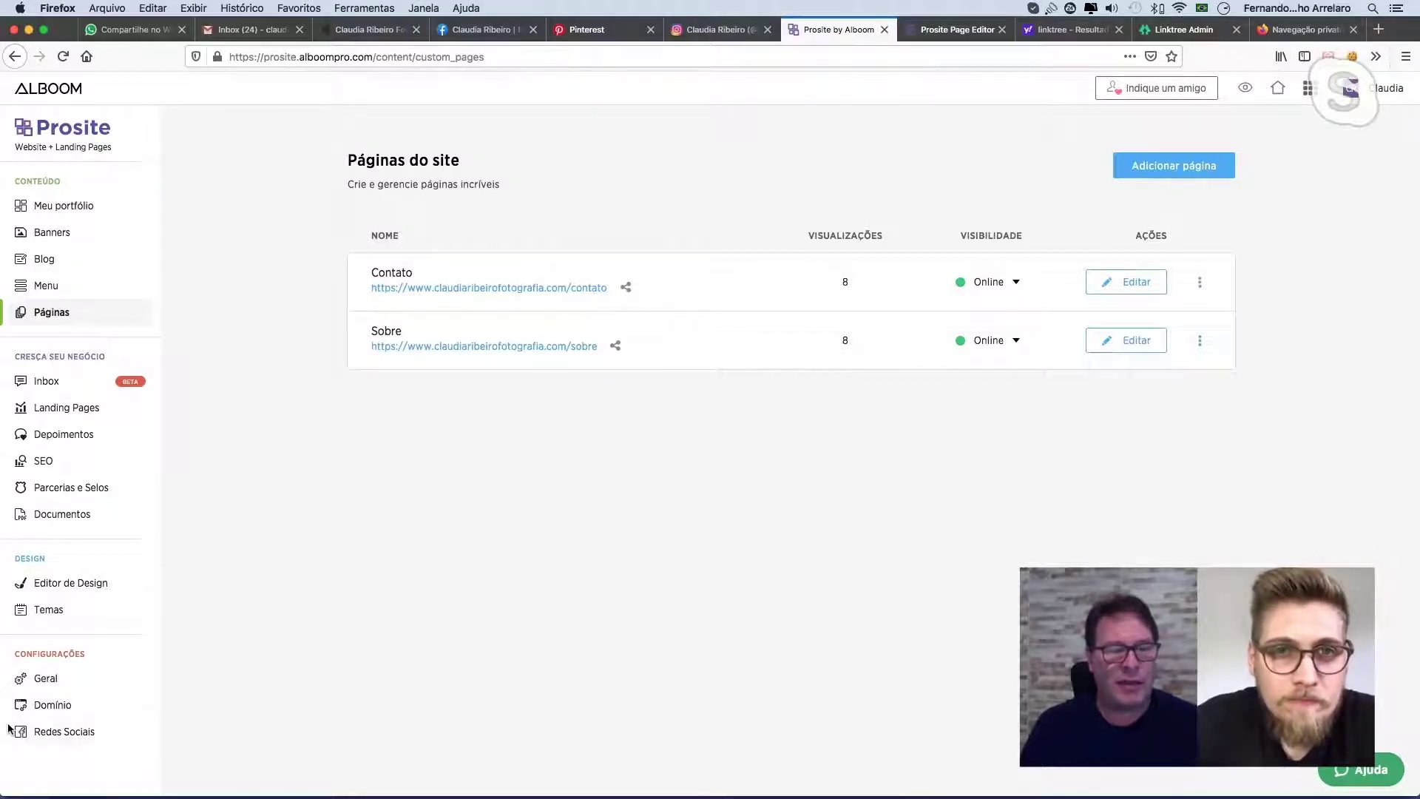
pyautogui.click(76, 734)
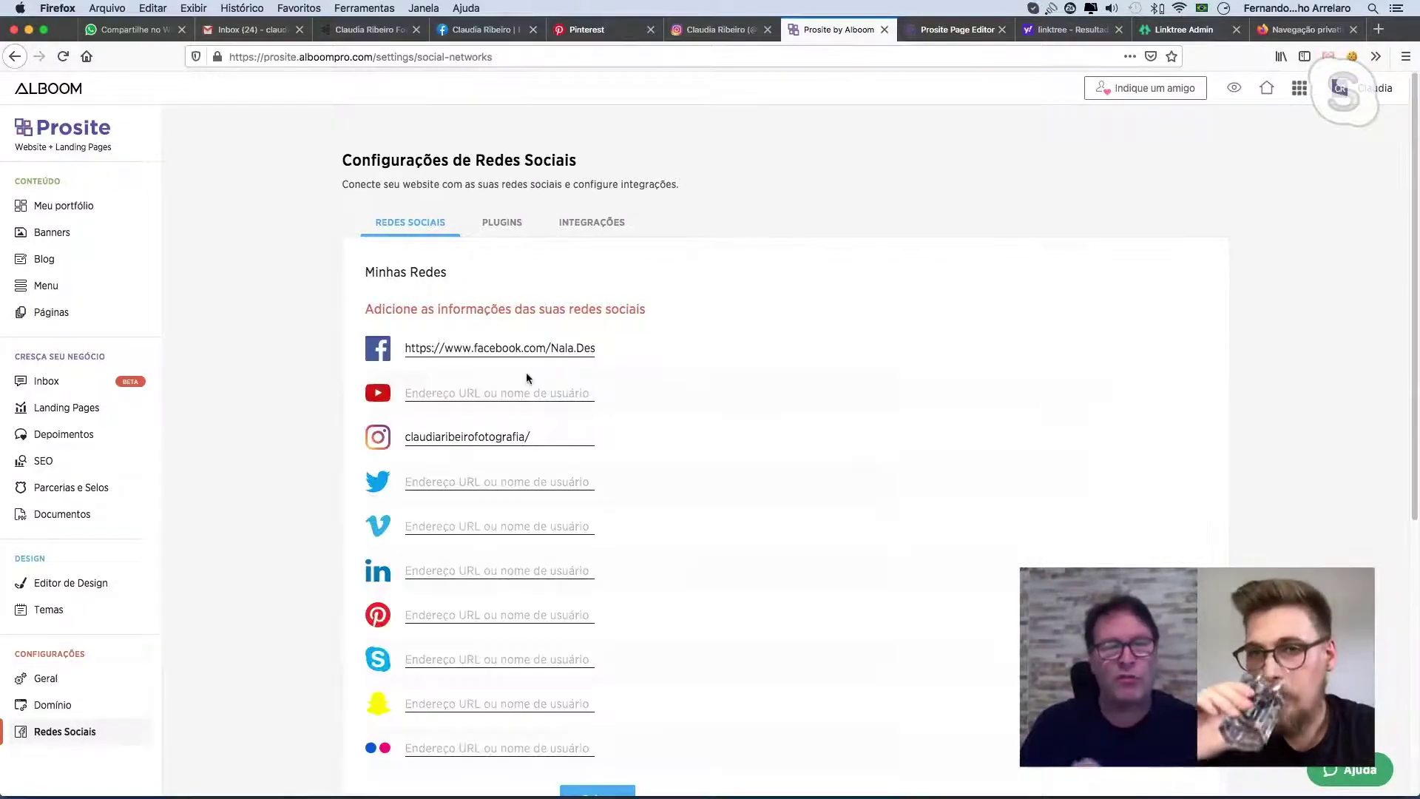
# Replace the Facebook link with the address of the open Facebook profile, leaving out the /about_contact_and_basic_info part.
pyautogui.click(591, 348)
pyautogui.press('super+a')
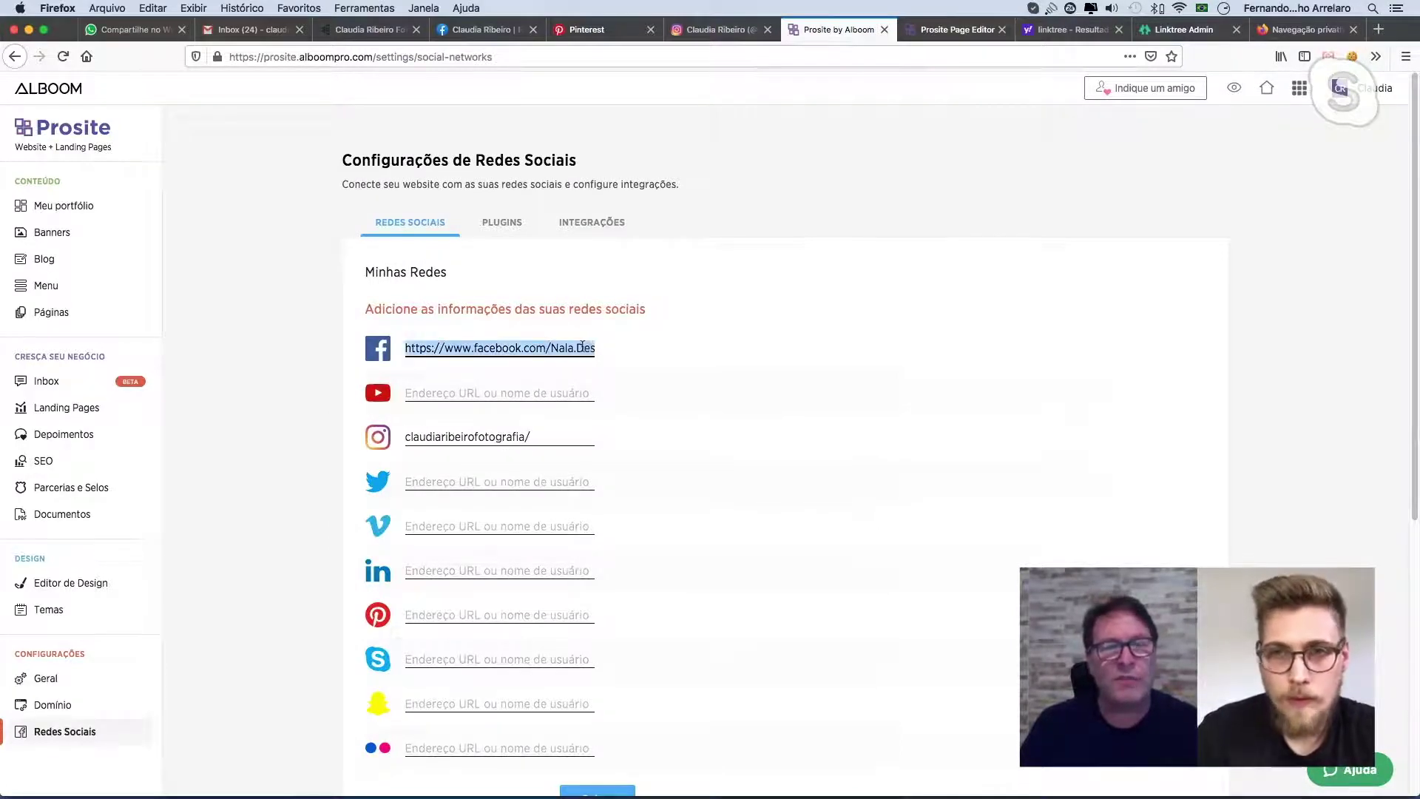
pyautogui.click(483, 31)
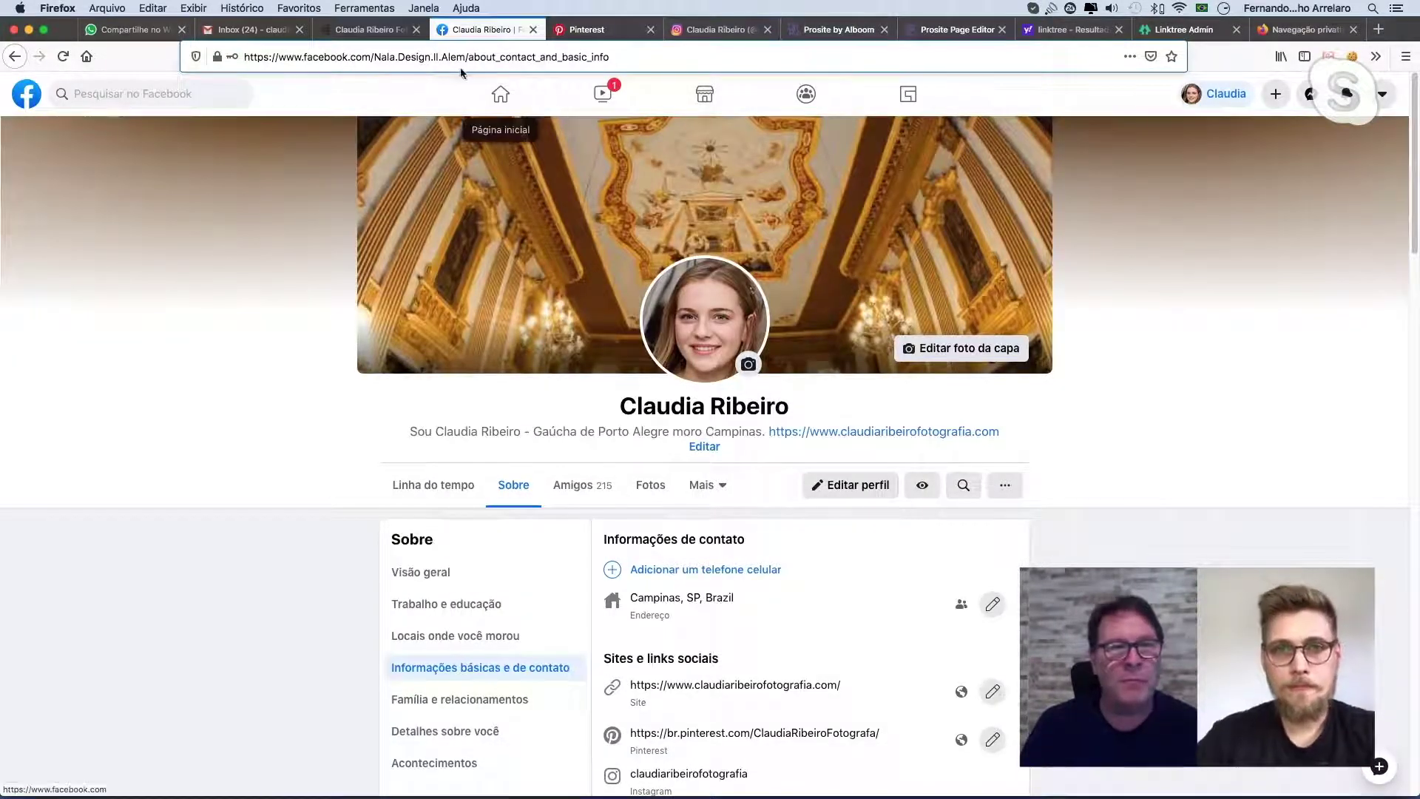
pyautogui.moveTo(465, 56); pyautogui.dragTo(233, 56)
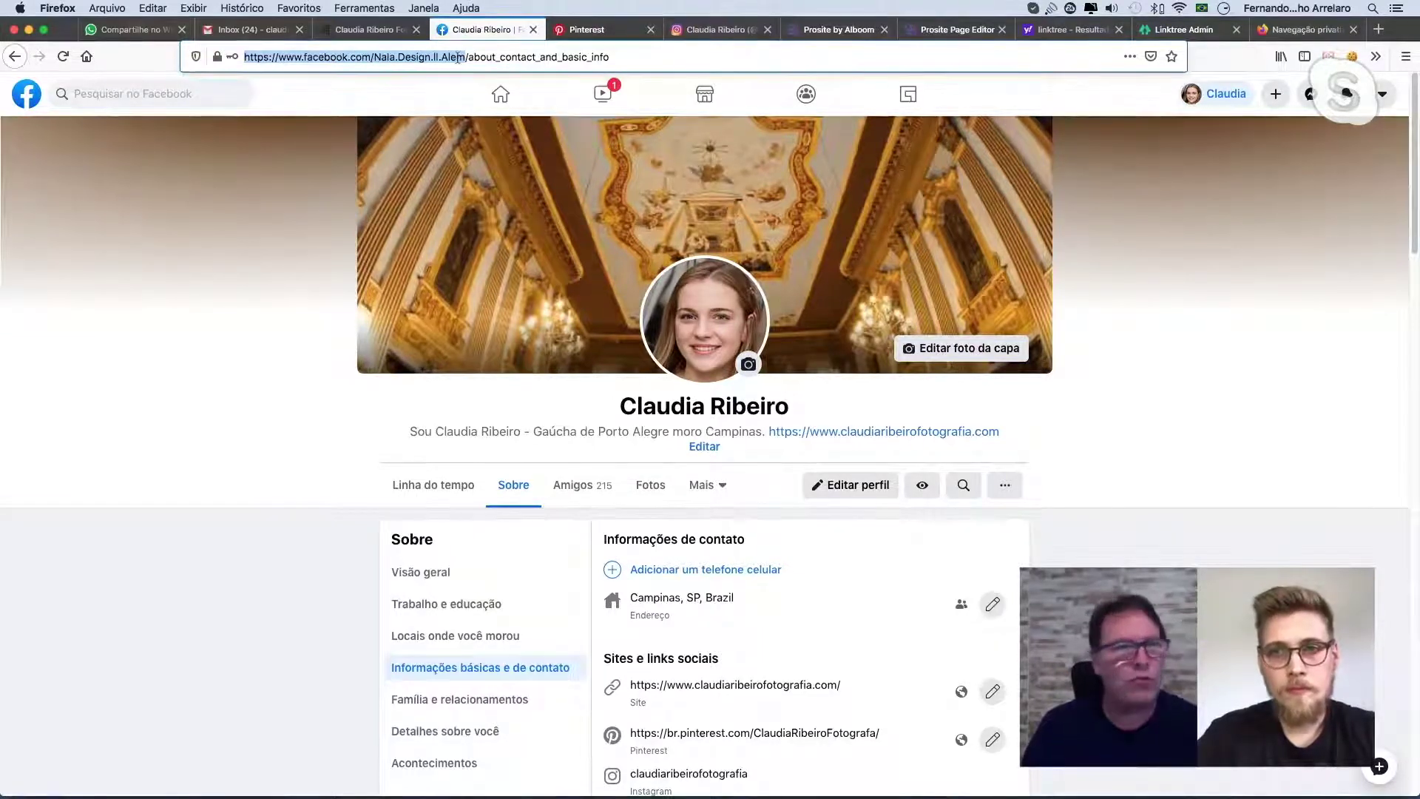
pyautogui.rightClick(458, 57)
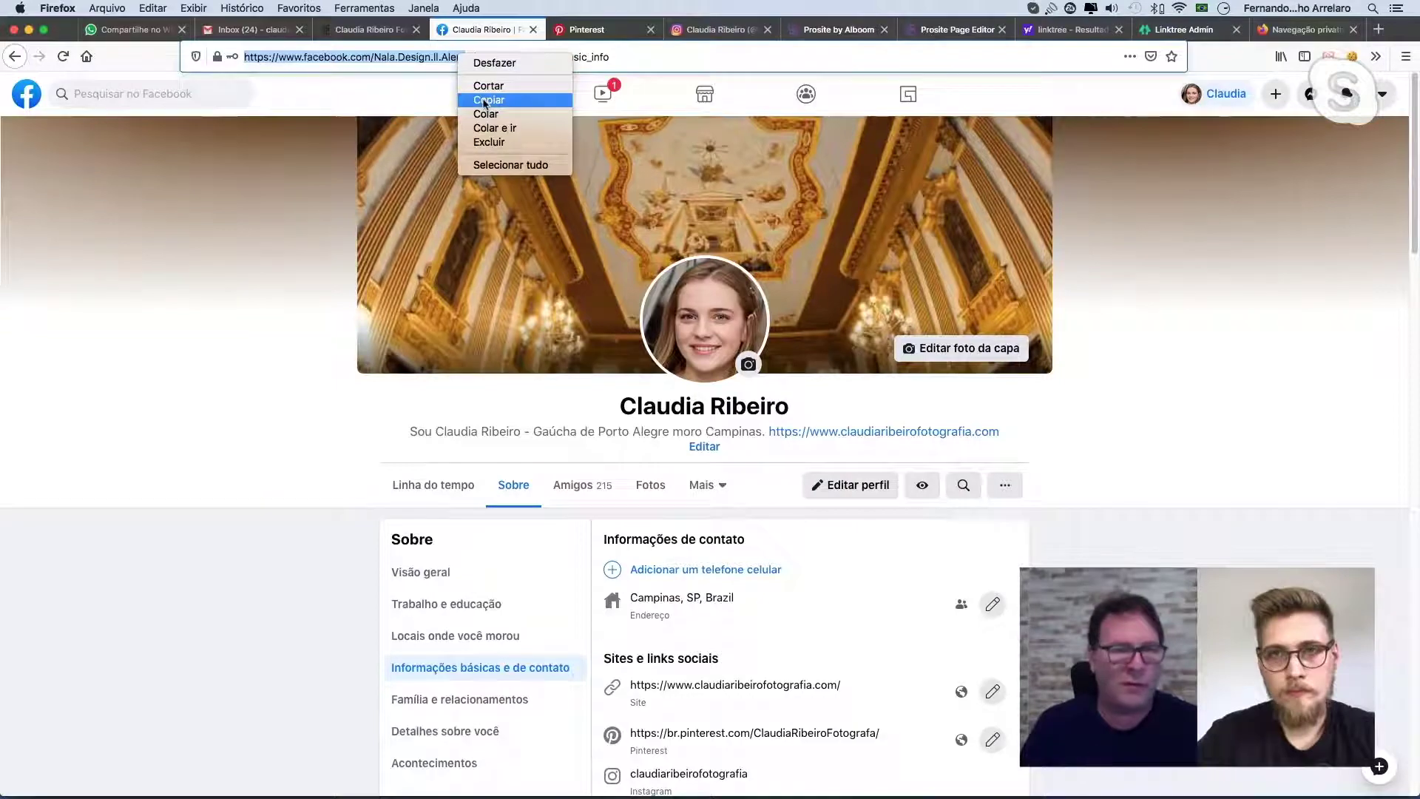
pyautogui.click(485, 100)
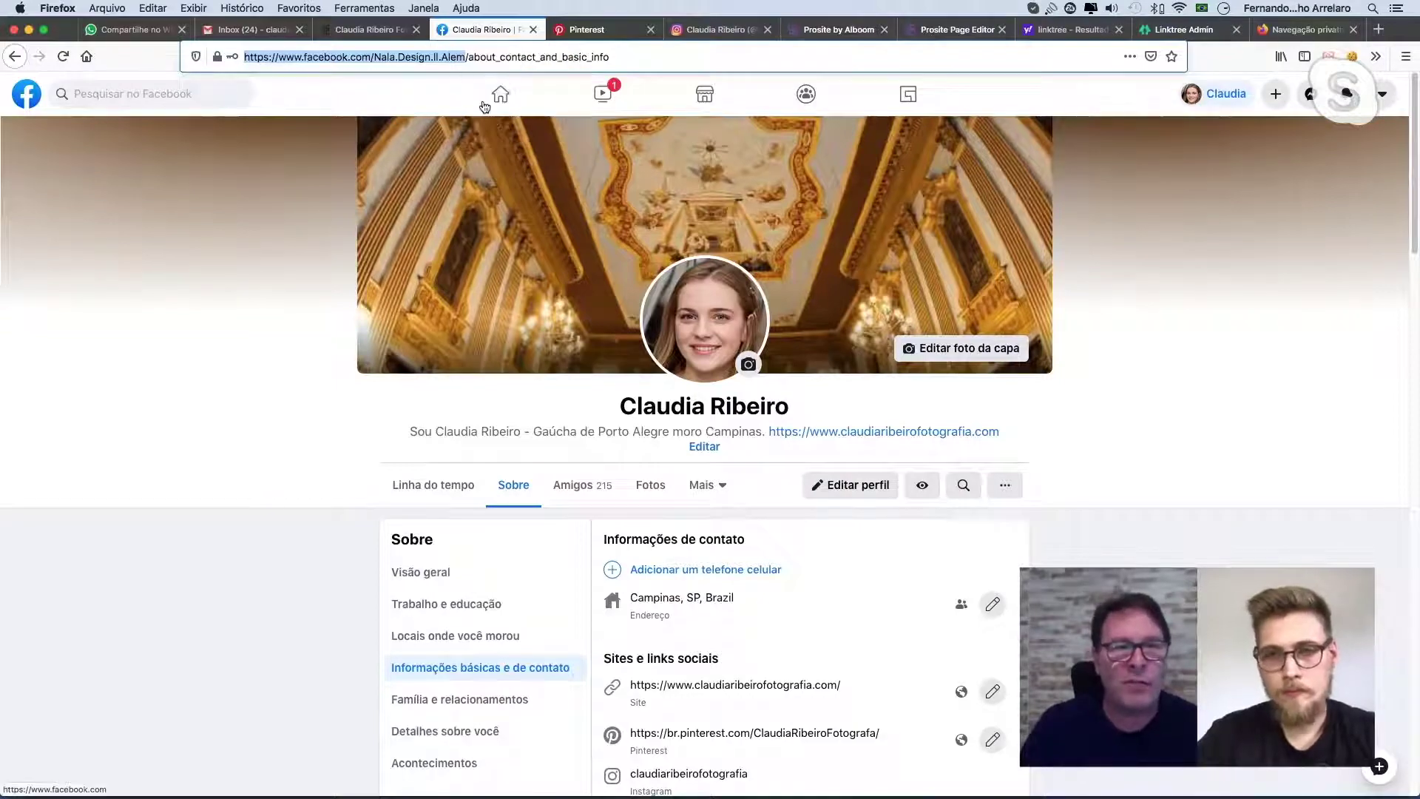
pyautogui.click(394, 31)
pyautogui.click(484, 29)
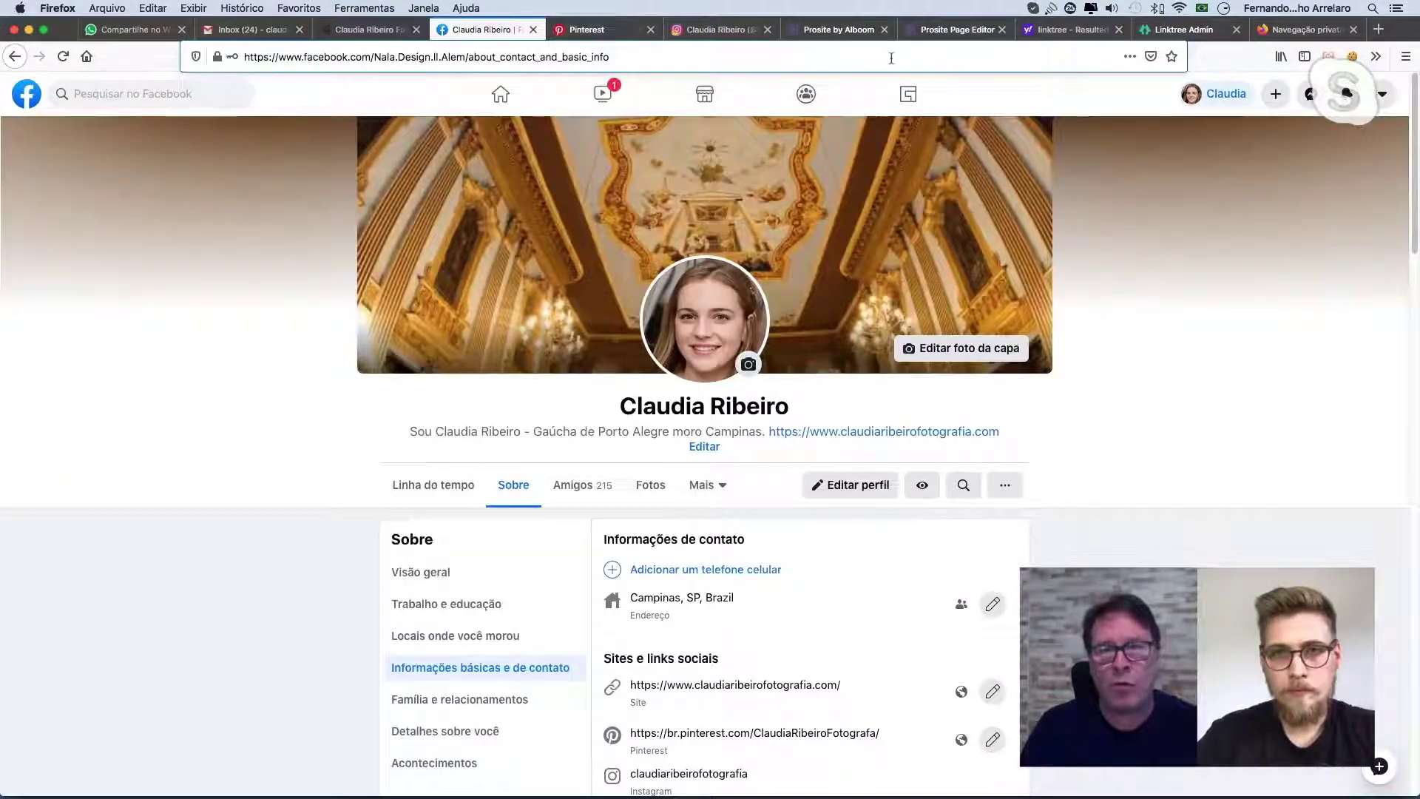
pyautogui.click(838, 30)
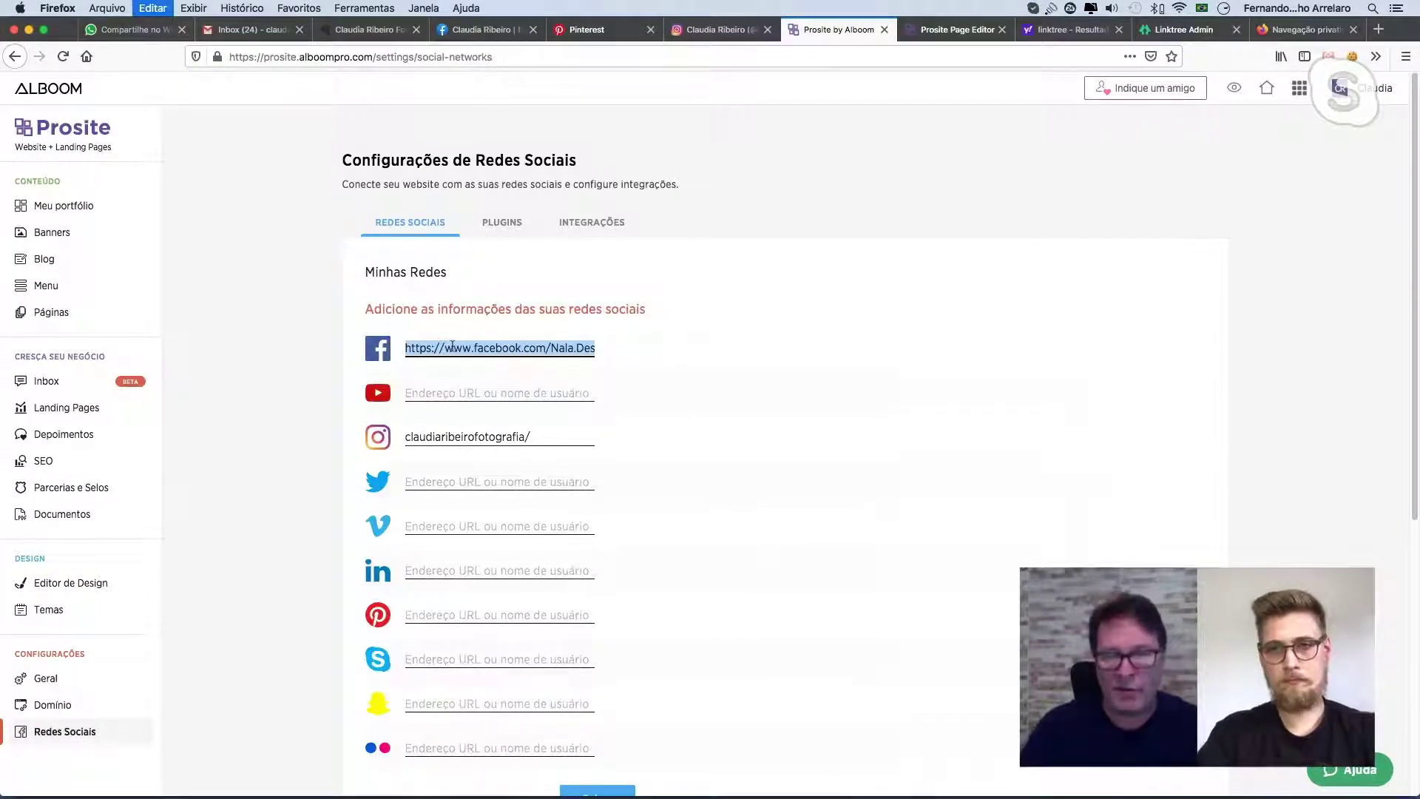
pyautogui.press('super+v')
pyautogui.click(625, 346)
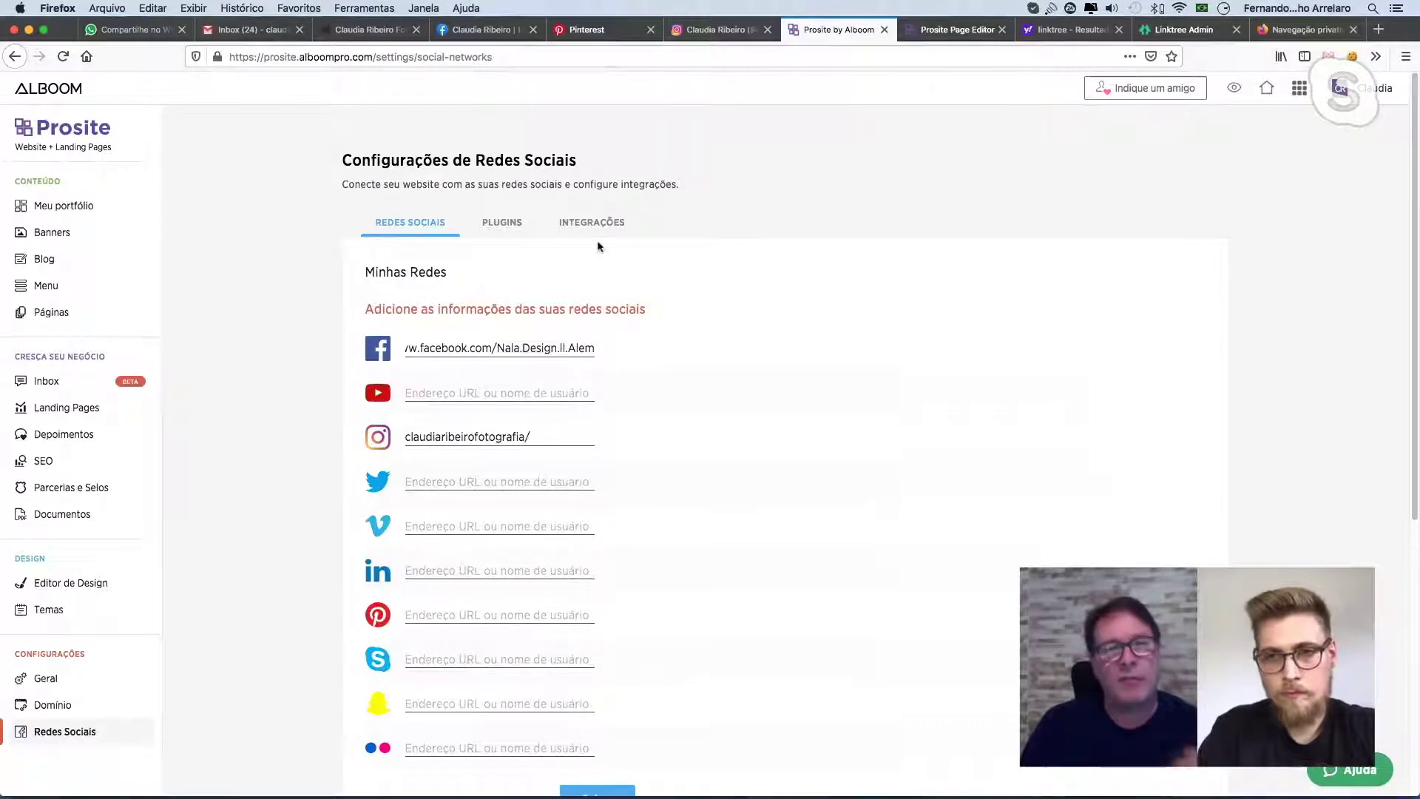
# Replace the Instagram entry with the full address of the open Instagram profile, without the trailing slash.
pyautogui.click(716, 29)
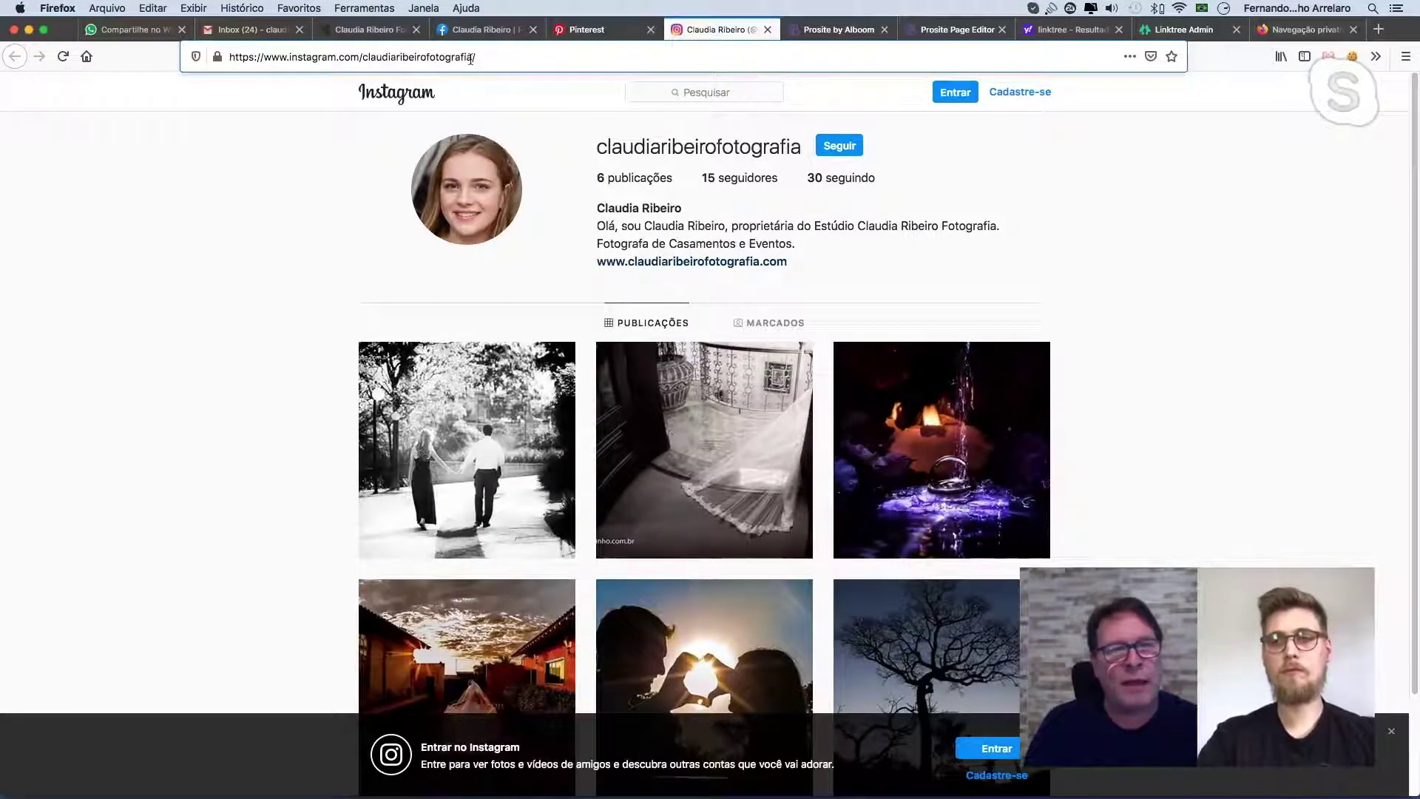
pyautogui.moveTo(471, 59); pyautogui.dragTo(257, 45)
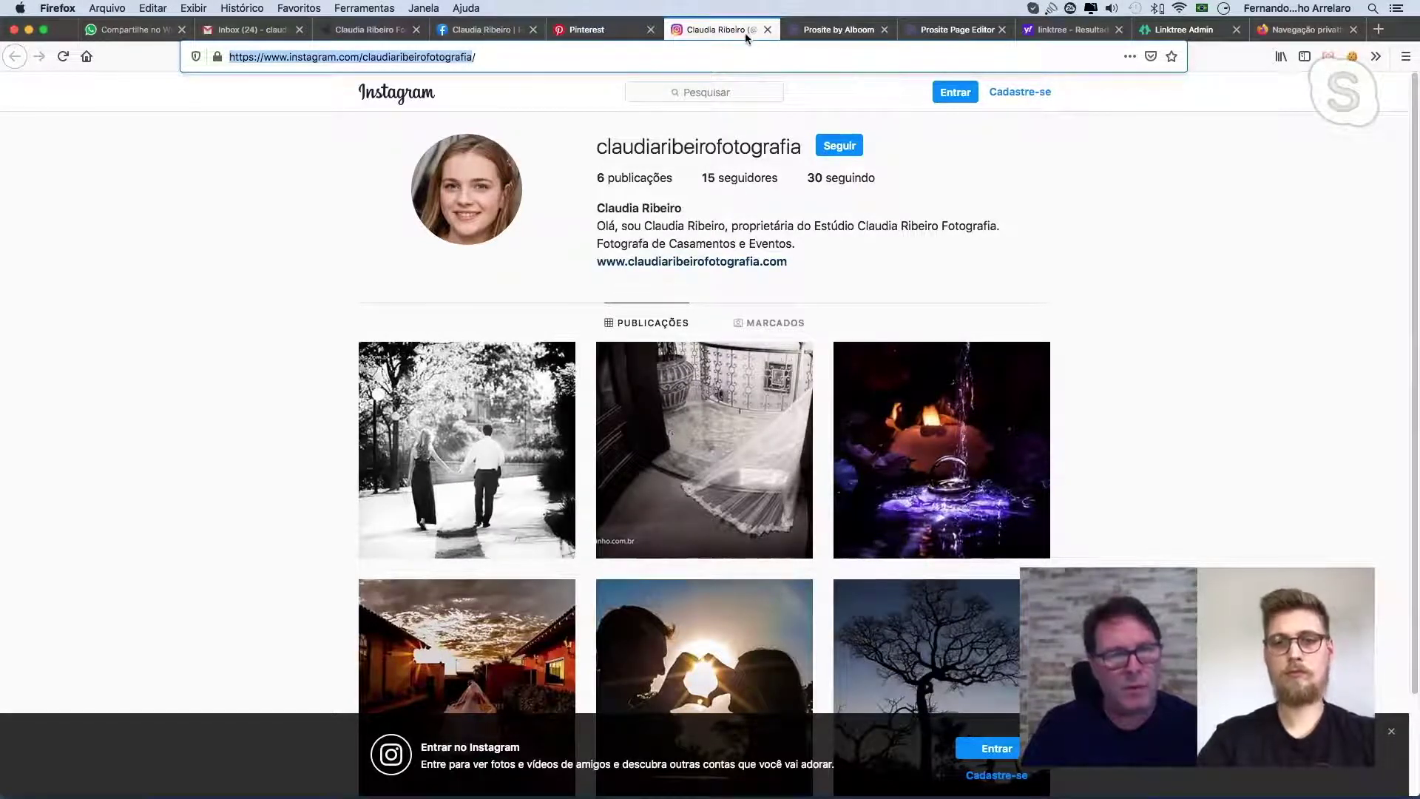
pyautogui.click(828, 29)
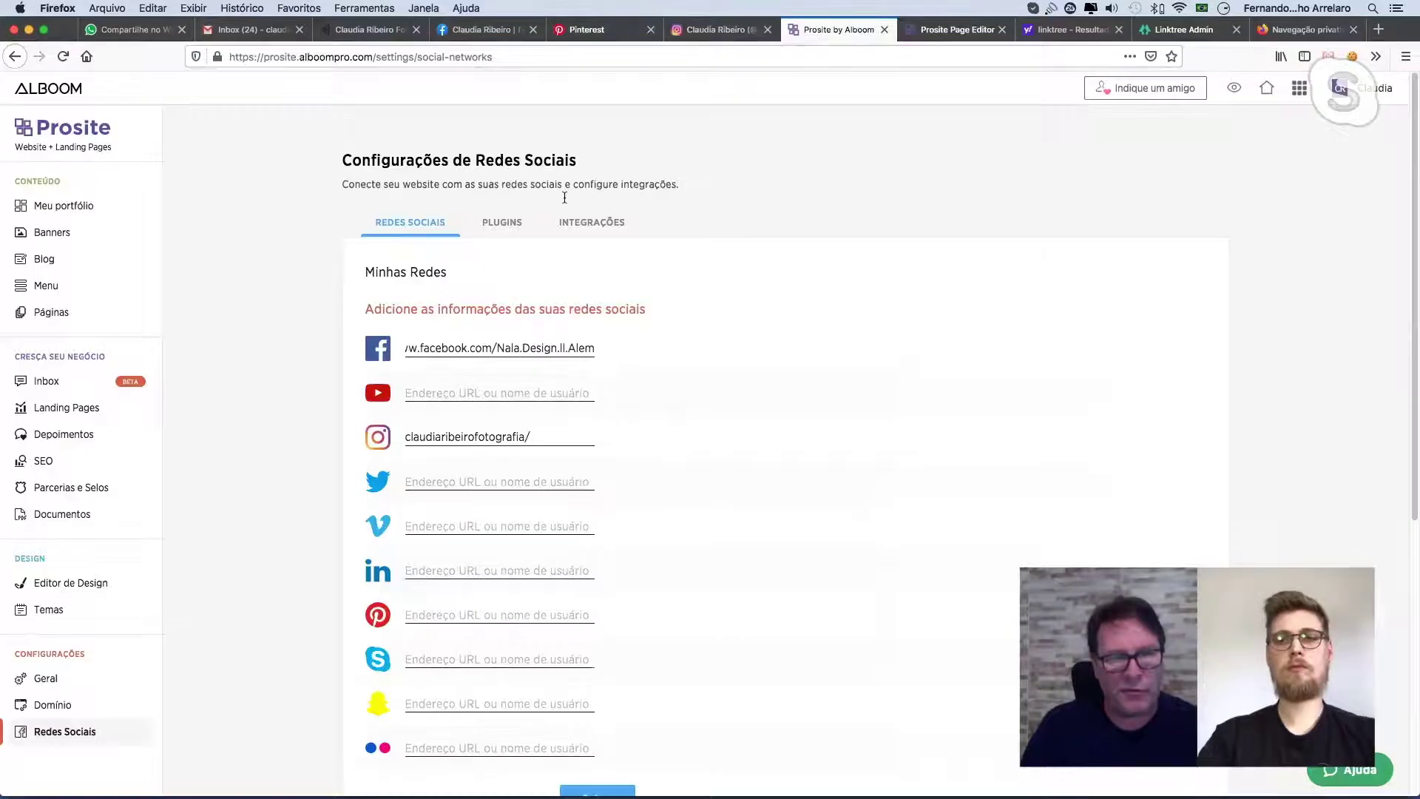
pyautogui.click(540, 435)
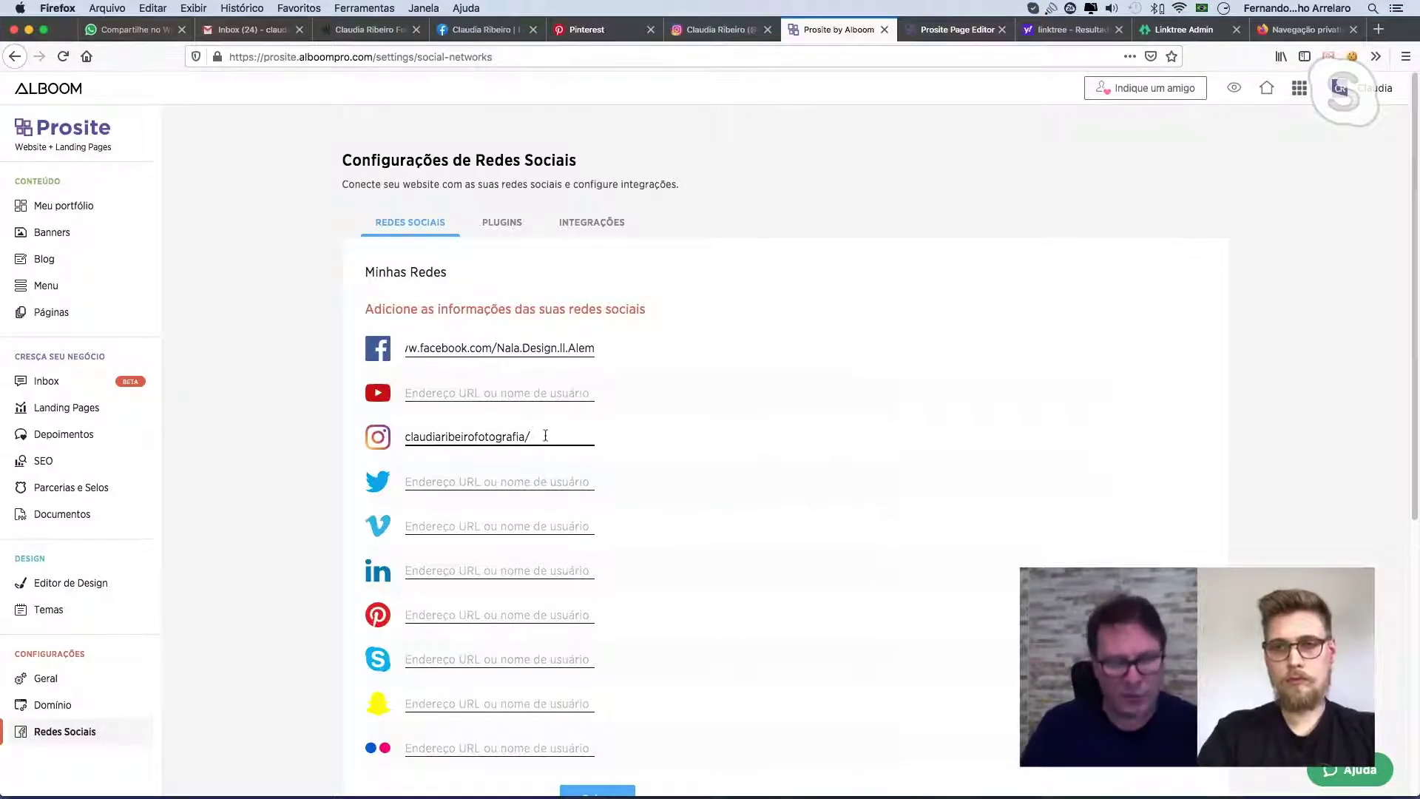
pyautogui.moveTo(545, 435); pyautogui.dragTo(339, 432)
pyautogui.press('super+v')
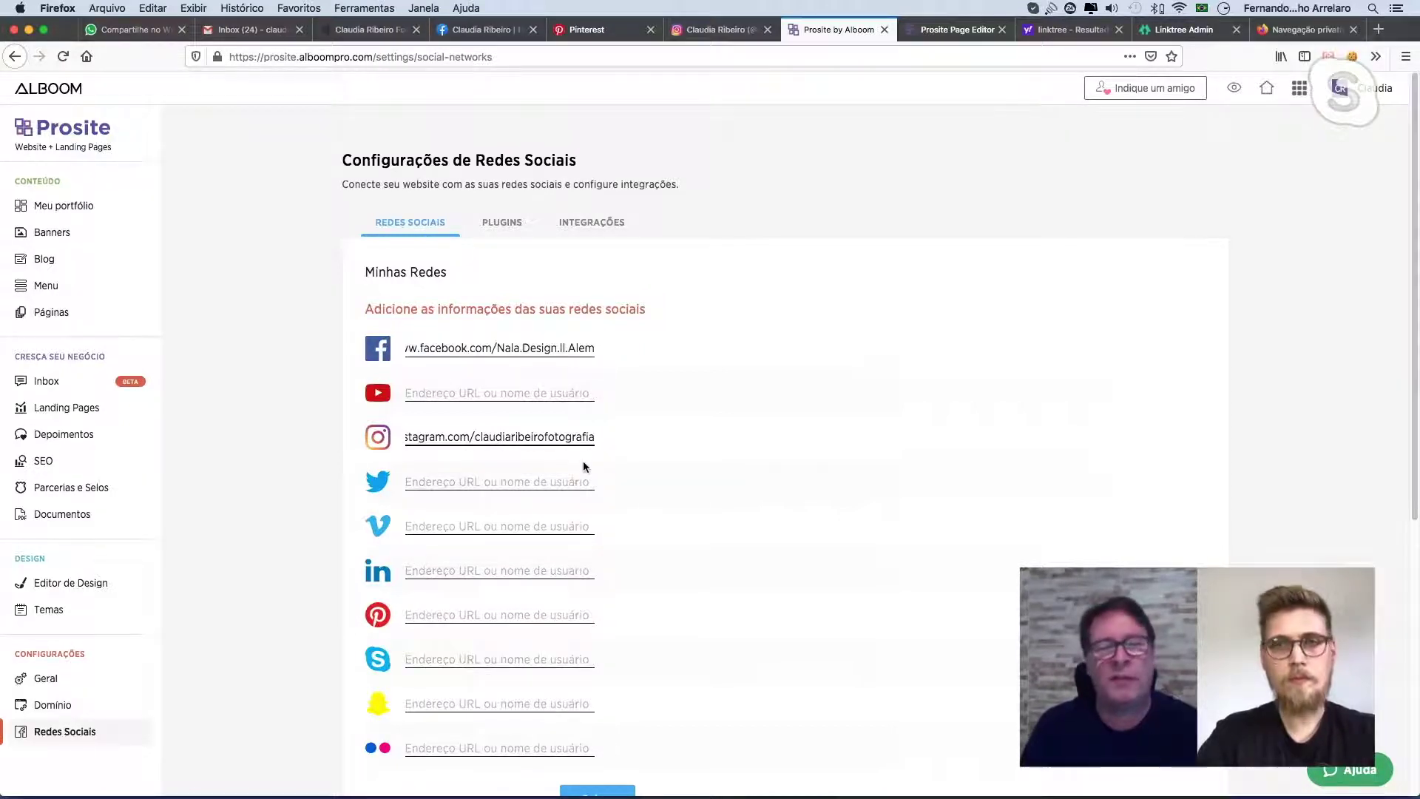
pyautogui.click(579, 349)
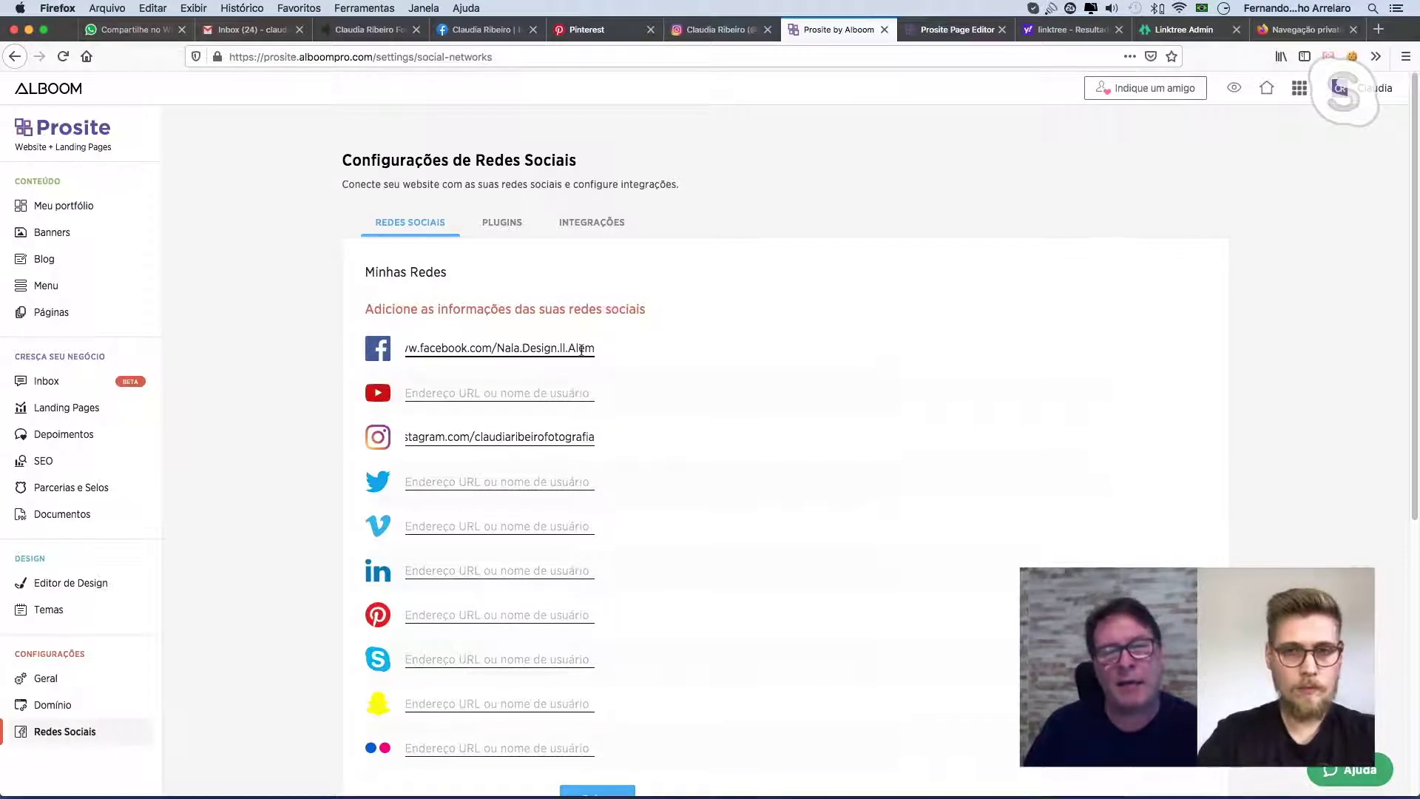
pyautogui.write('//')
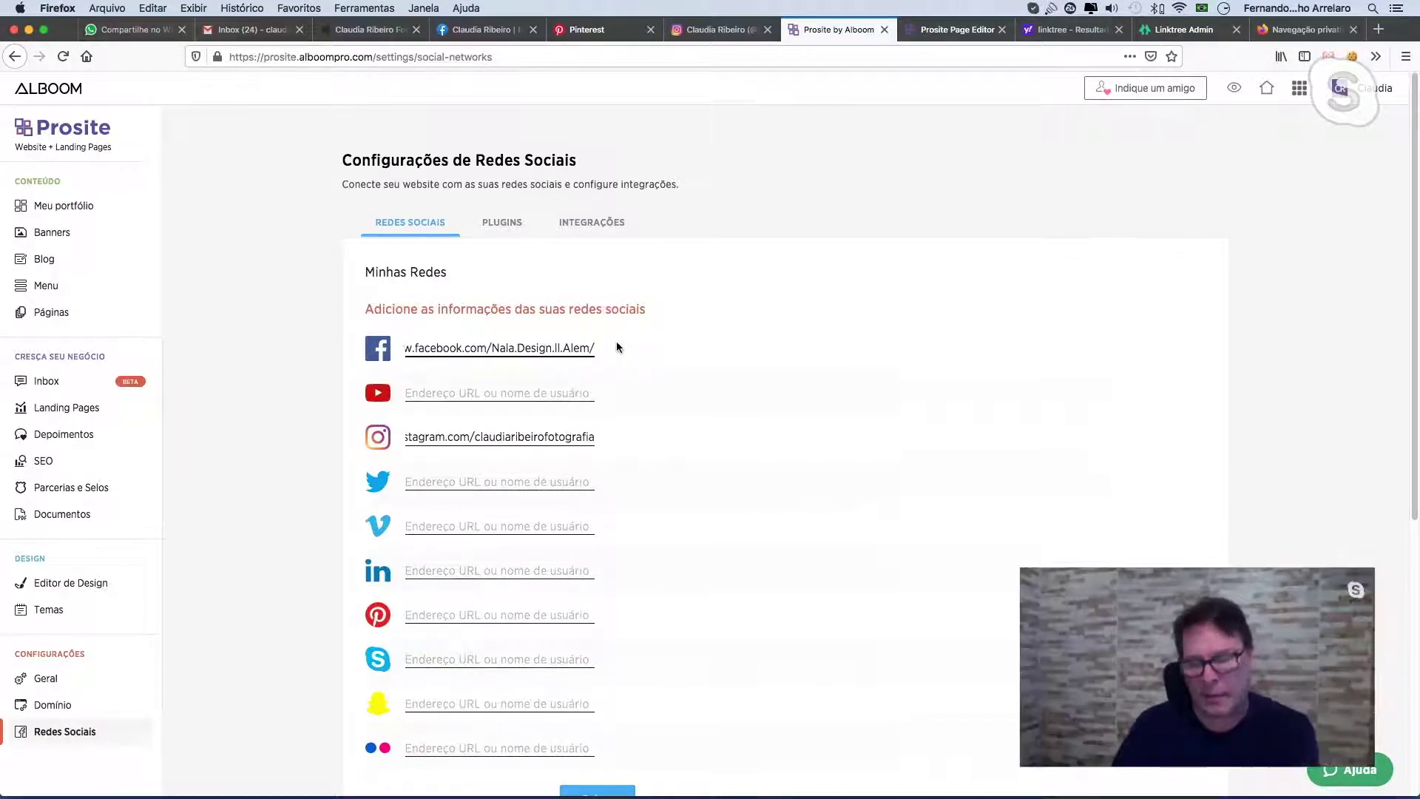
pyautogui.press('BackSpace')
pyautogui.press('BackSpace')
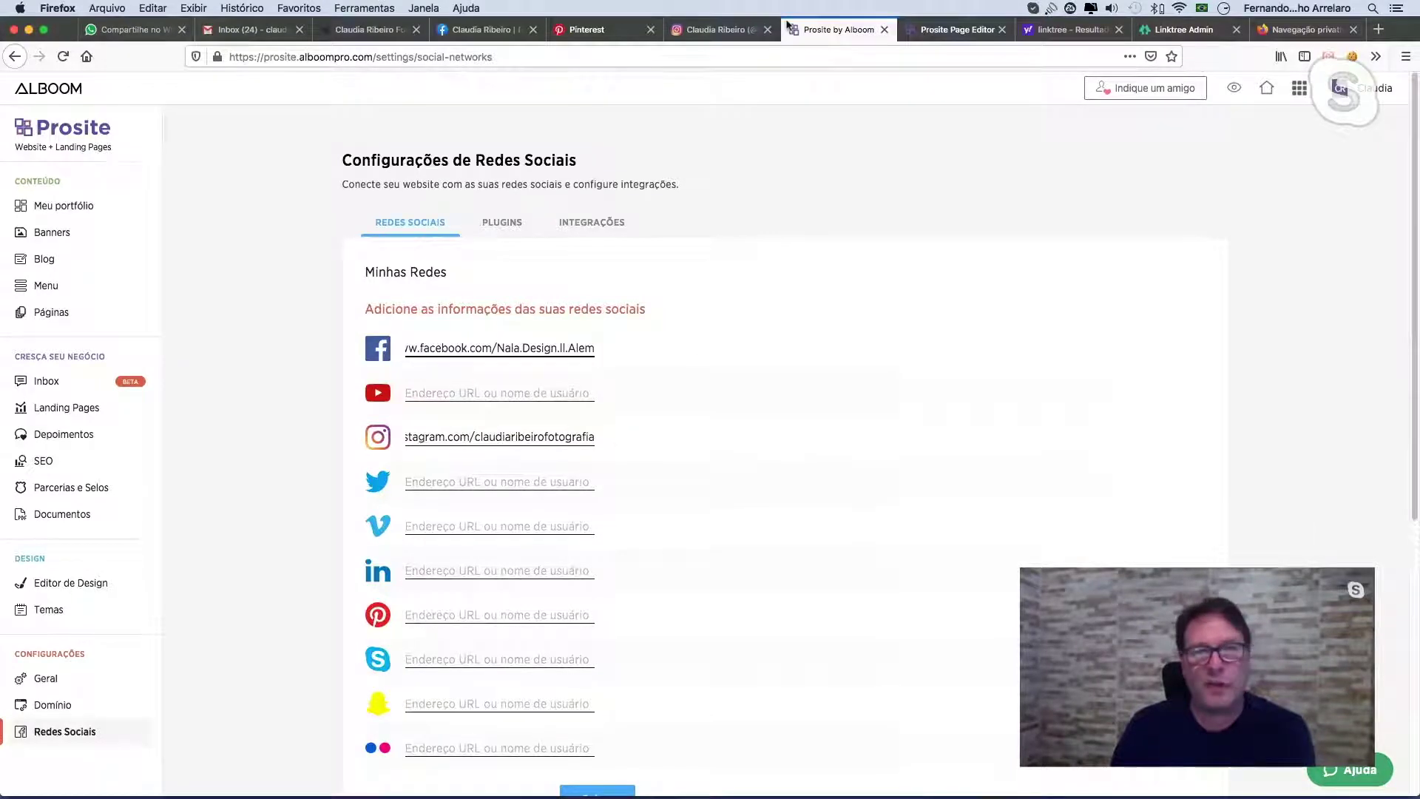
# Fill in the Pinterest link with the address of the open Pinterest profile, without the trailing slash.
pyautogui.click(603, 29)
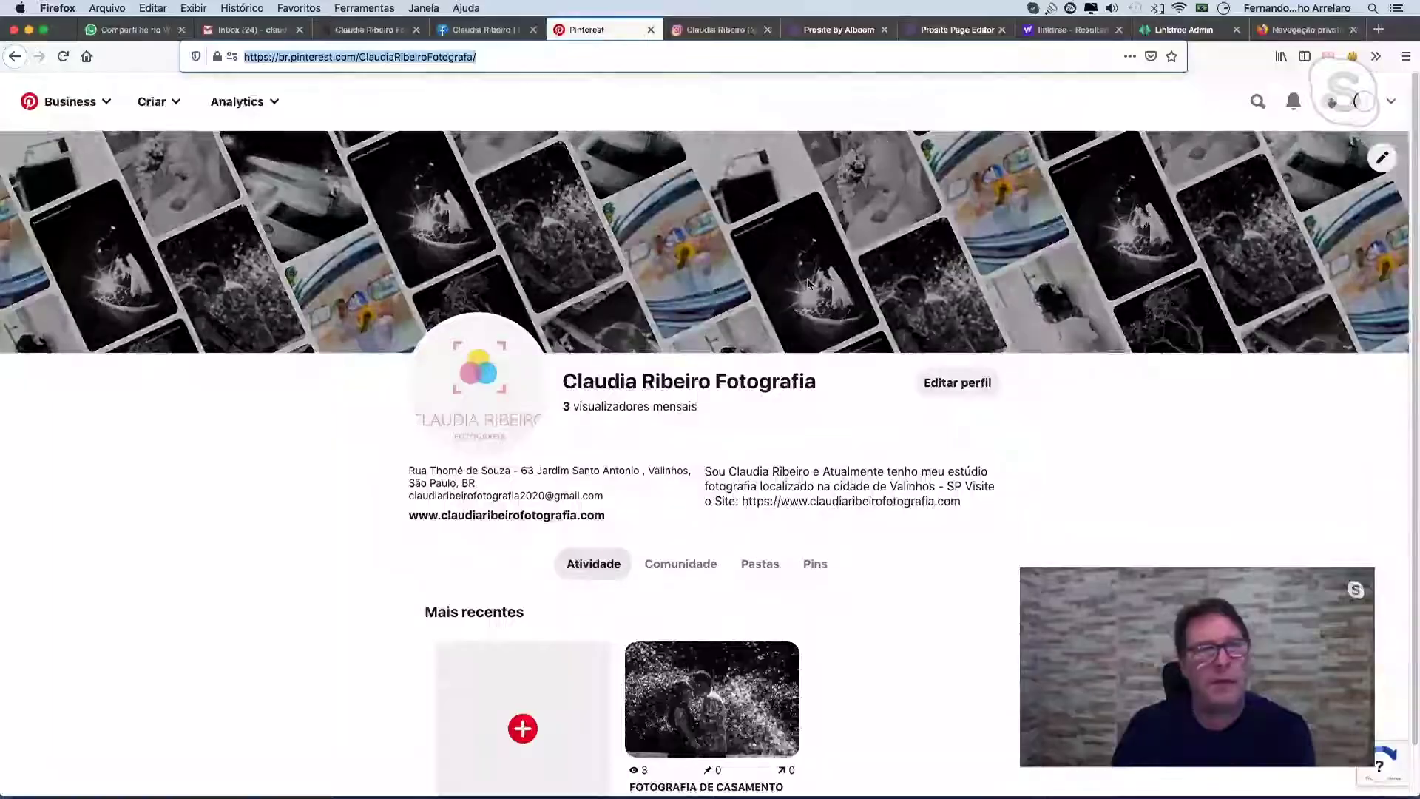
pyautogui.click(483, 56)
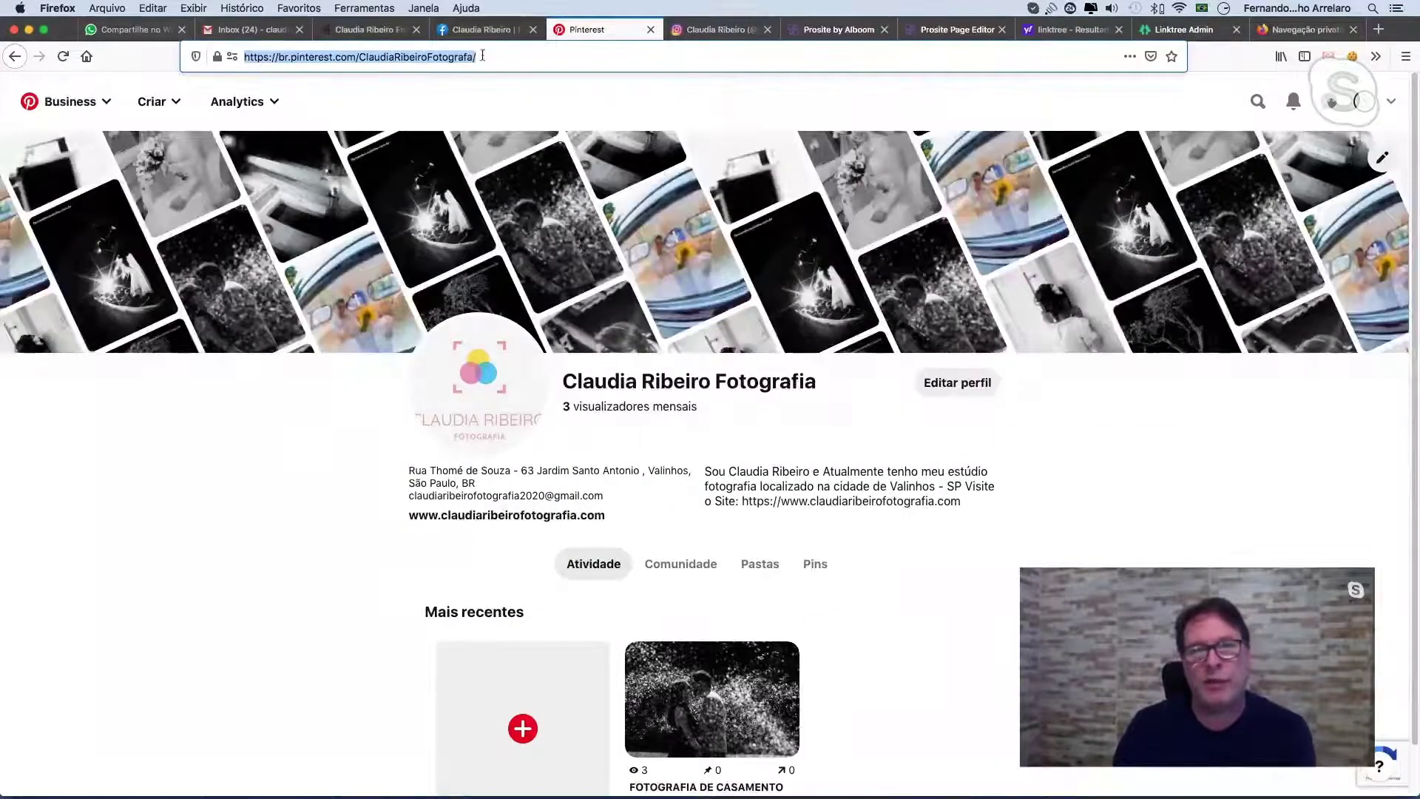
pyautogui.click(476, 57)
pyautogui.moveTo(476, 57); pyautogui.dragTo(426, 57)
pyautogui.tripleClick(404, 57)
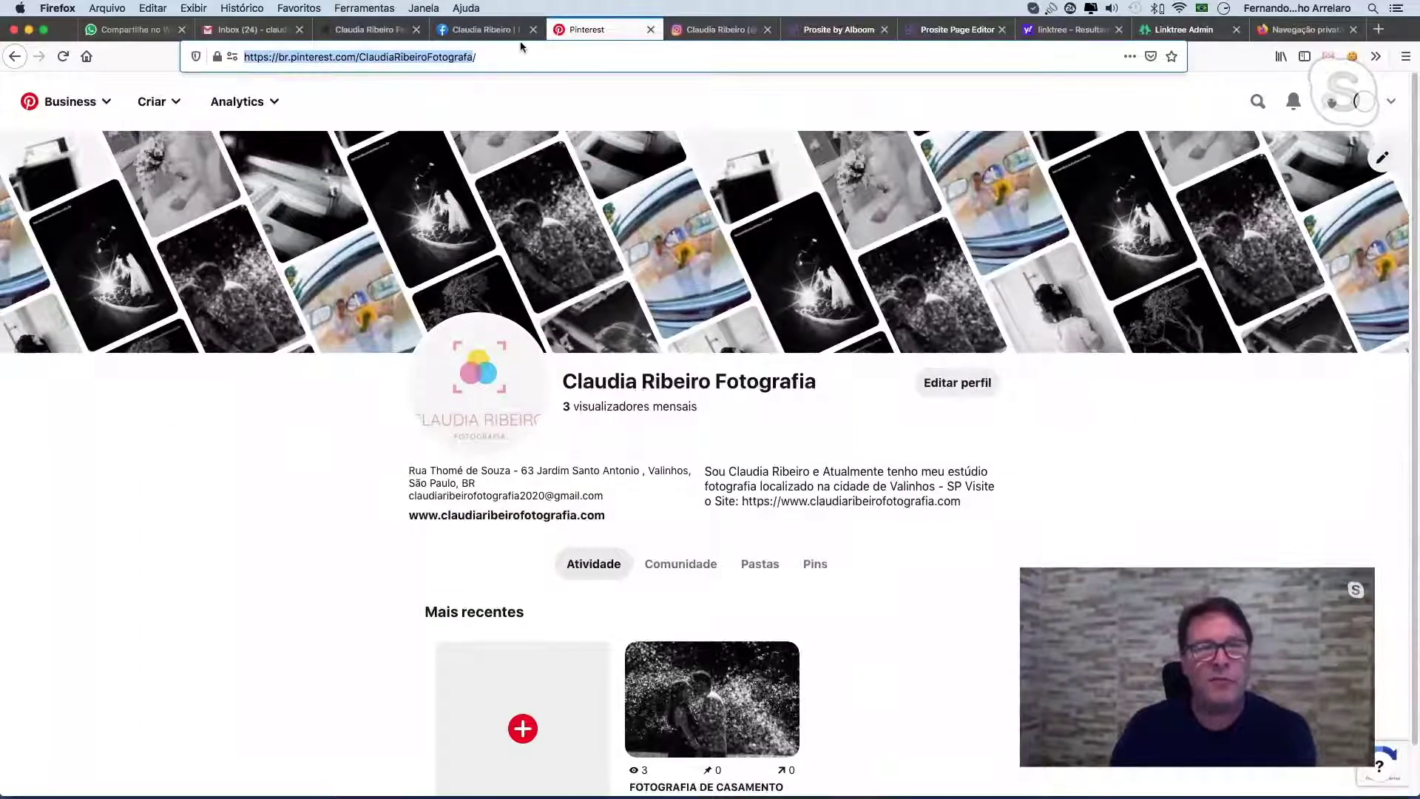
pyautogui.click(838, 30)
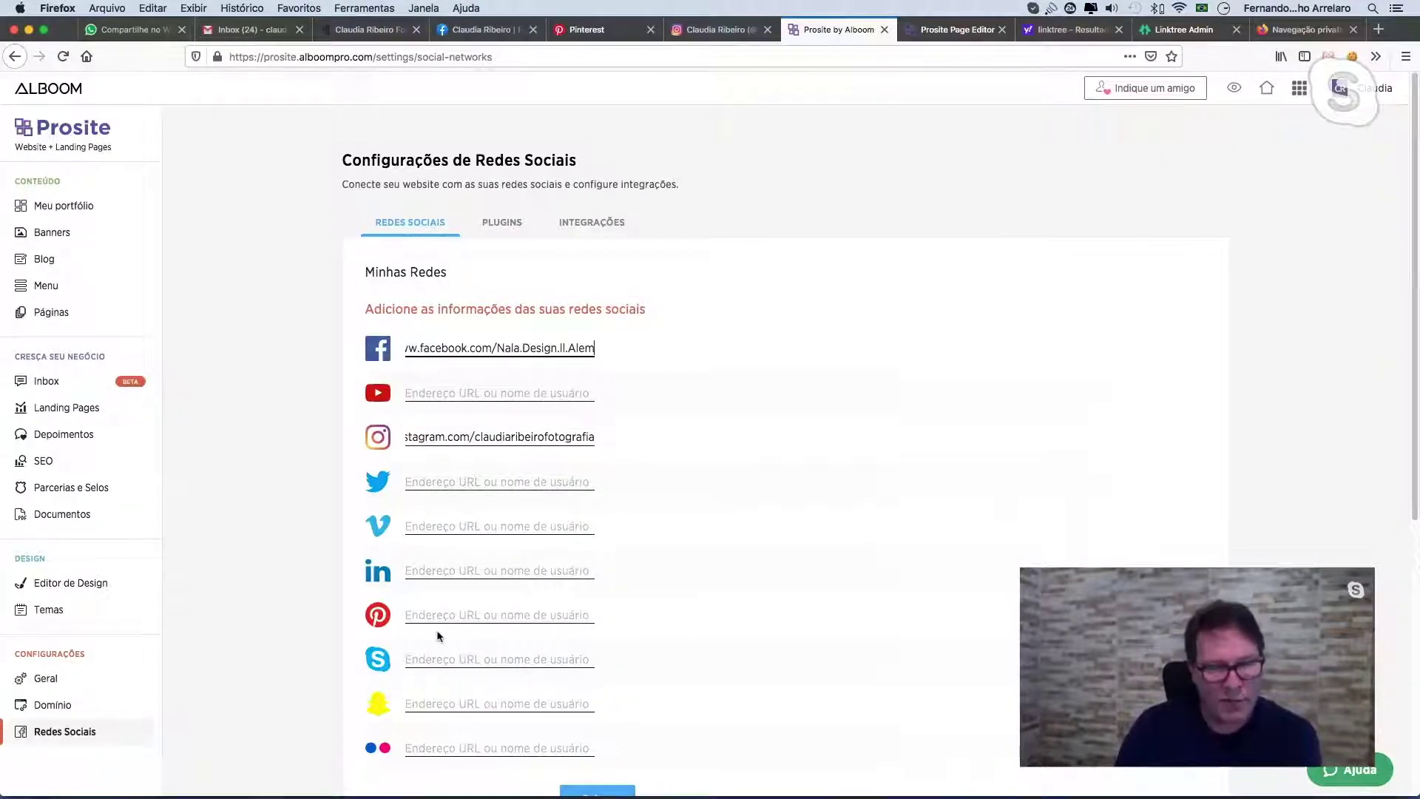
pyautogui.click(452, 613)
pyautogui.press('super+v')
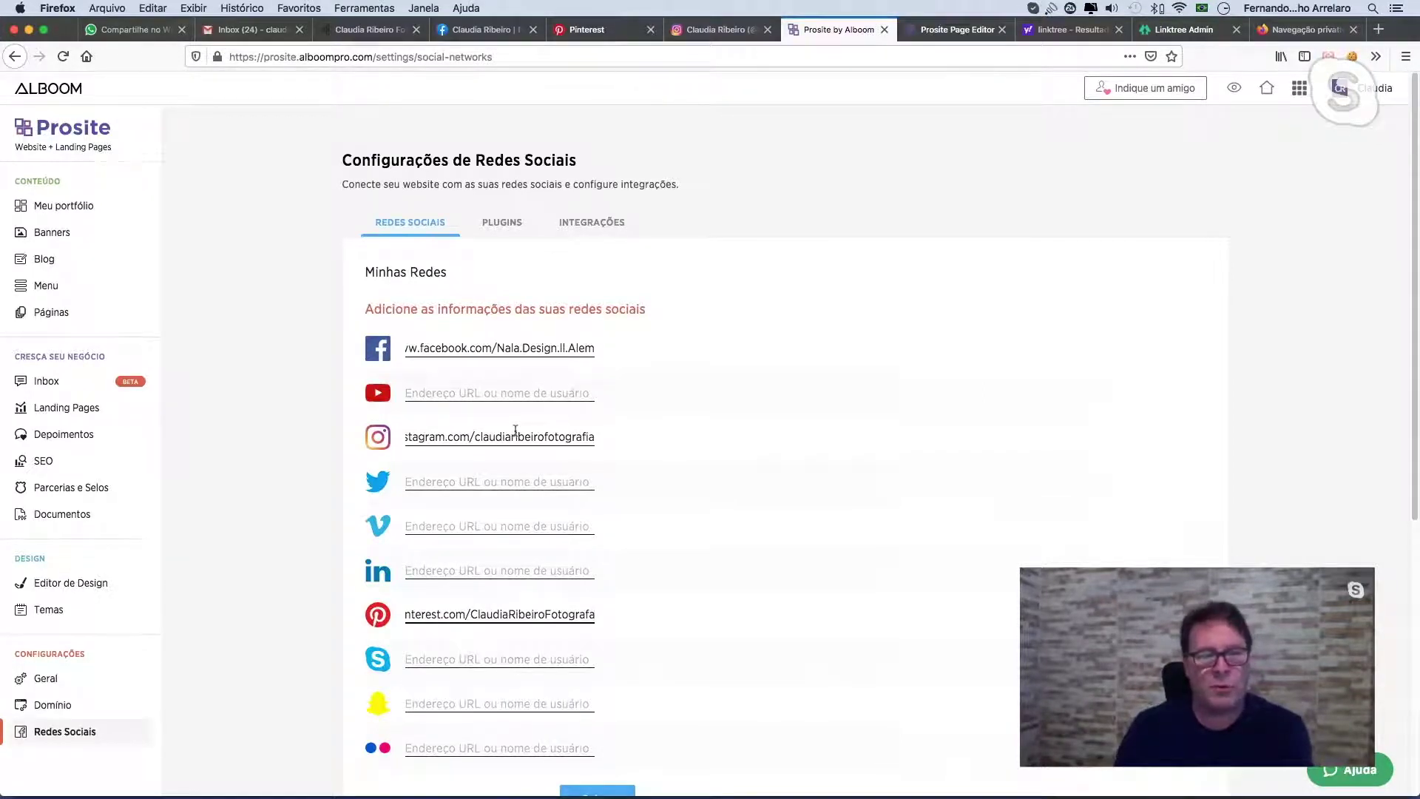
# Save the social network links entered under Minhas Redes.
pyautogui.scroll(-5, 522, 442)
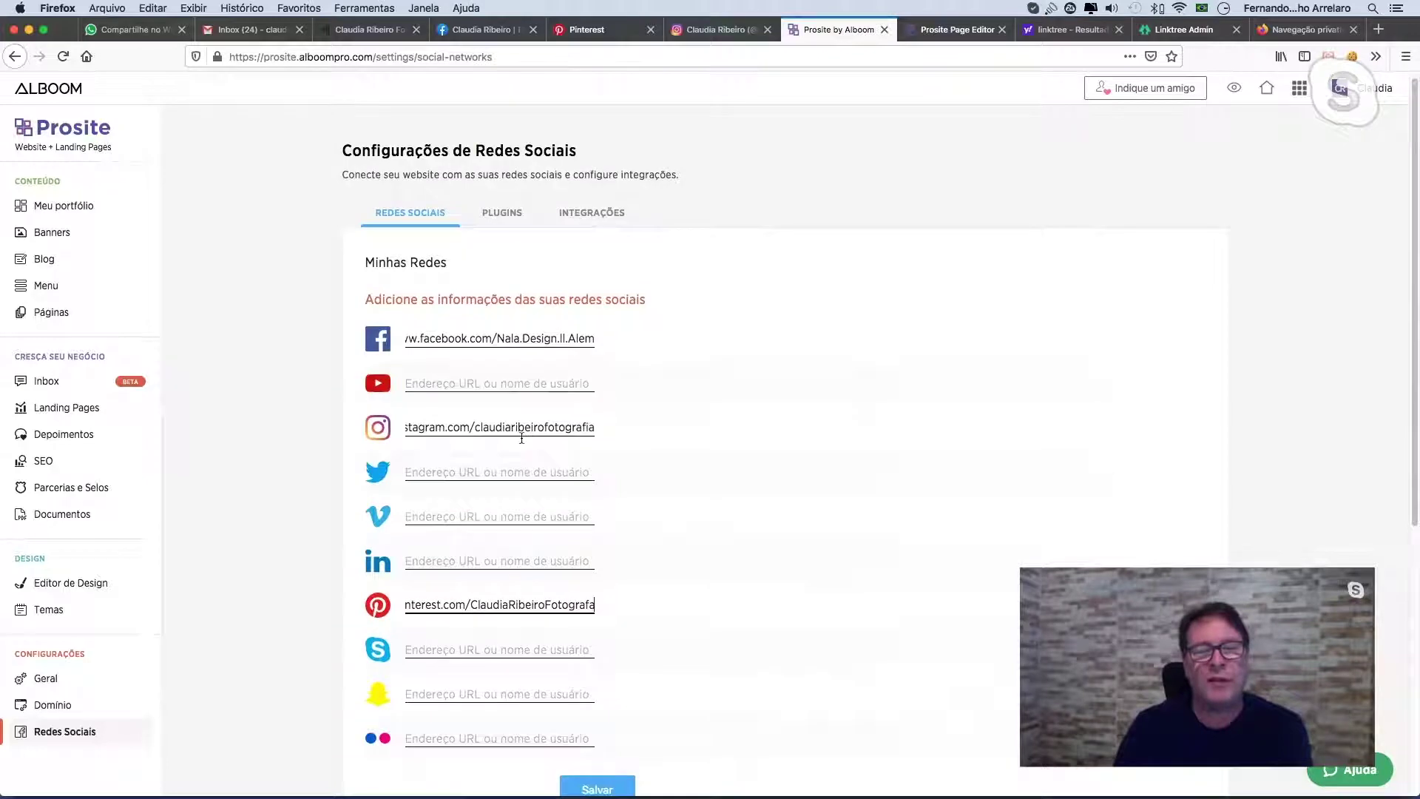
pyautogui.scroll(3, 523, 441)
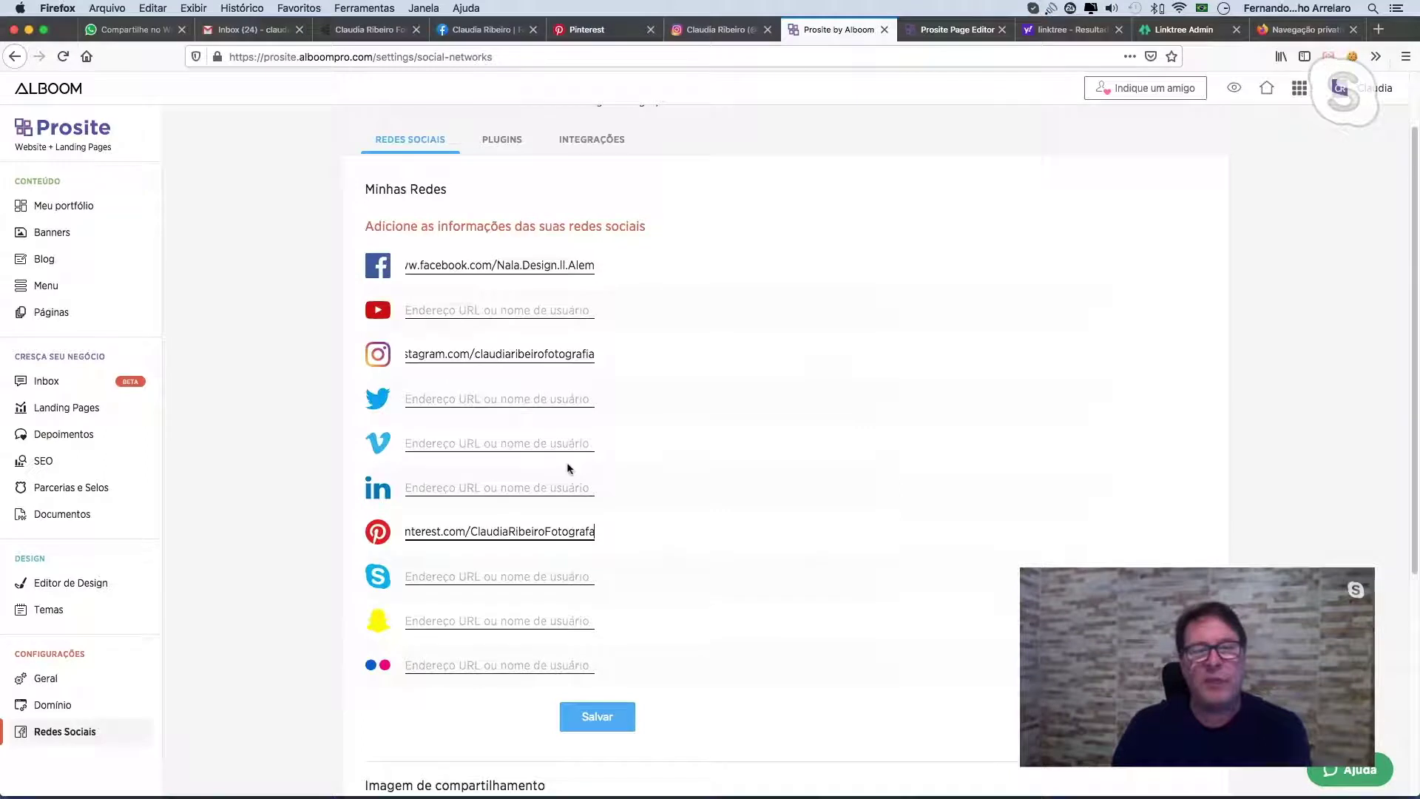
pyautogui.scroll(-4, 569, 468)
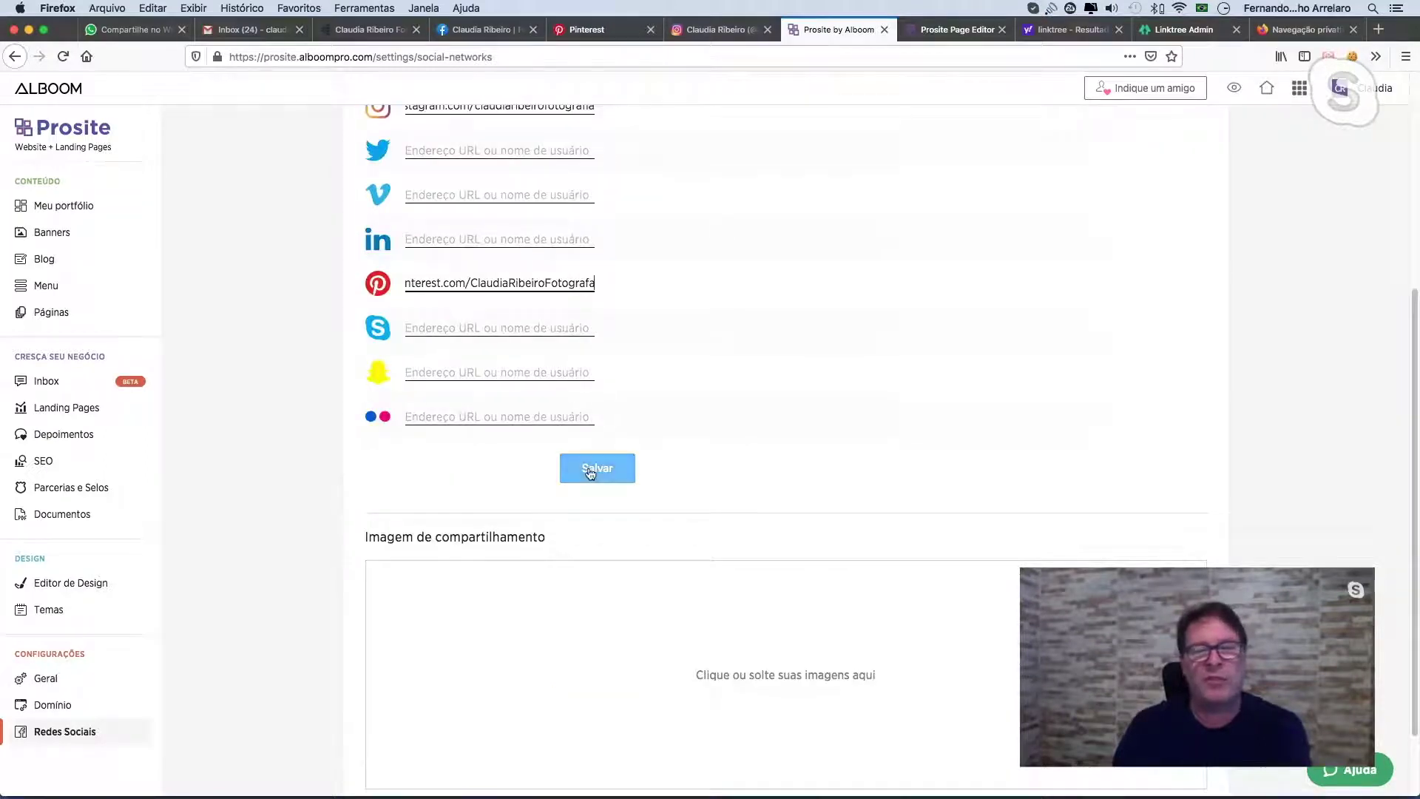
pyautogui.click(590, 470)
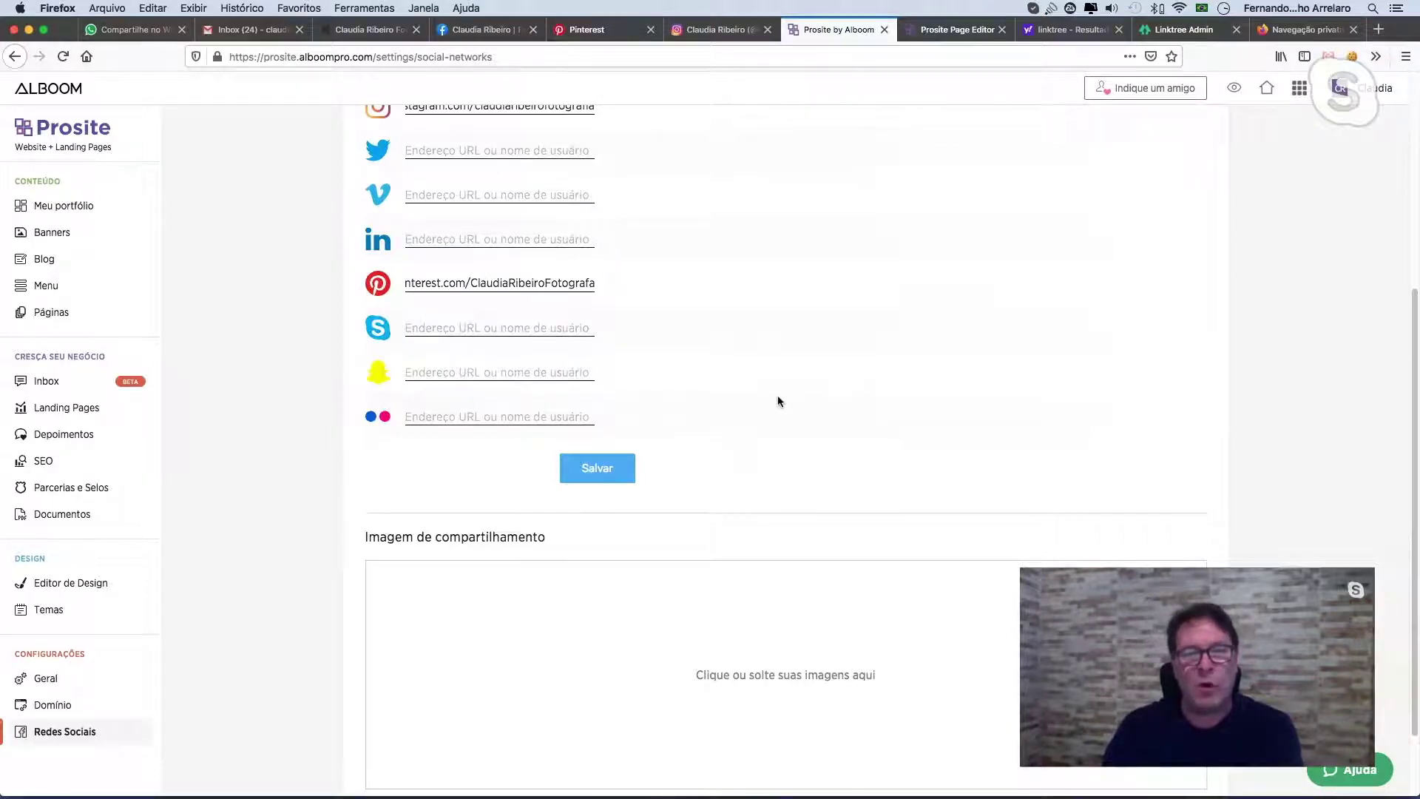
# Start choosing a file for the Imagem de compartilhamento and preview the first three screen captures in the Mesa folder.
pyautogui.scroll(-2, 778, 395)
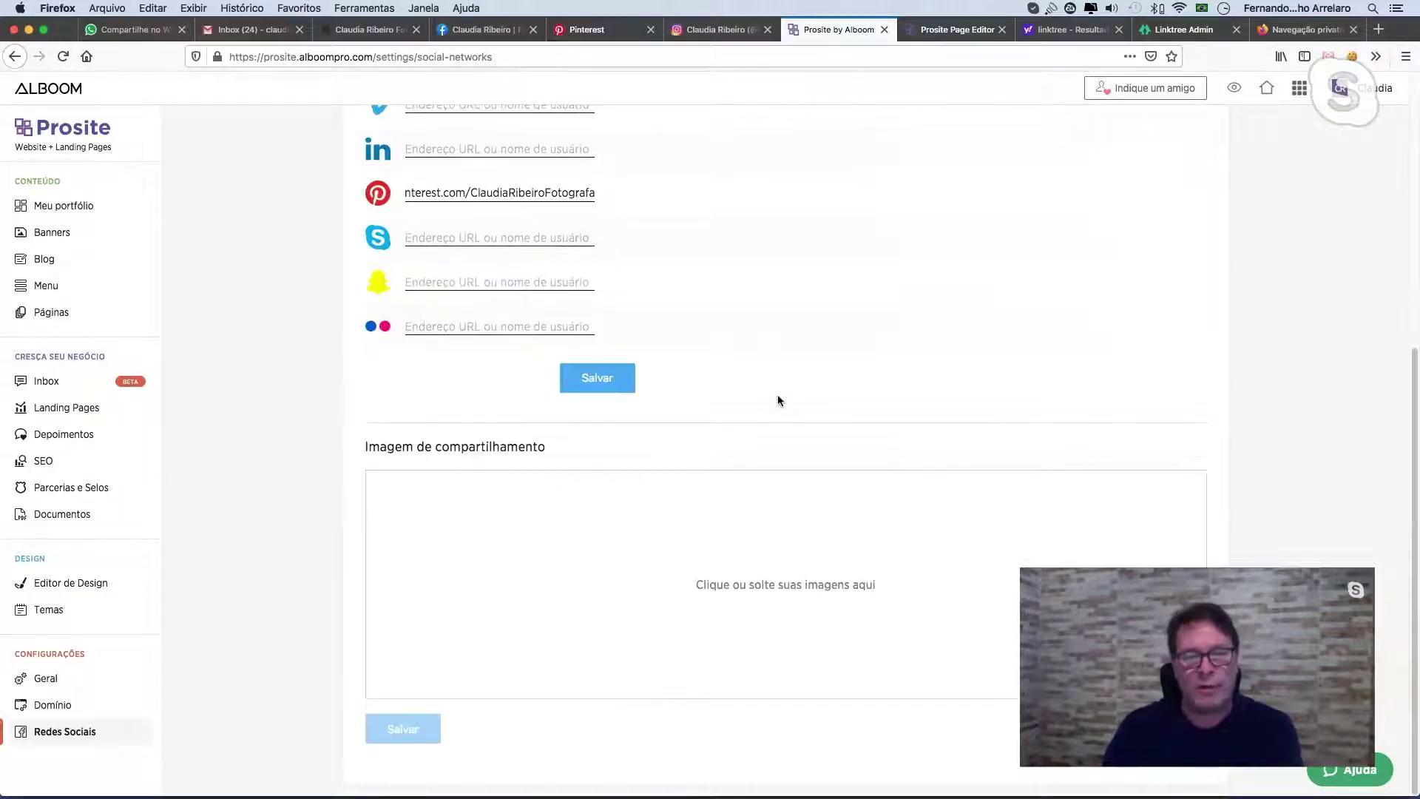
pyautogui.click(697, 579)
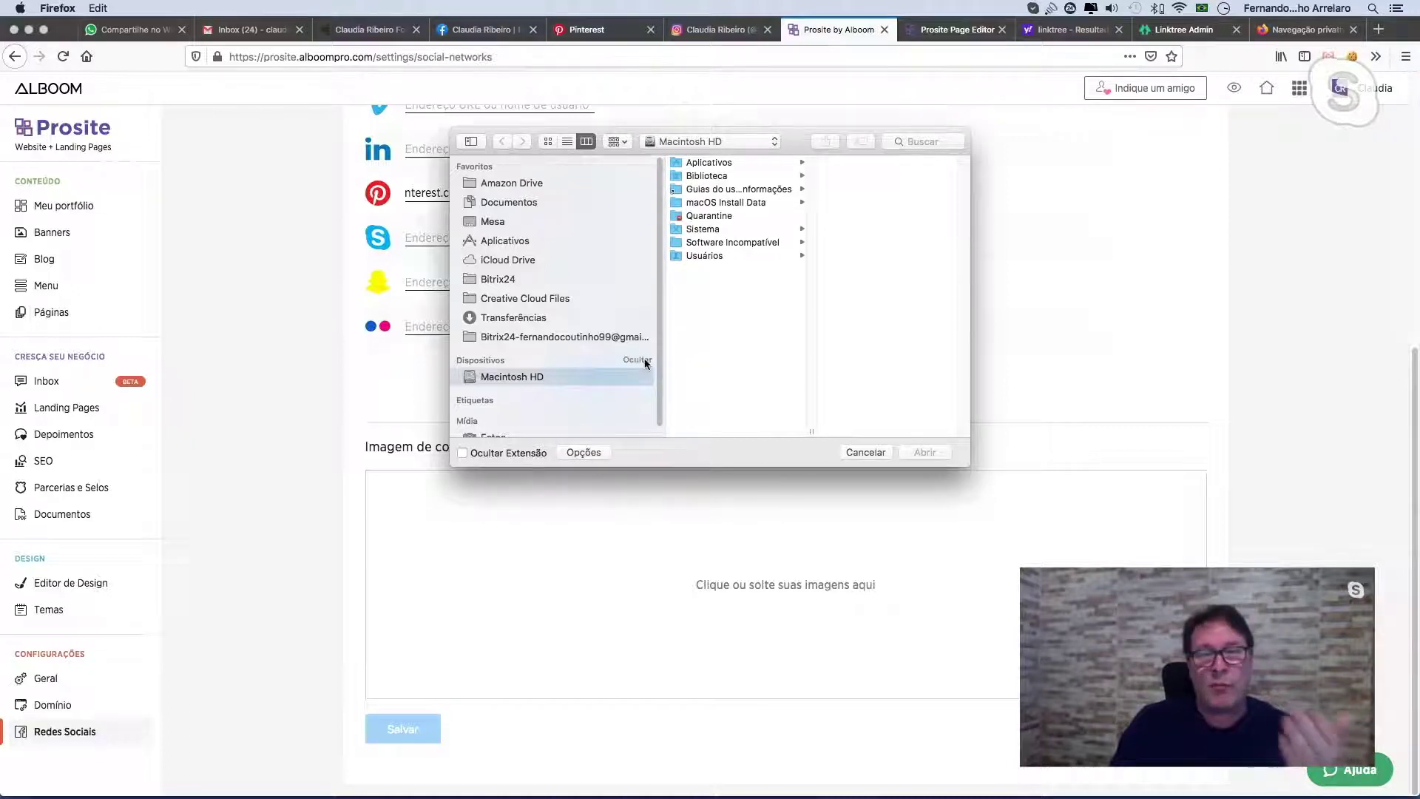
pyautogui.click(499, 223)
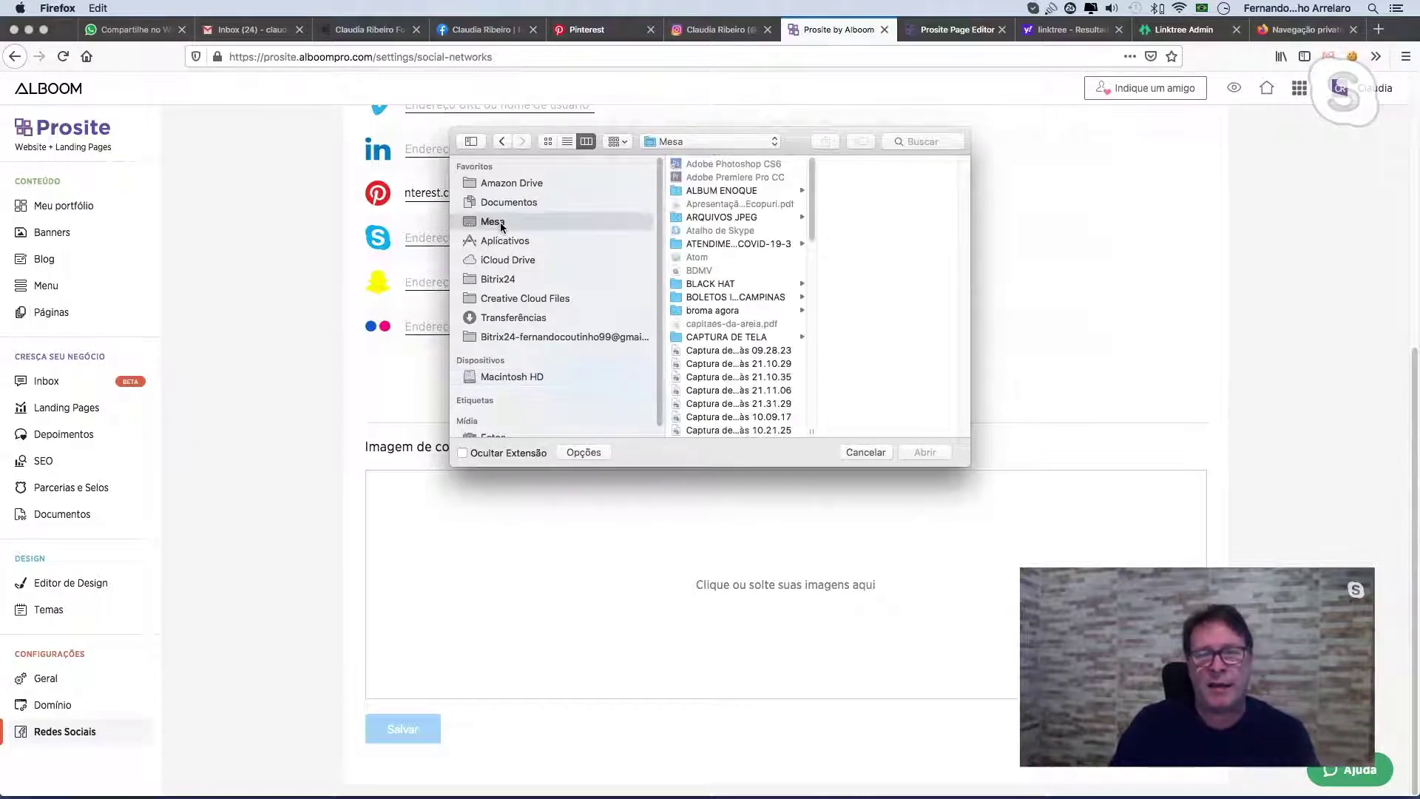
pyautogui.click(703, 364)
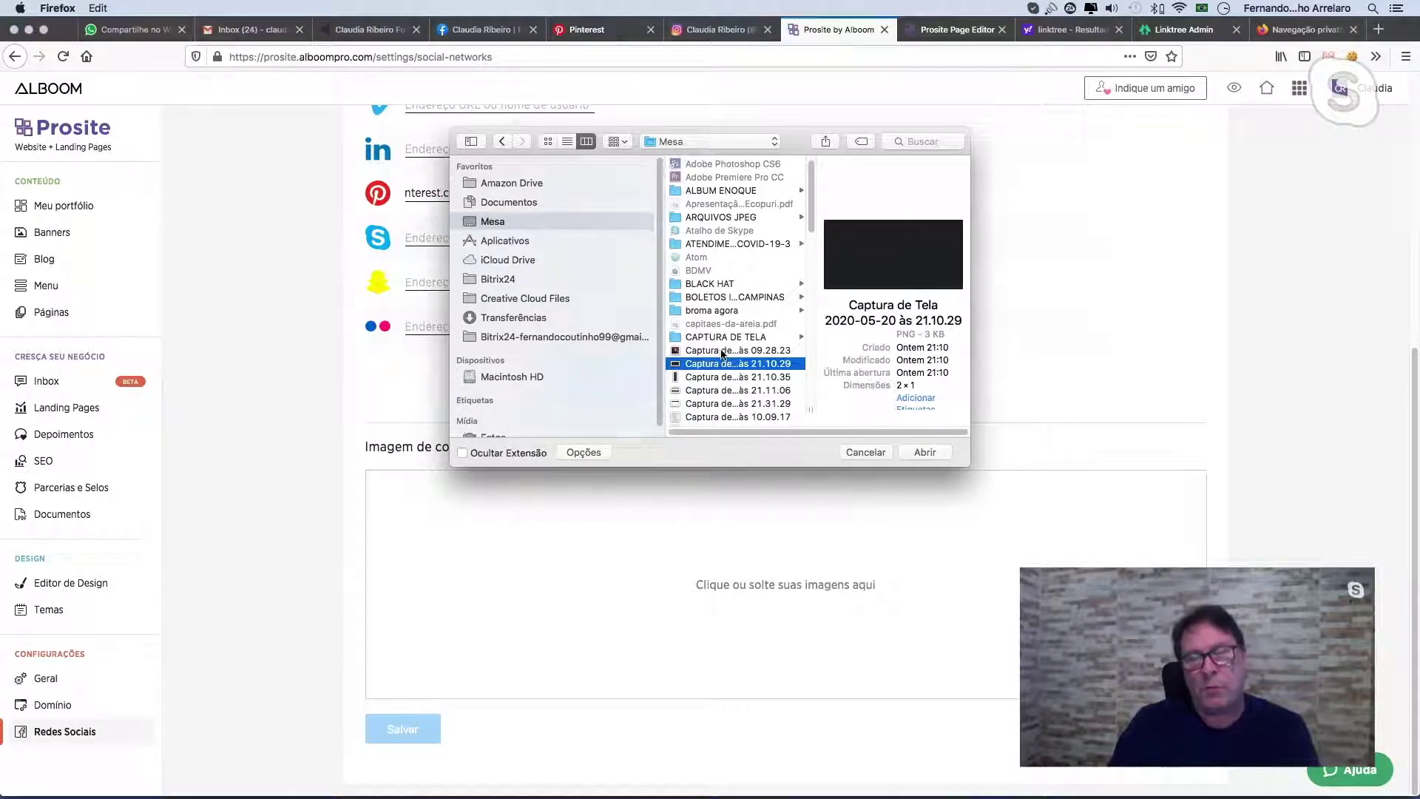
pyautogui.click(723, 350)
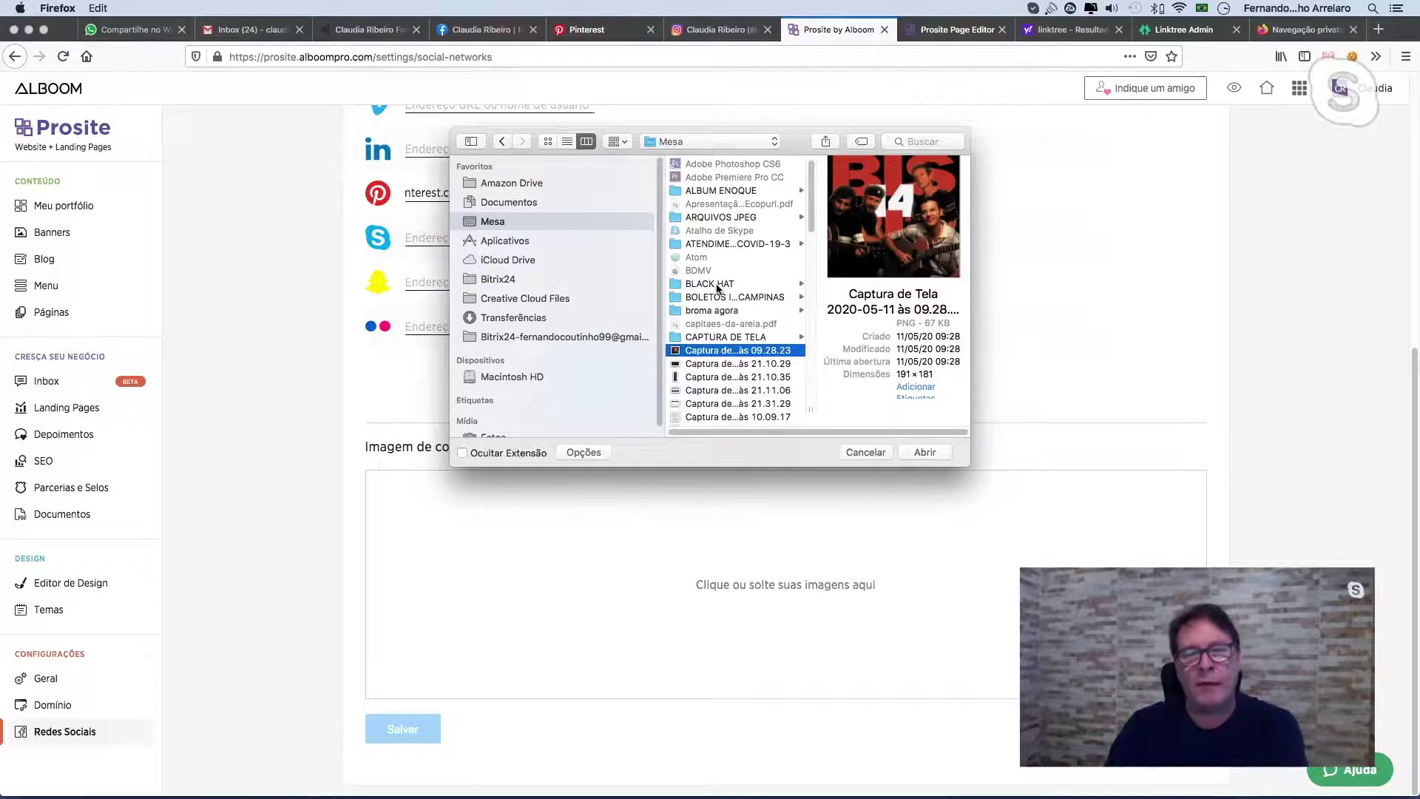
pyautogui.click(728, 378)
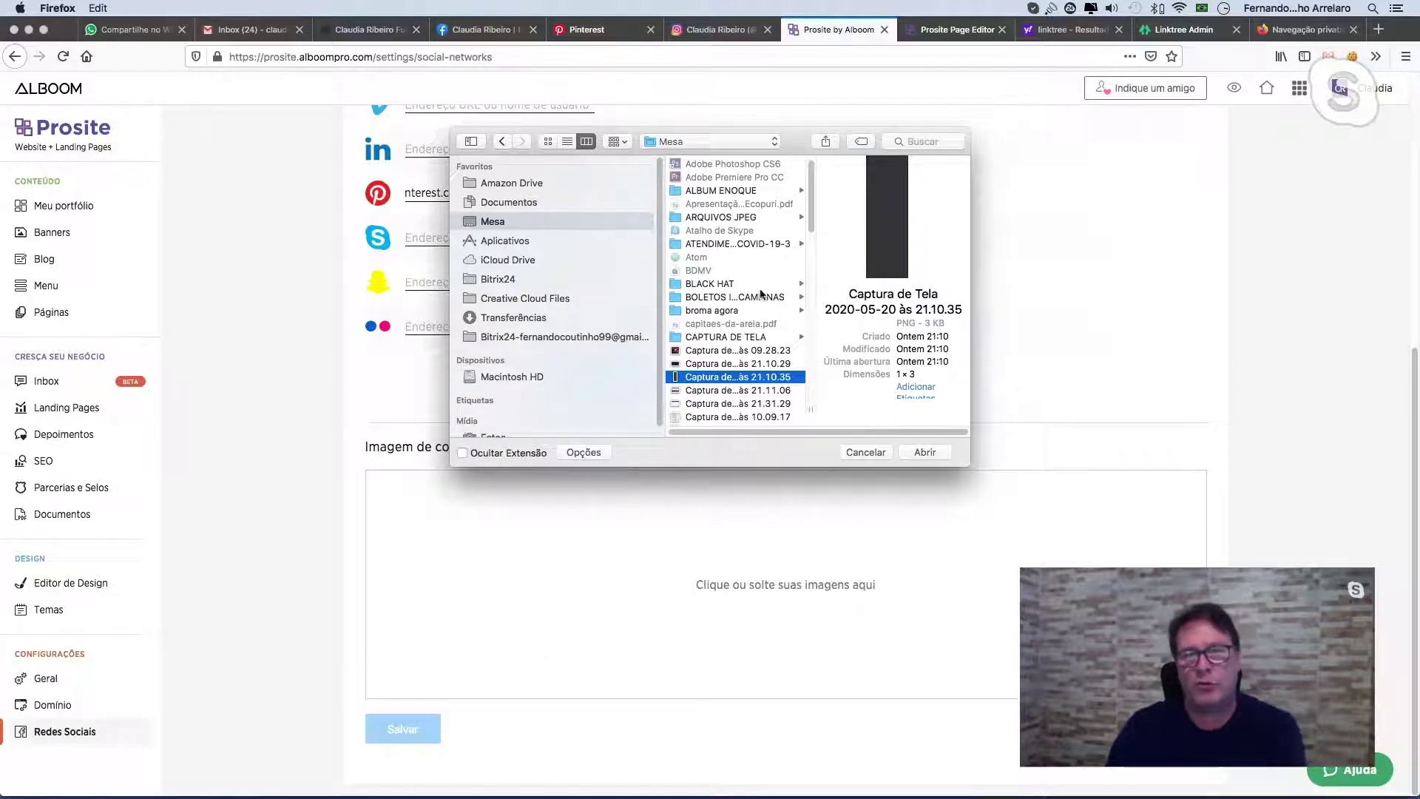
# Load the photo 95832918_…1094_n.jpg from the fotografia-de-casamento files folder in Mesa as the sharing image.
pyautogui.moveTo(808, 213); pyautogui.dragTo(785, 340)
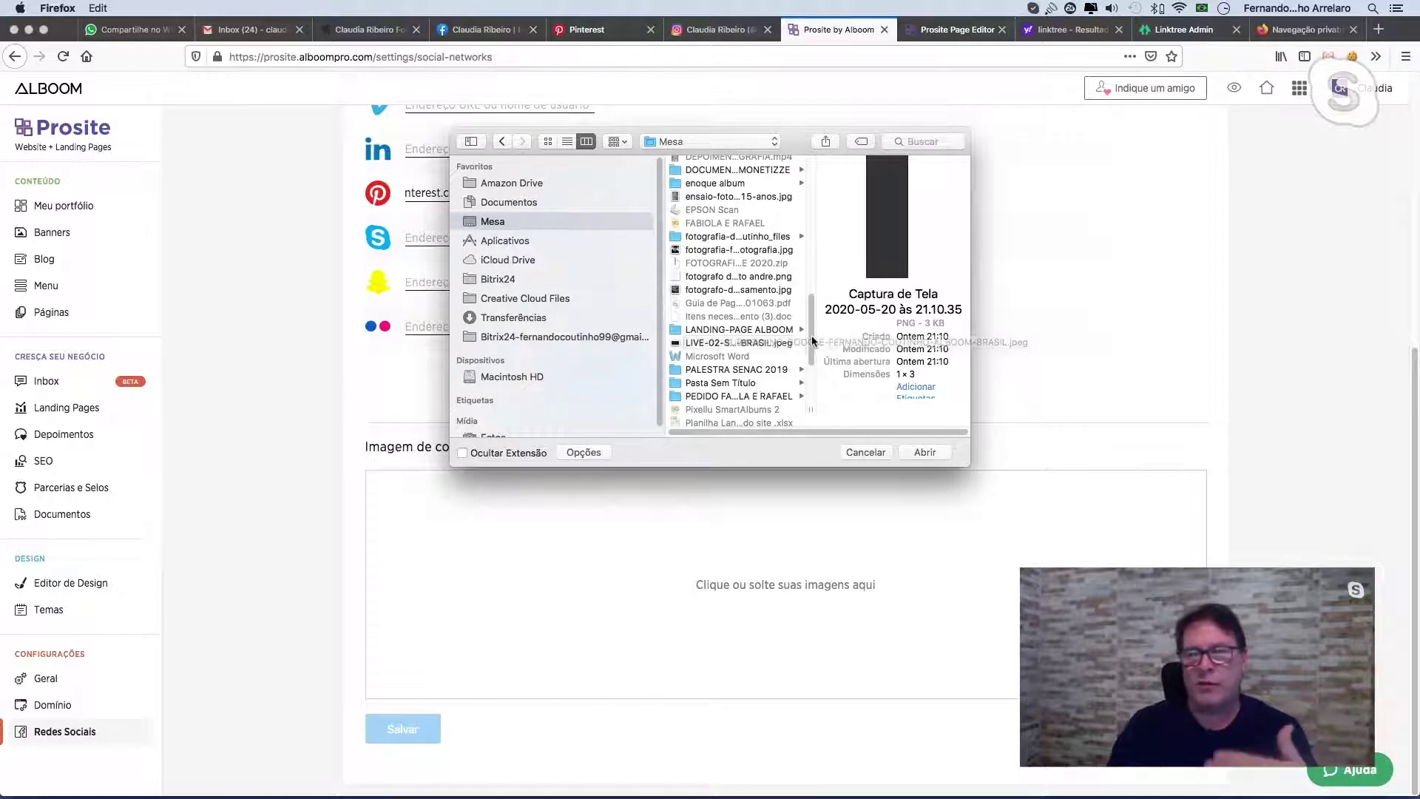
pyautogui.scroll(-2, 811, 344)
pyautogui.scroll(-3, 812, 344)
pyautogui.scroll(3, 811, 344)
pyautogui.scroll(1, 811, 342)
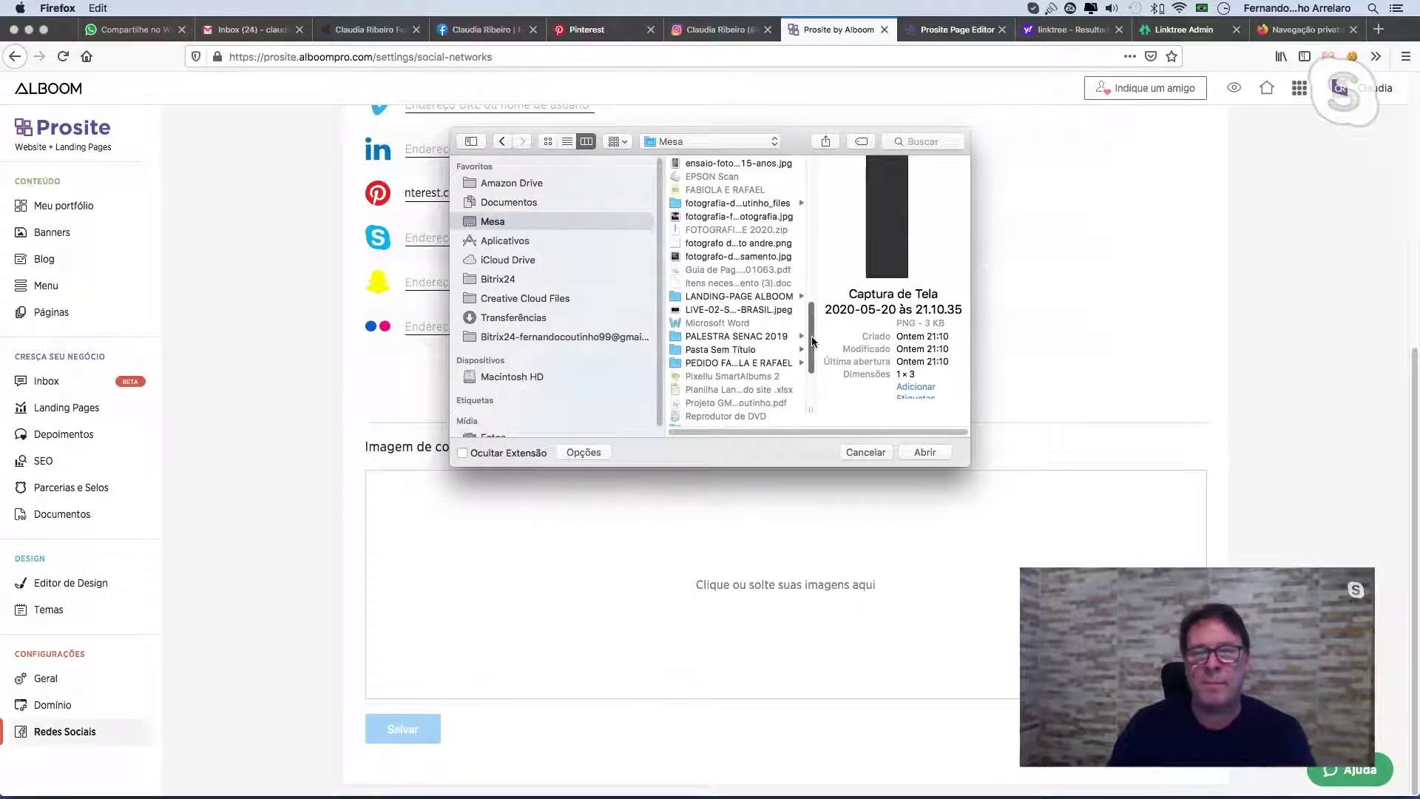
pyautogui.scroll(3, 811, 340)
pyautogui.scroll(6, 811, 331)
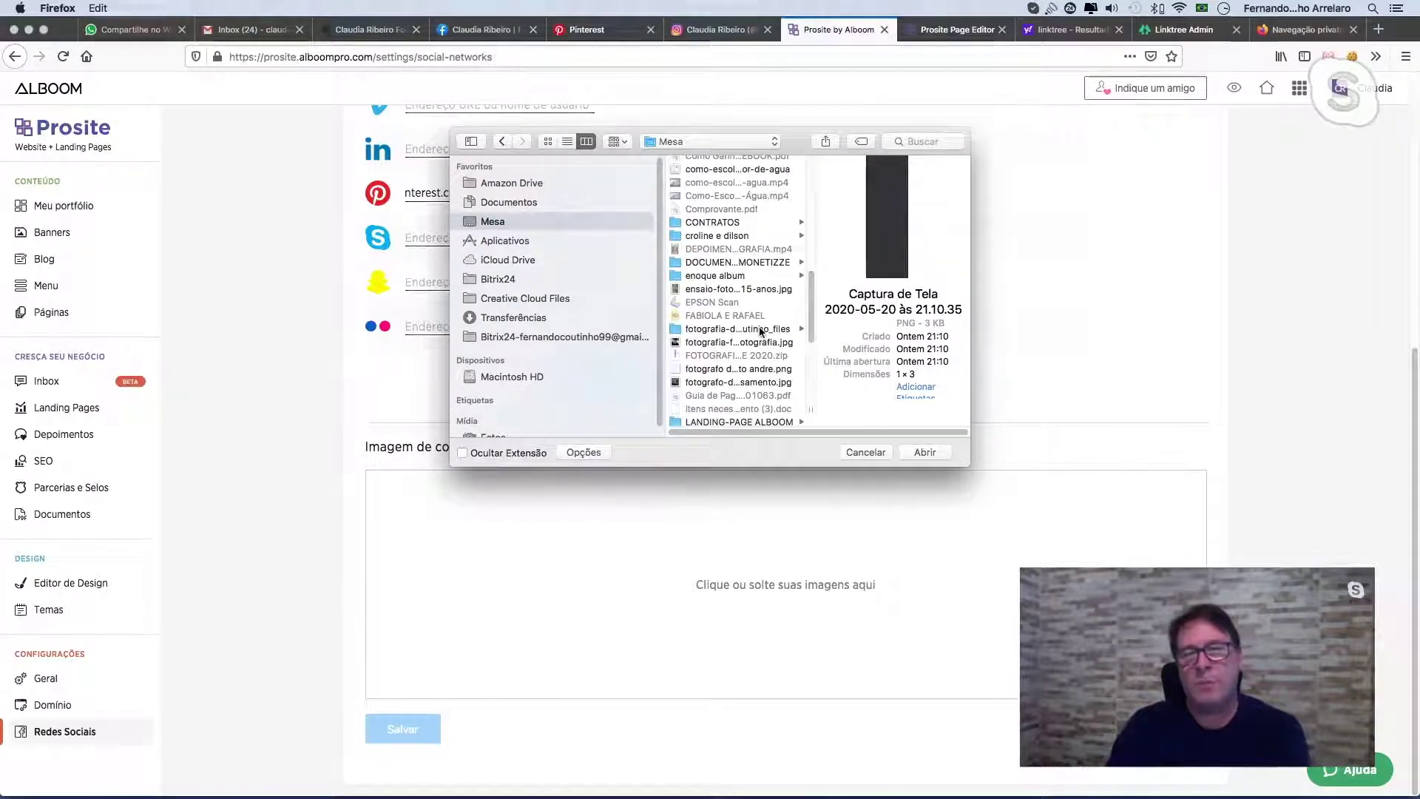
pyautogui.click(763, 332)
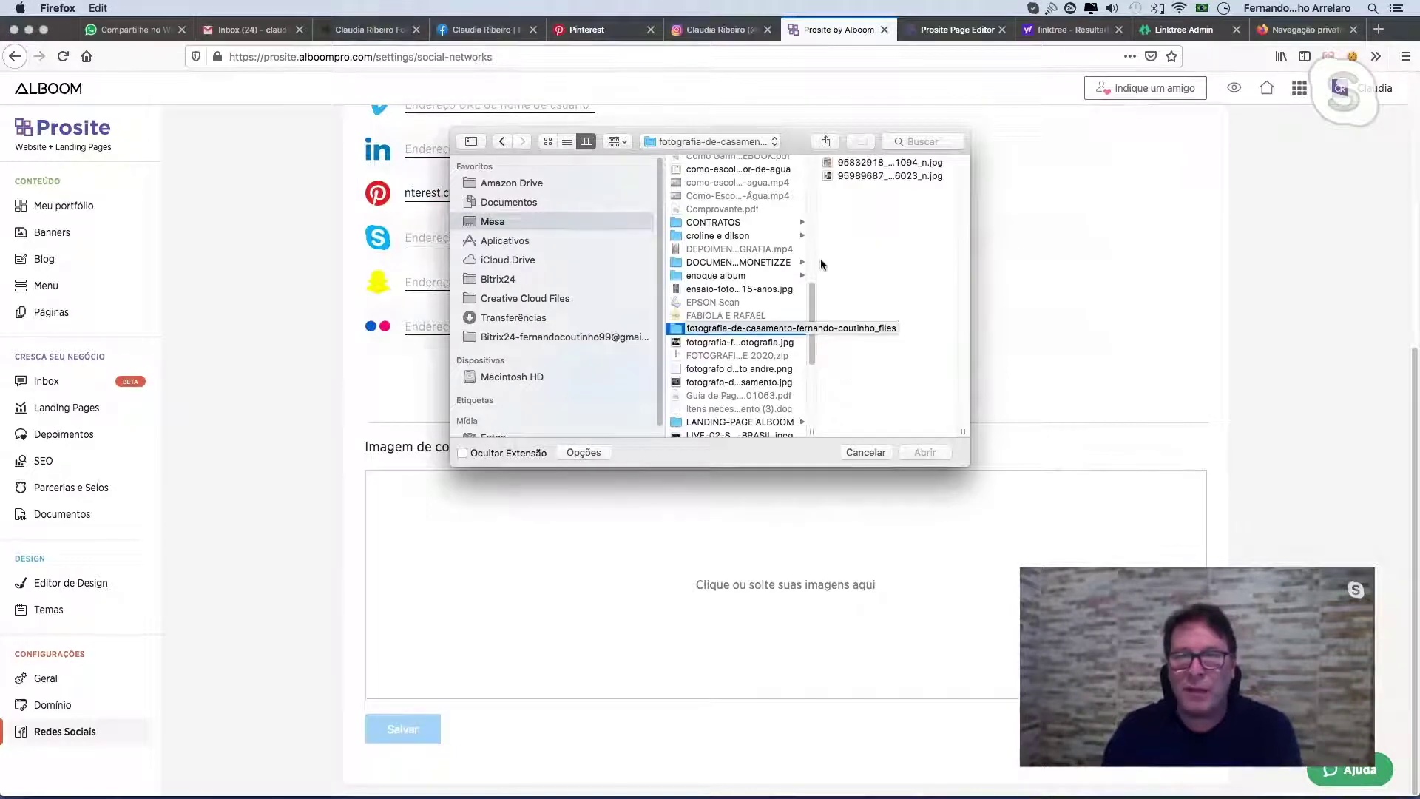
pyautogui.click(850, 161)
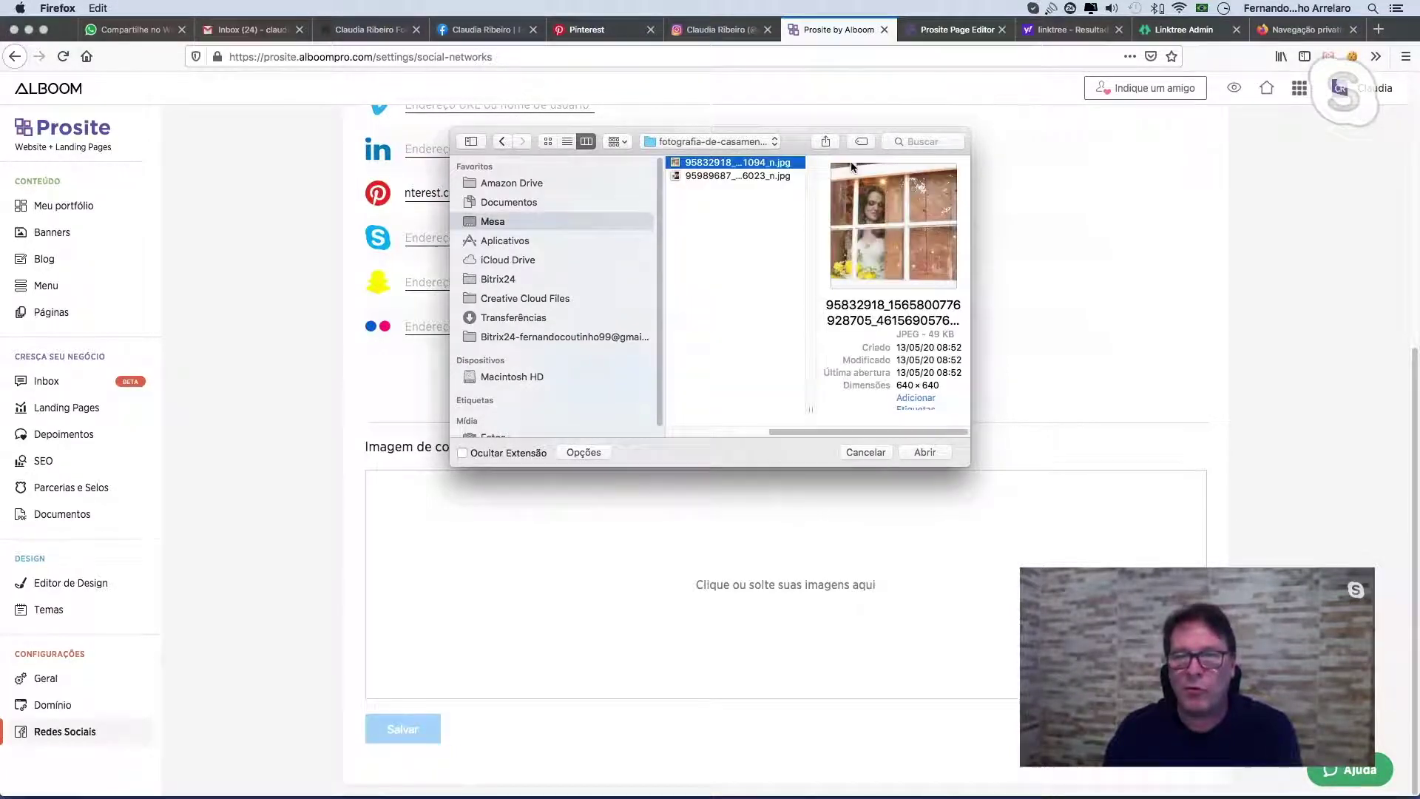
pyautogui.click(925, 452)
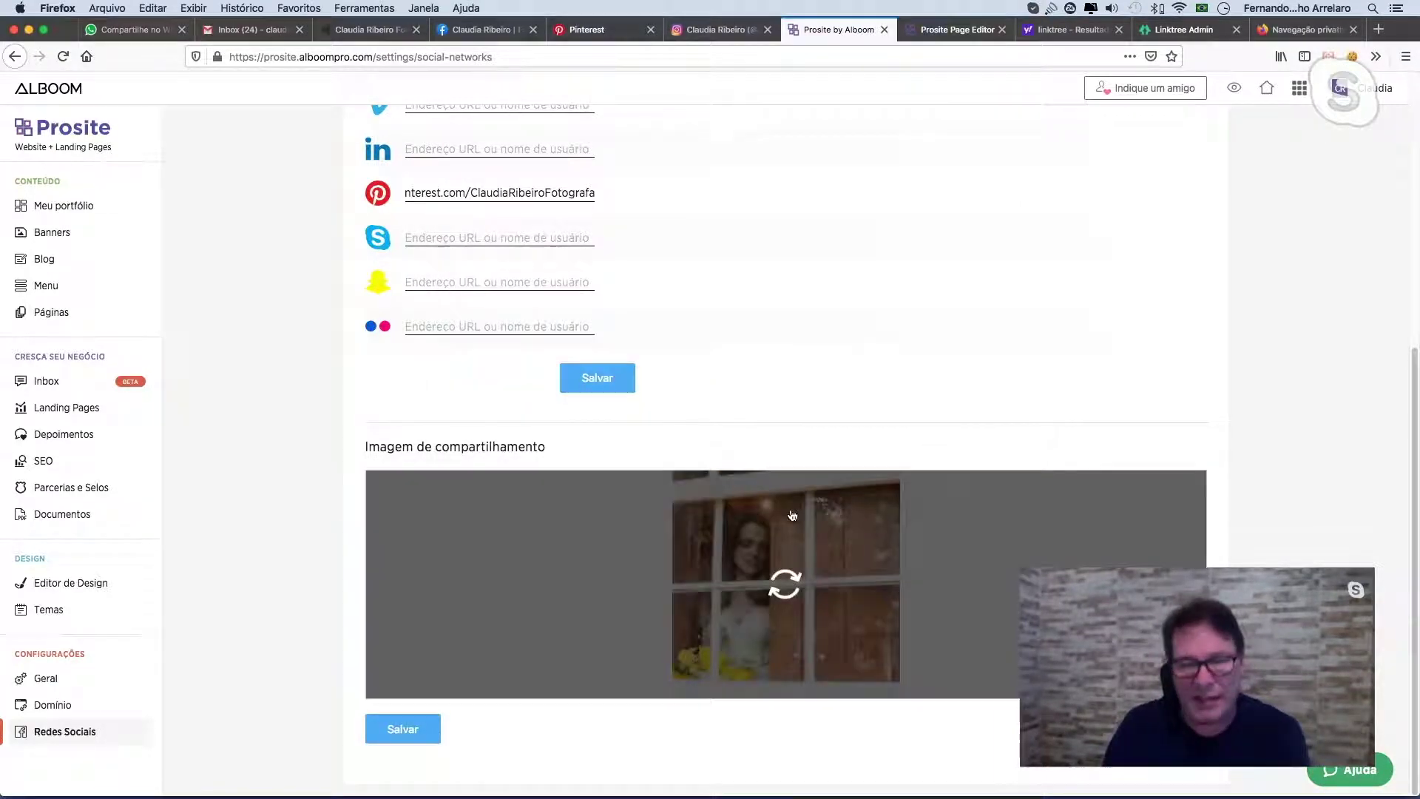
# Save the sharing image and the social network links.
pyautogui.click(411, 728)
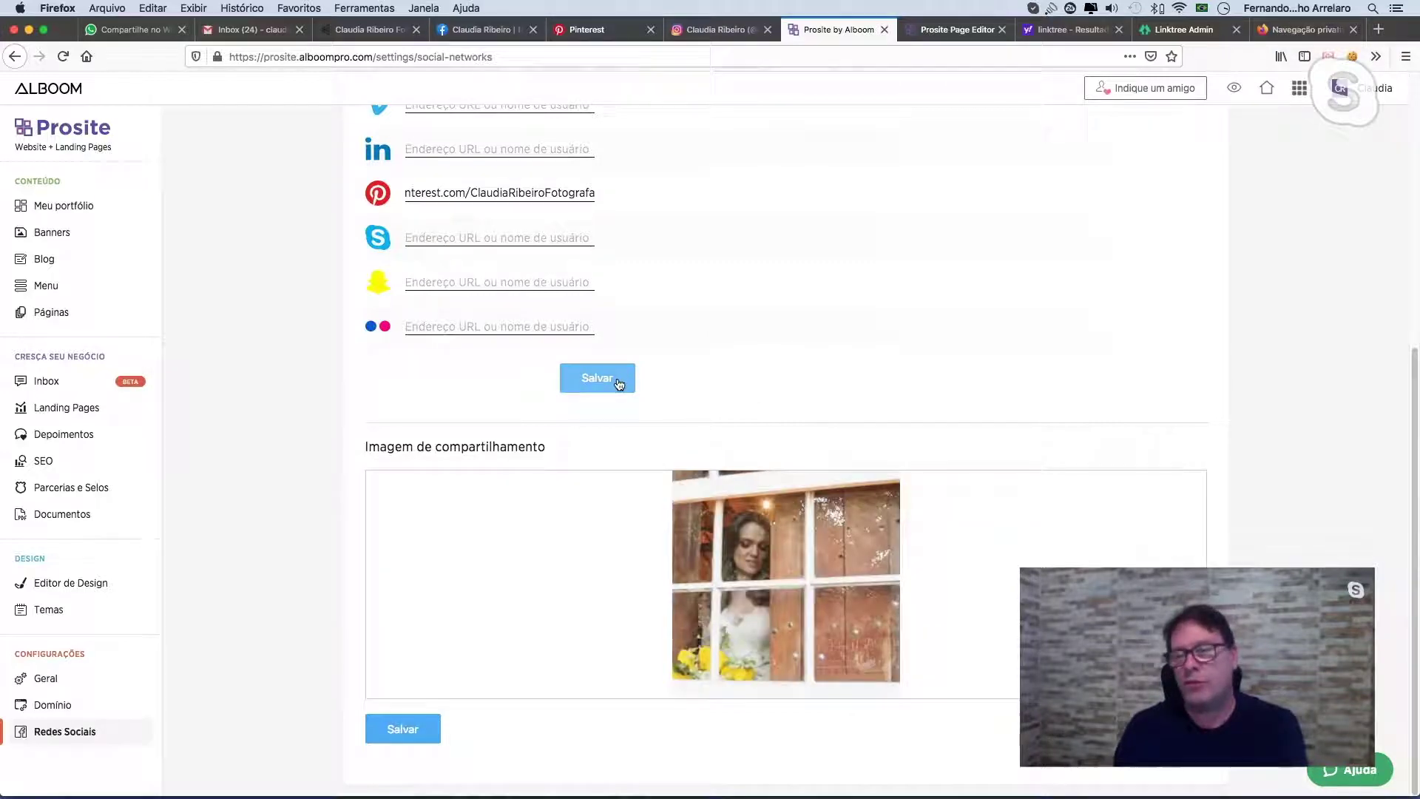
pyautogui.click(615, 376)
pyautogui.click(417, 731)
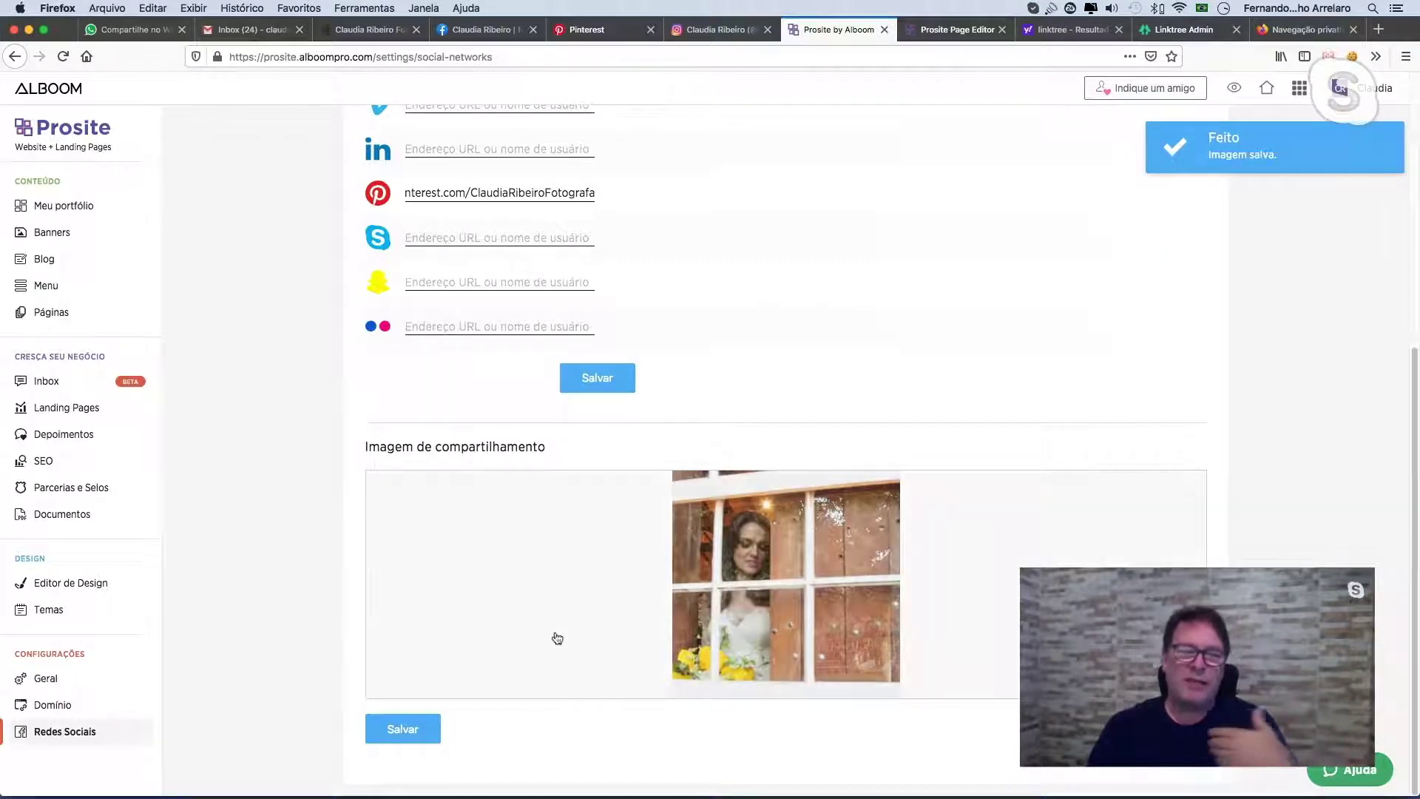
pyautogui.moveTo(567, 596)
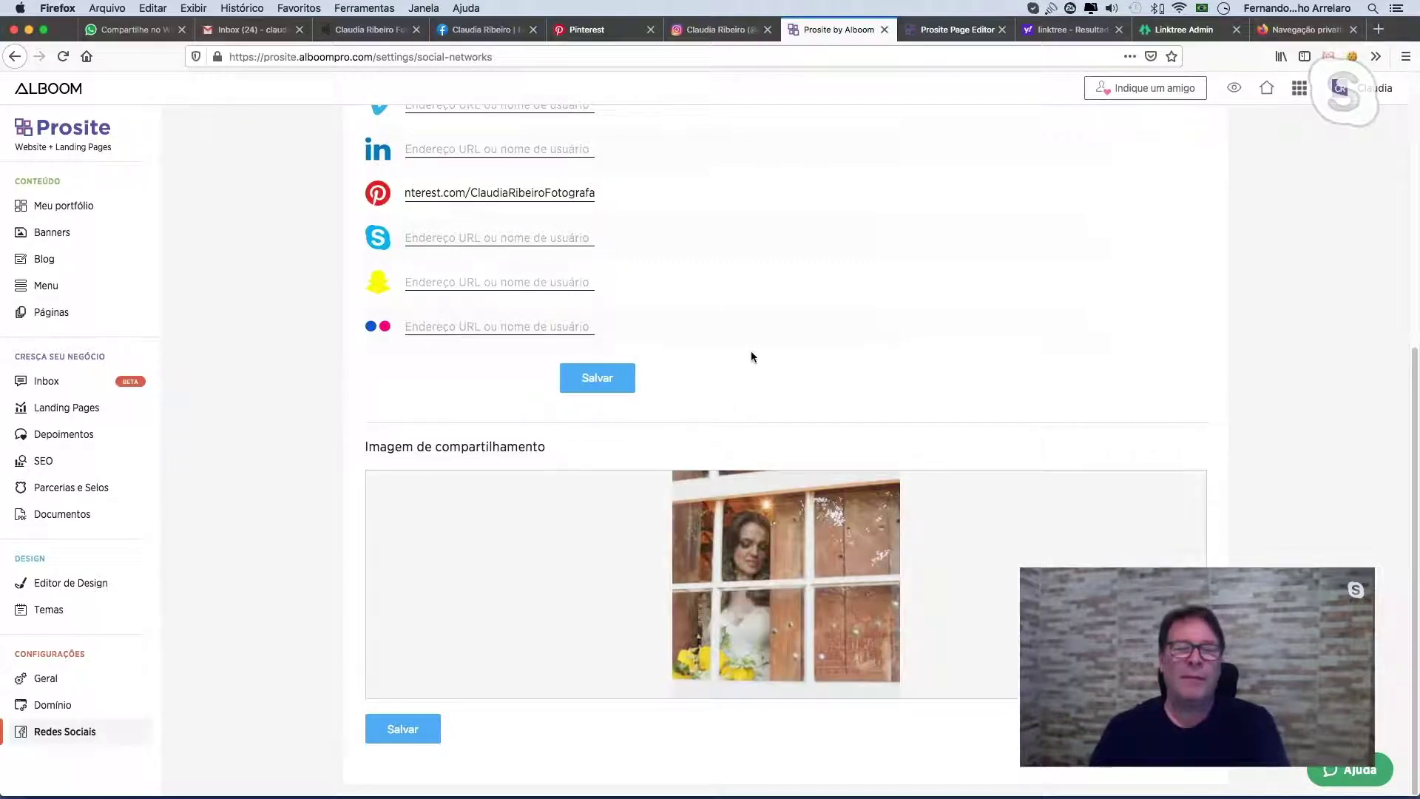
pyautogui.scroll(6, 707, 386)
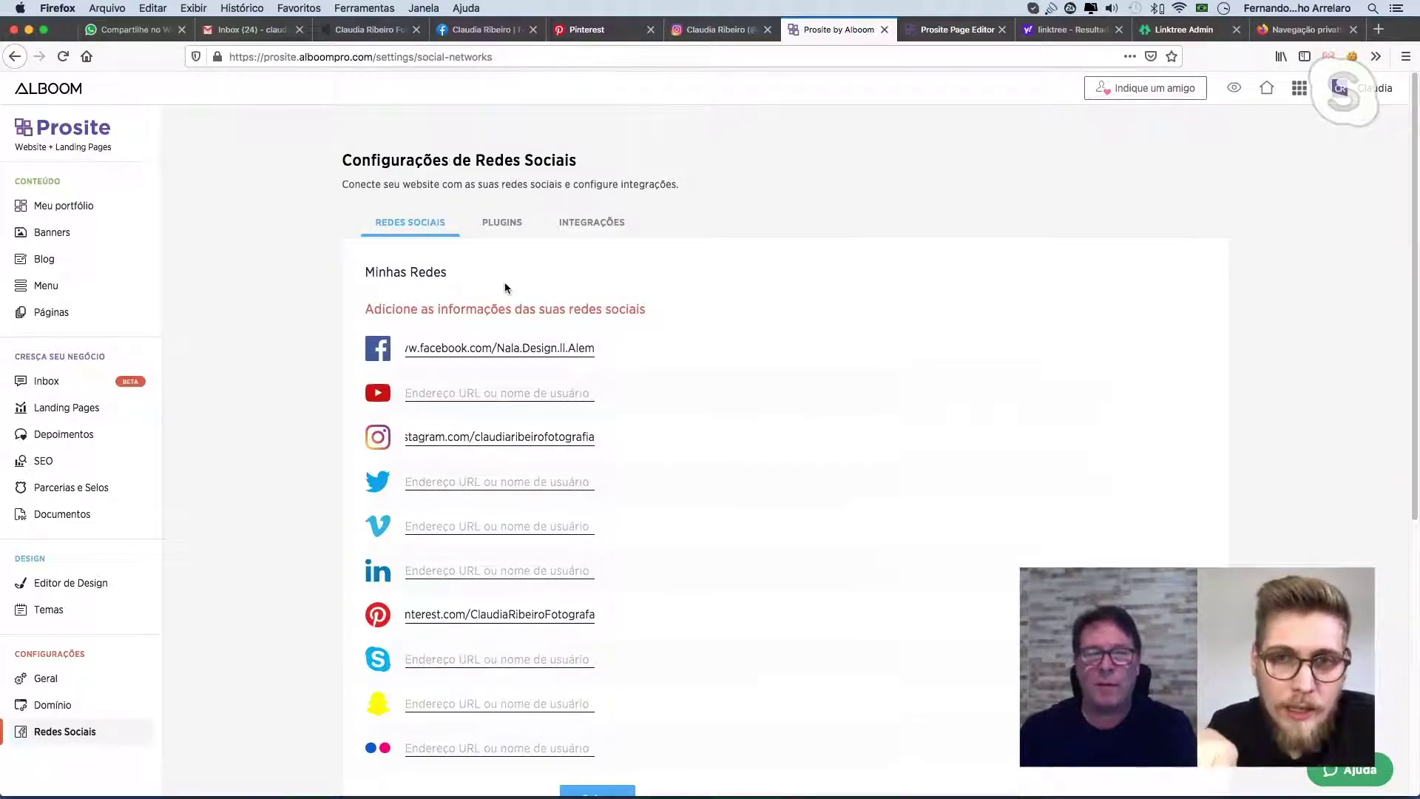
pyautogui.scroll(-2, 726, 323)
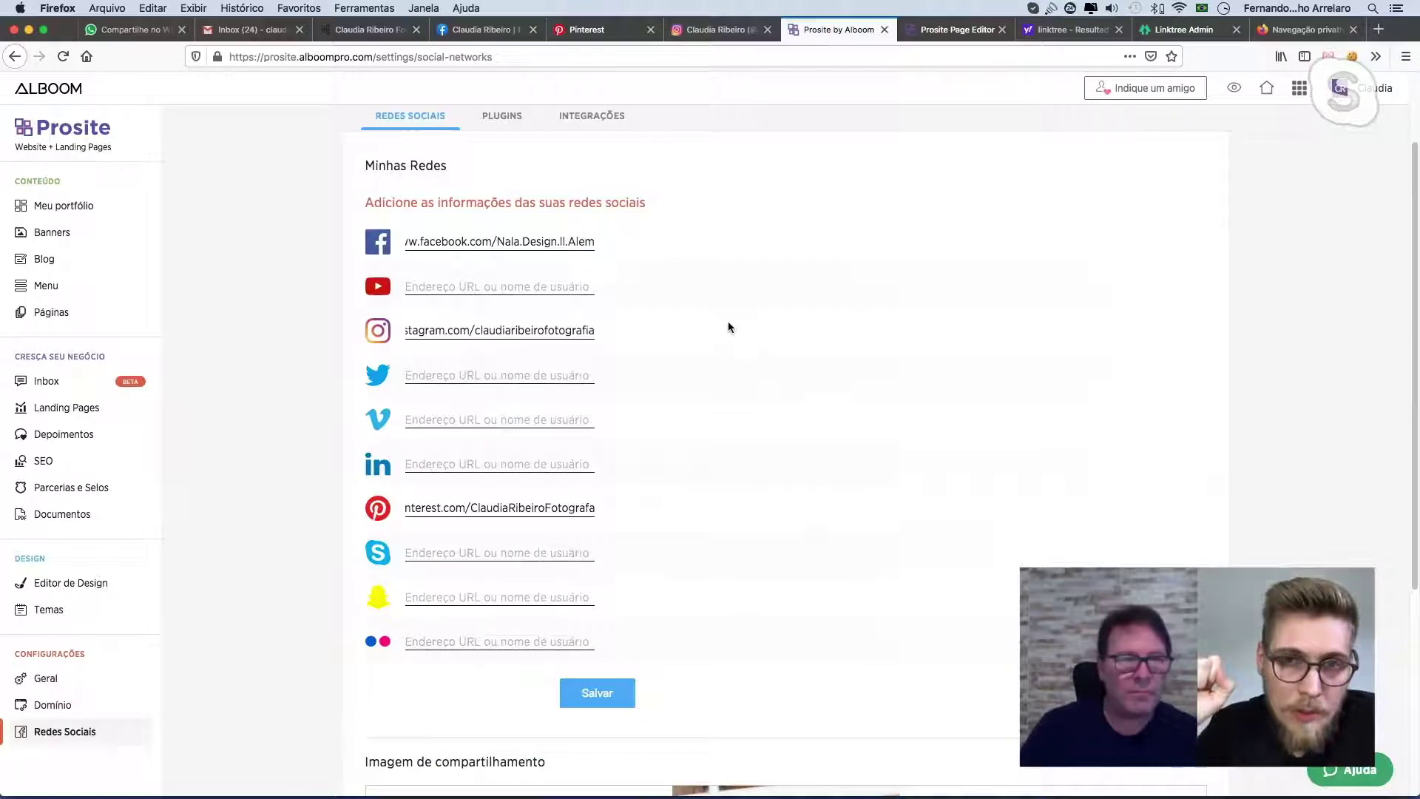
pyautogui.scroll(1, 732, 331)
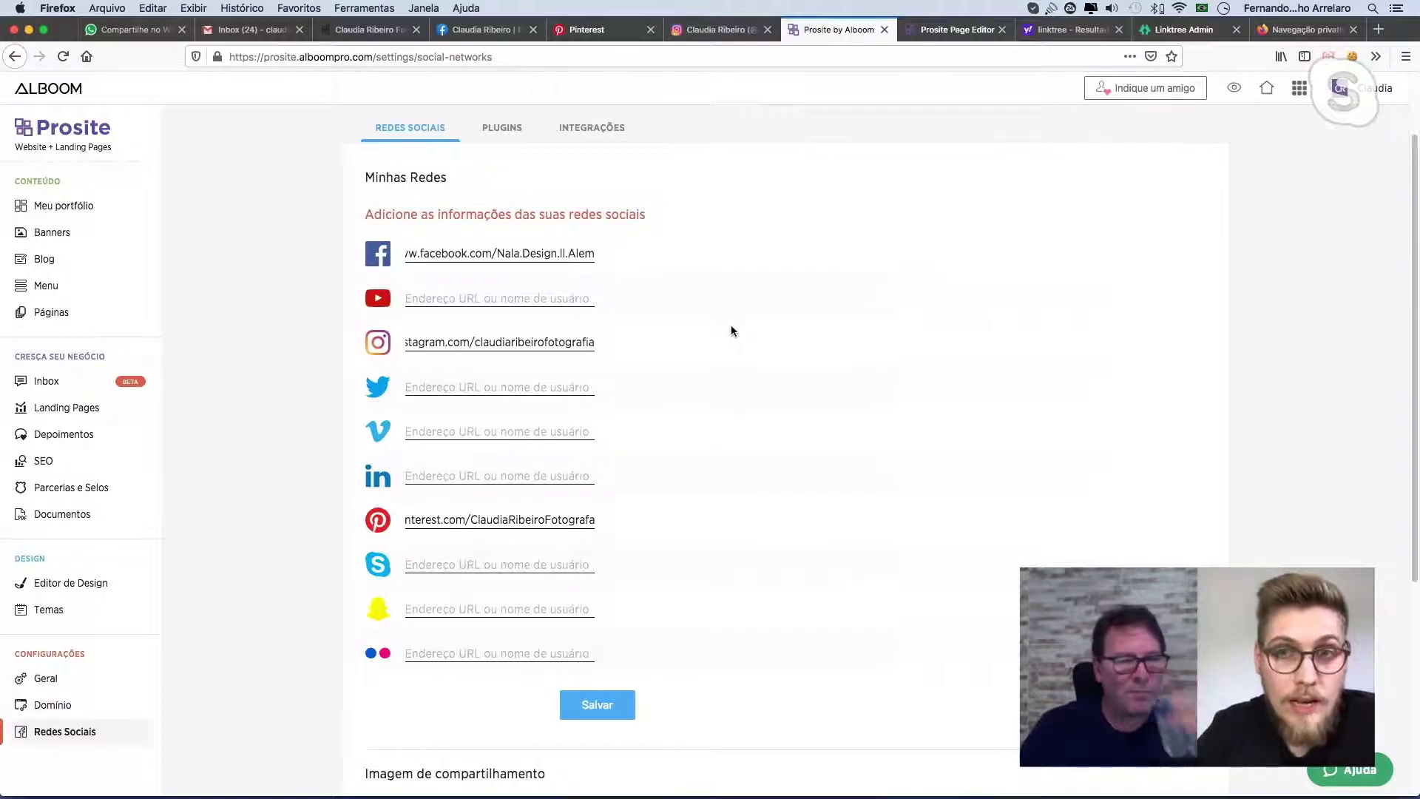
pyautogui.scroll(-3, 732, 330)
pyautogui.scroll(-3, 732, 330)
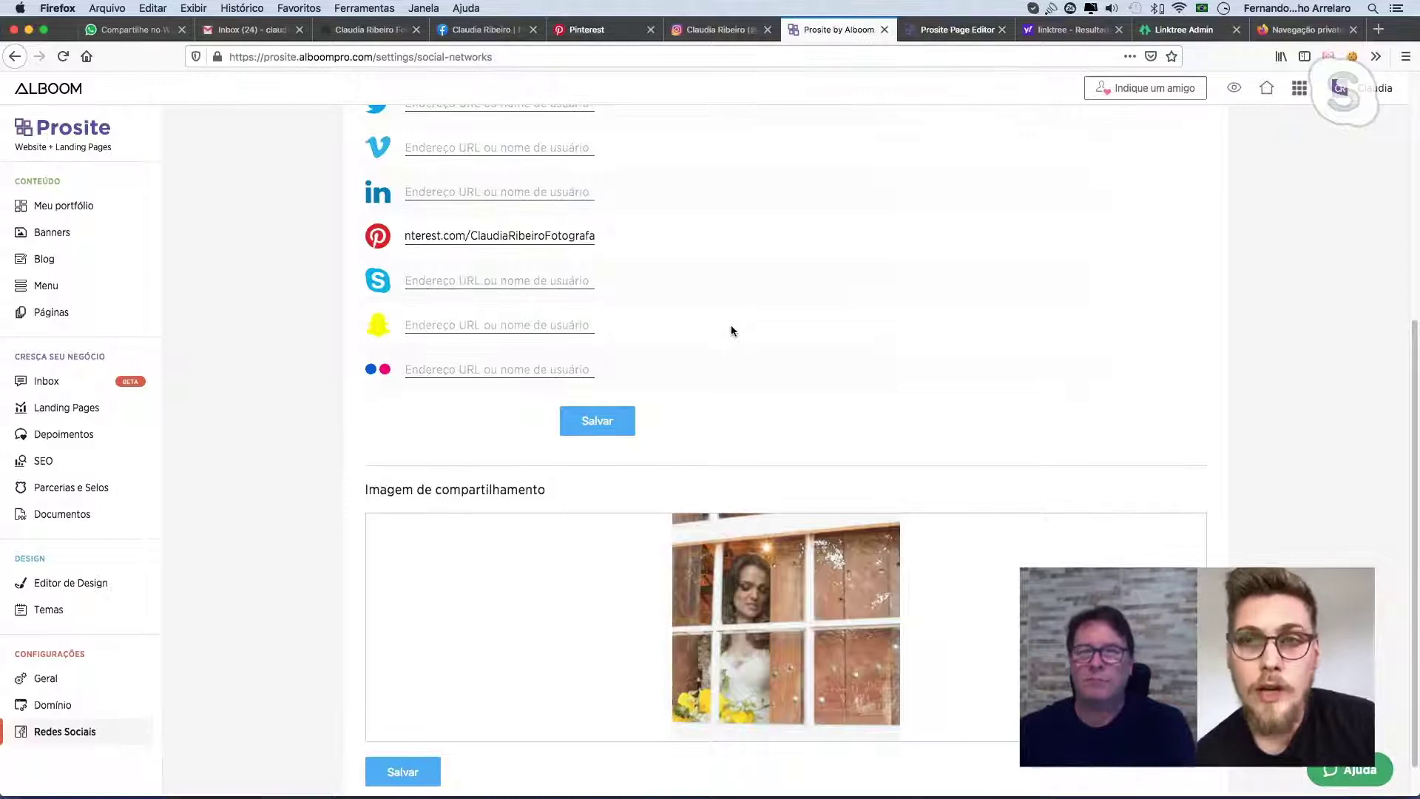
pyautogui.click(1112, 8)
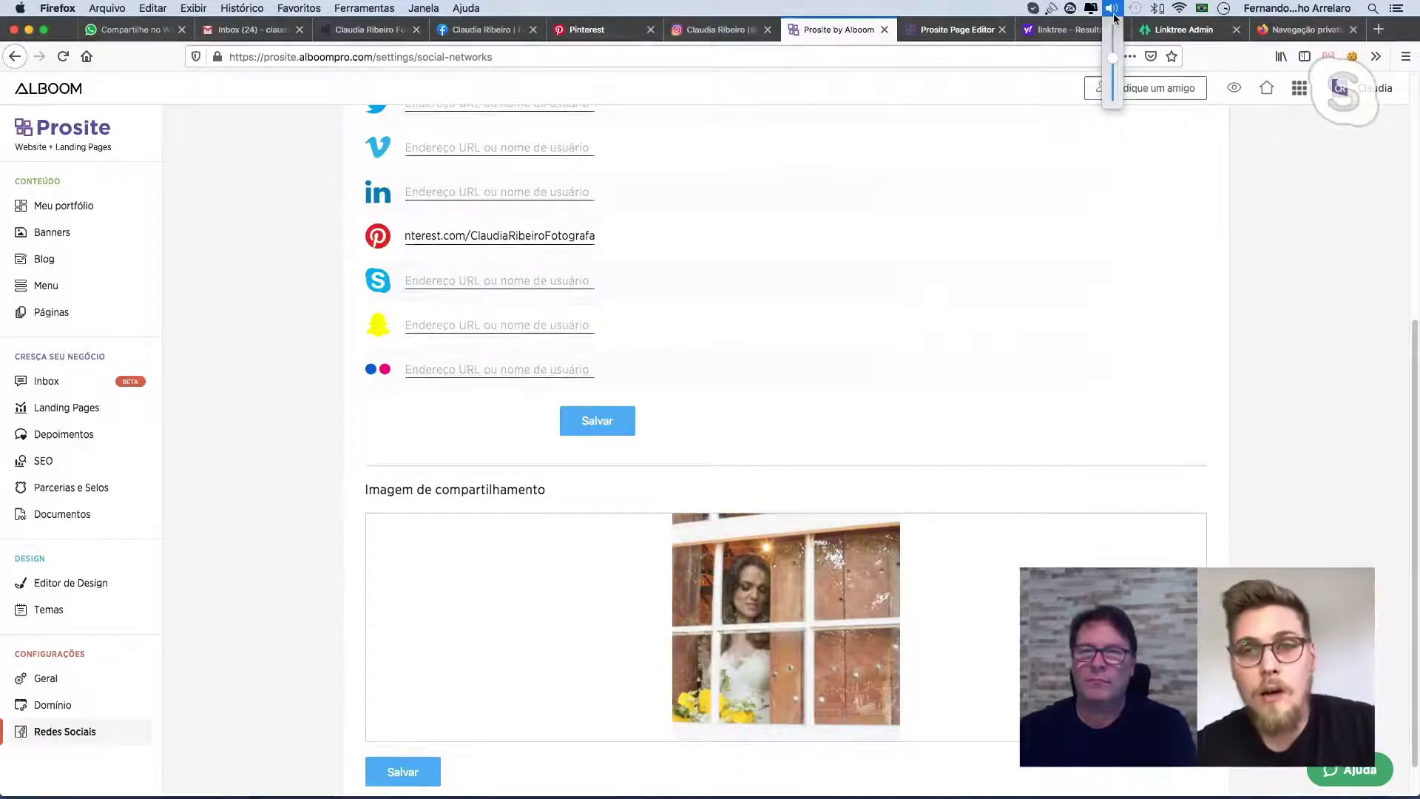
pyautogui.click(1115, 56)
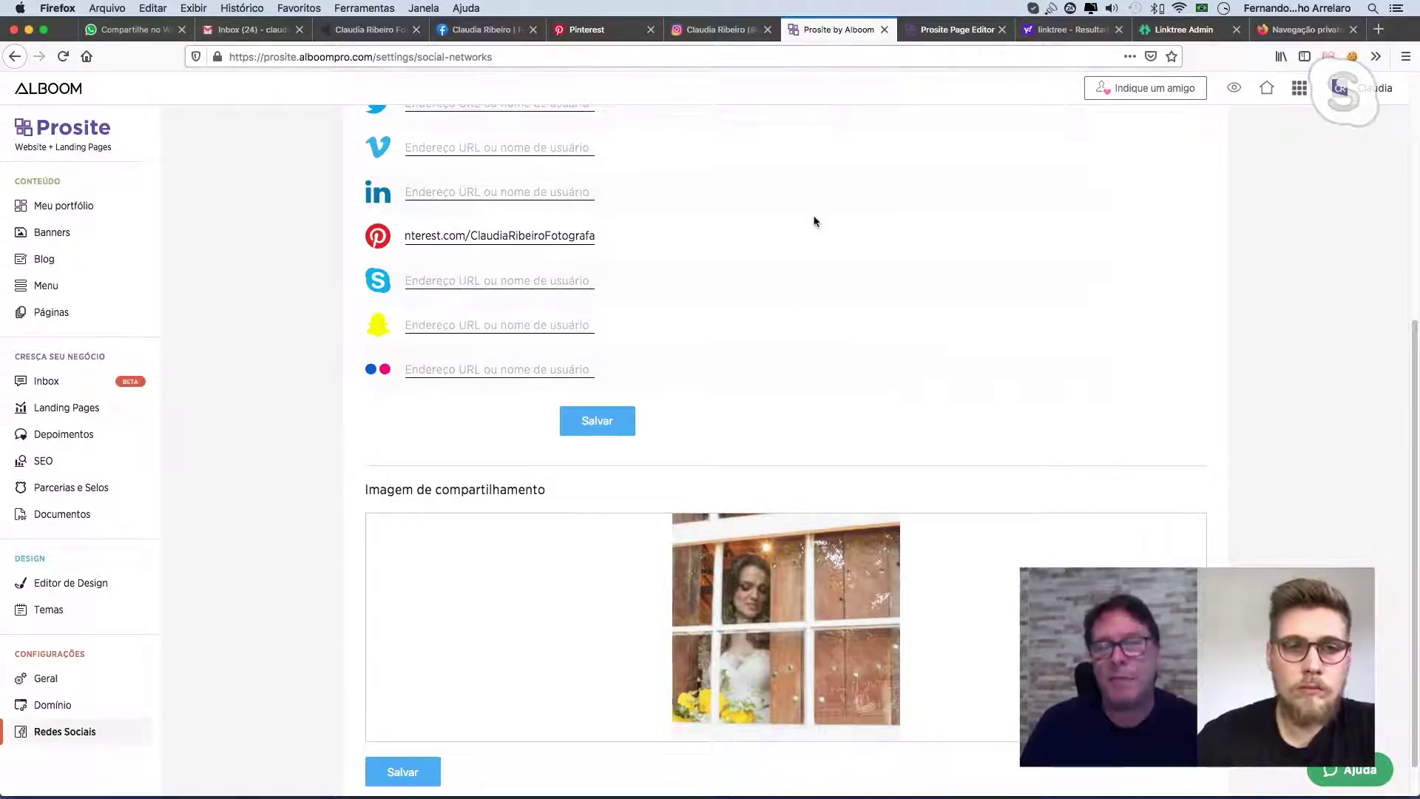
pyautogui.scroll(1, 747, 305)
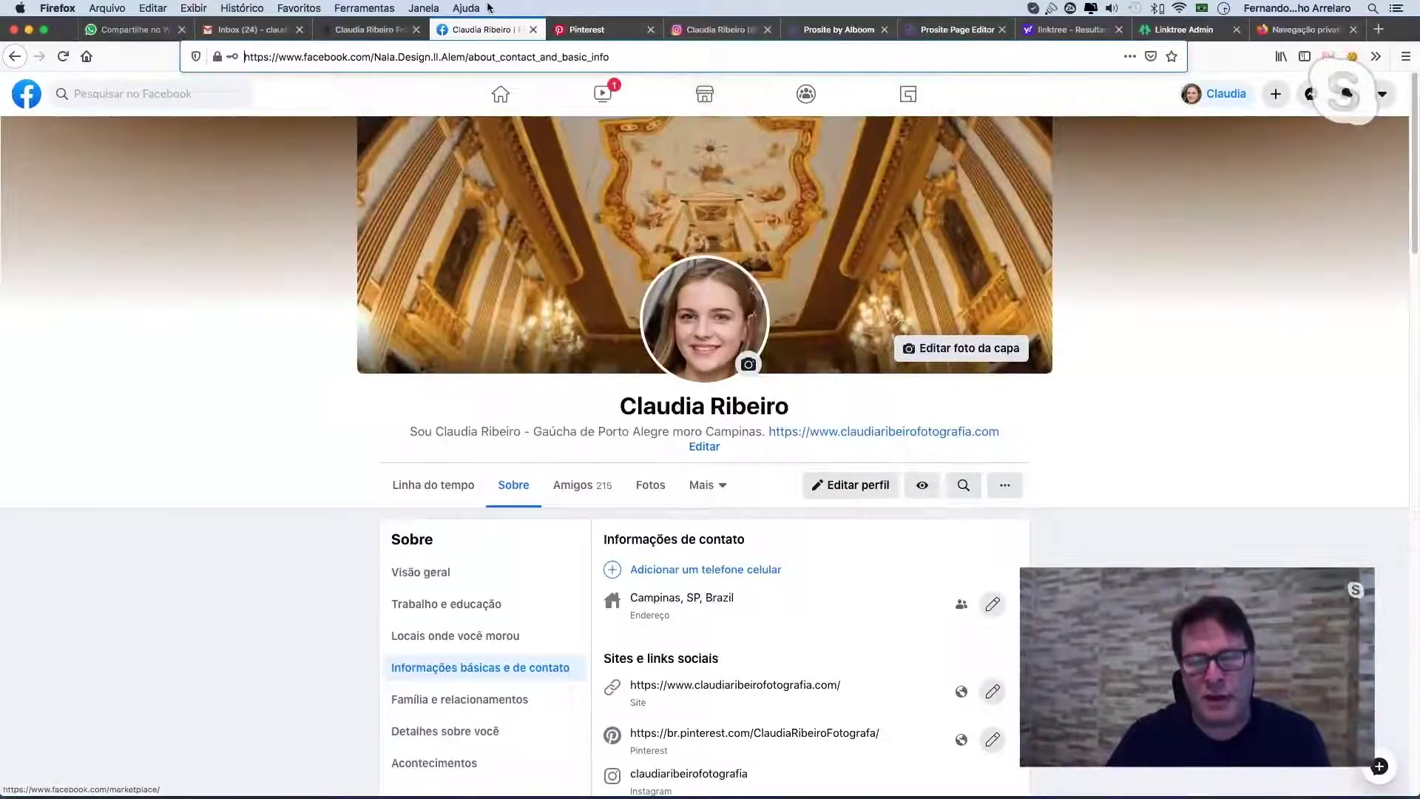
# Switch to Google Chrome, open facebook.com in a new tab and log in with the prefilled account.
pyautogui.moveTo(809, 769)
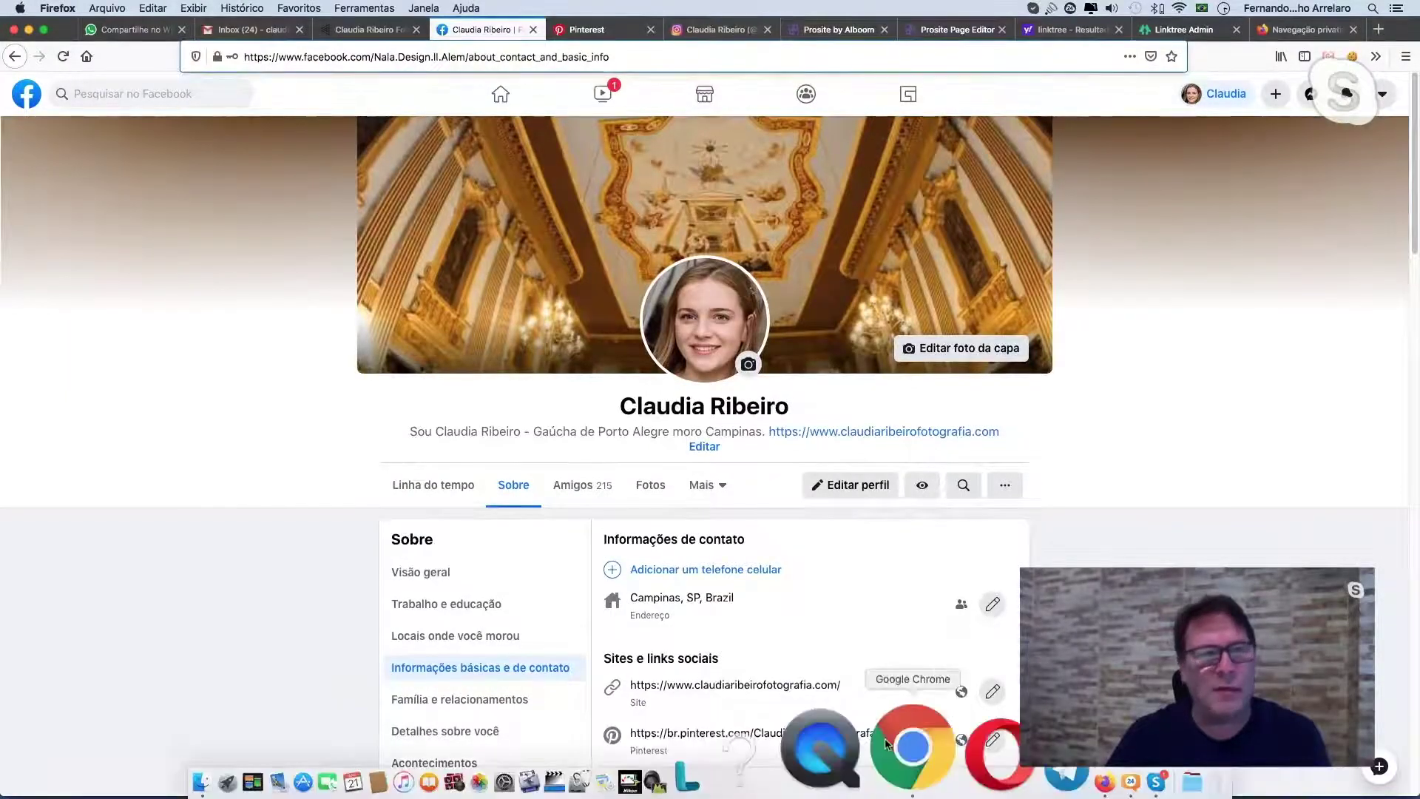
pyautogui.click(905, 750)
pyautogui.click(780, 36)
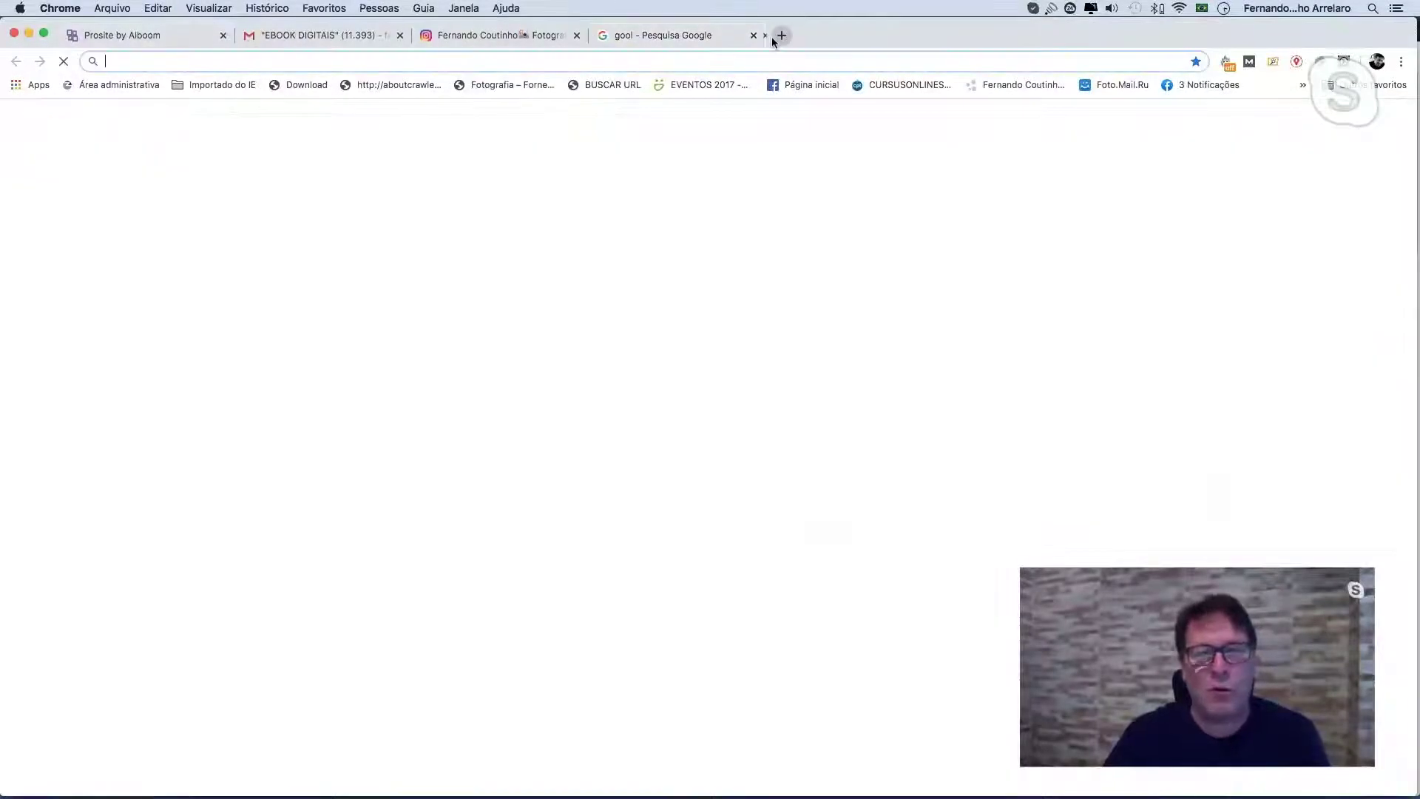
pyautogui.write('fa')
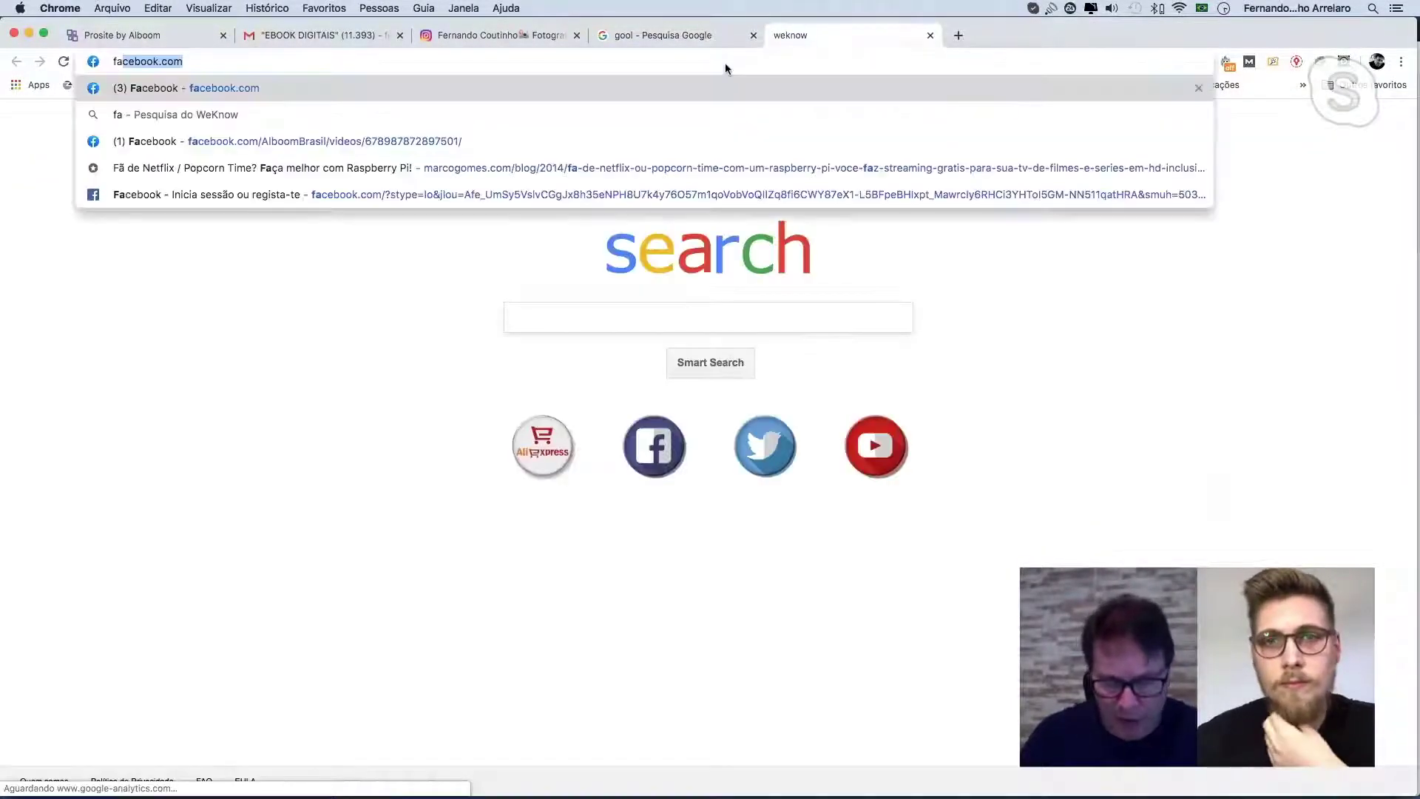
pyautogui.write('cebook.com')
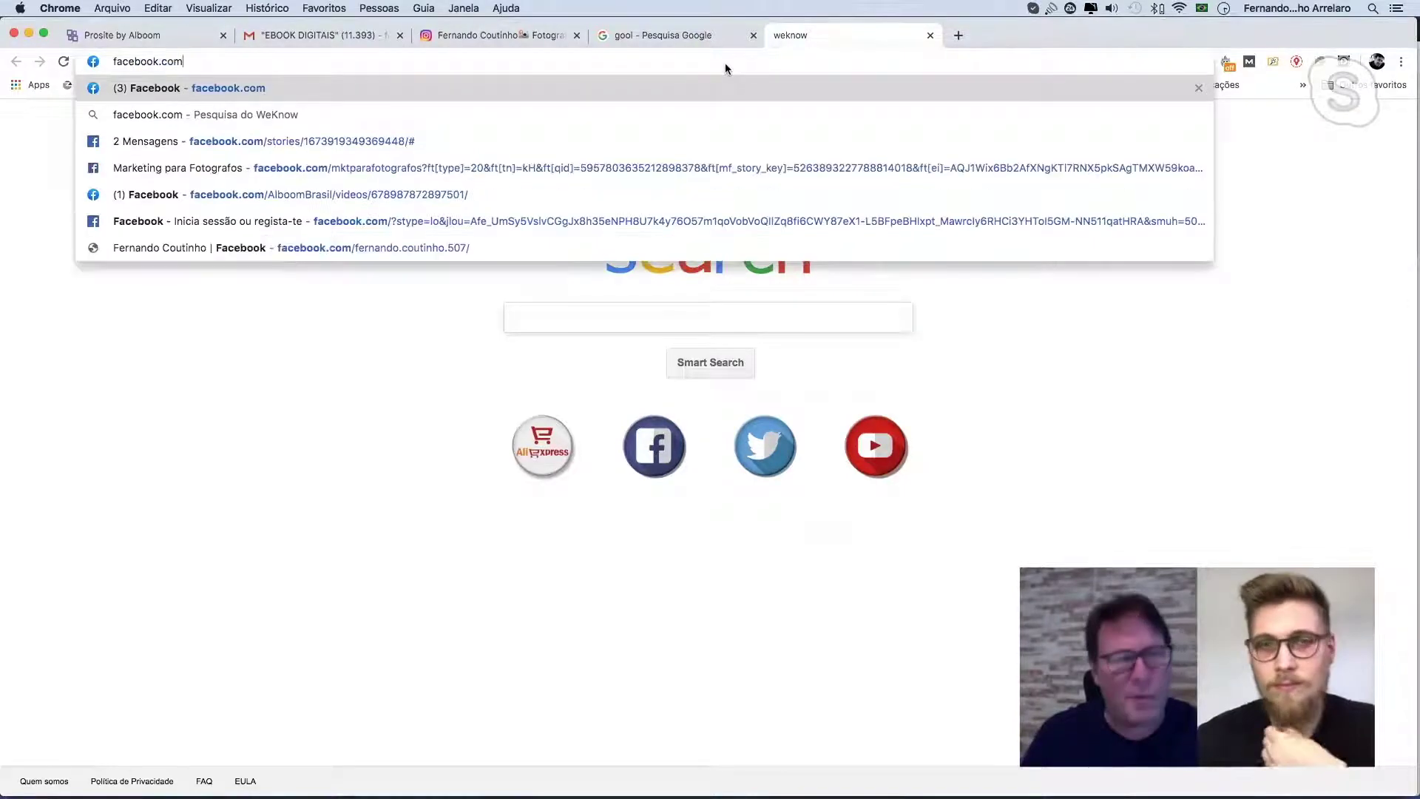
pyautogui.press('Return')
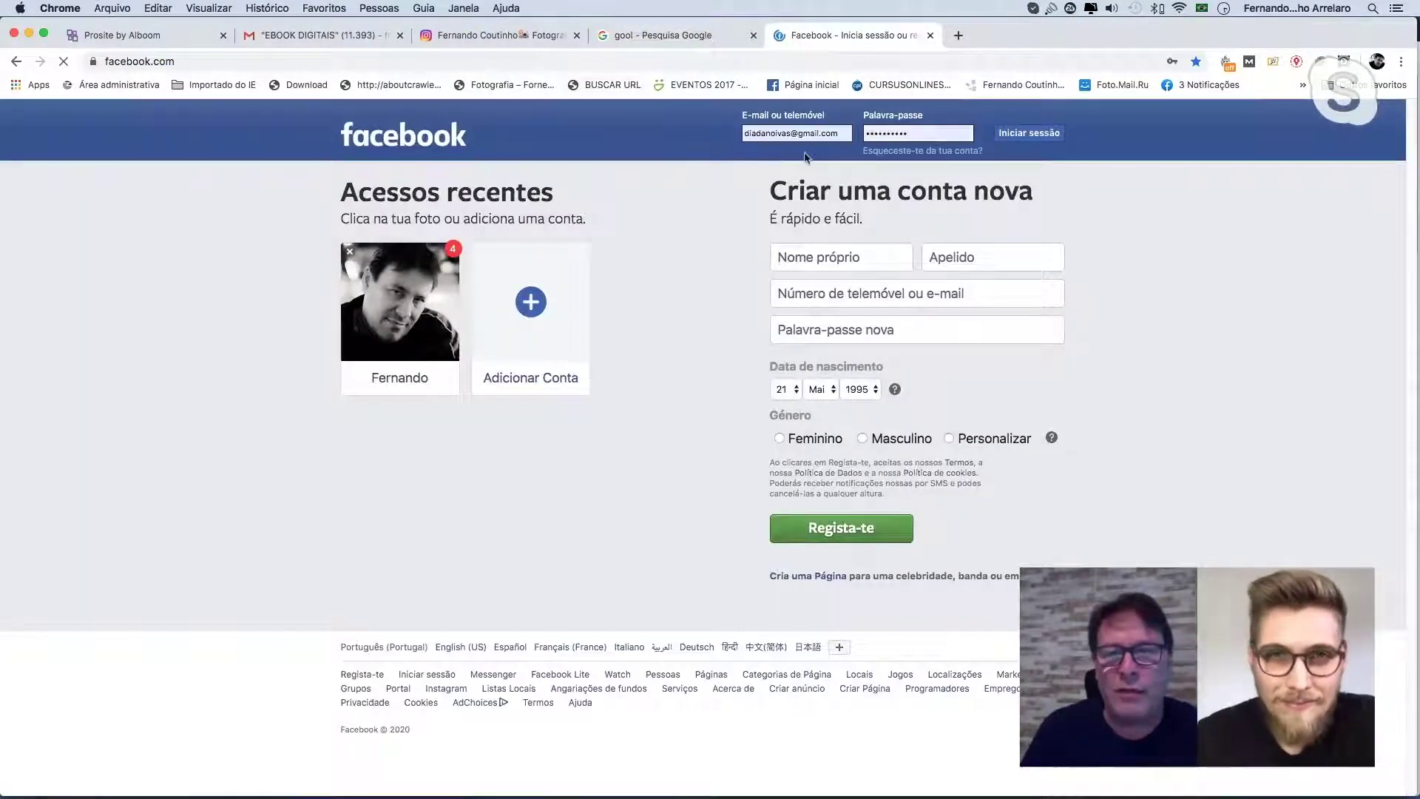
pyautogui.click(1029, 134)
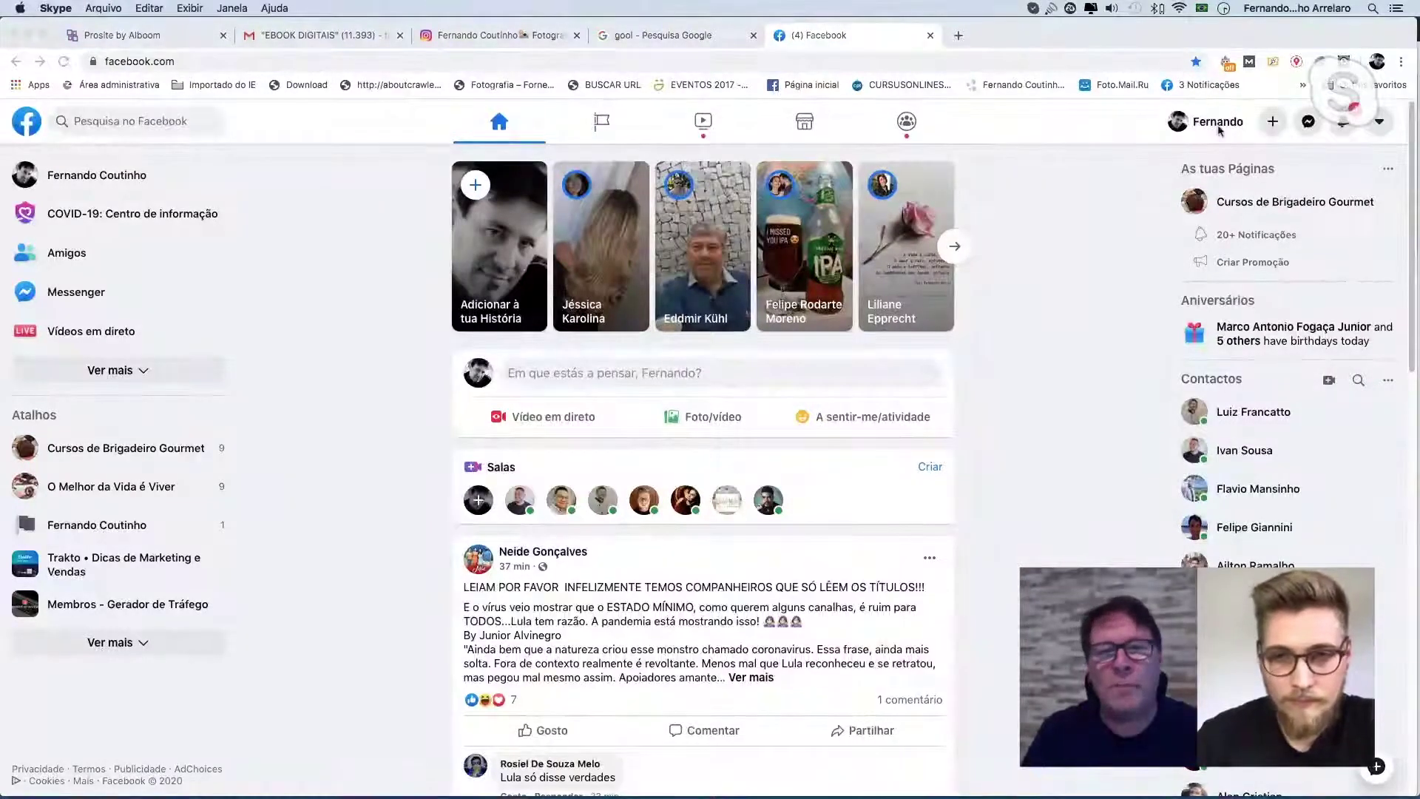
# Open the managed Fotografia e Vídeo page among the account's Facebook pages and copy its web address.
pyautogui.click(600, 123)
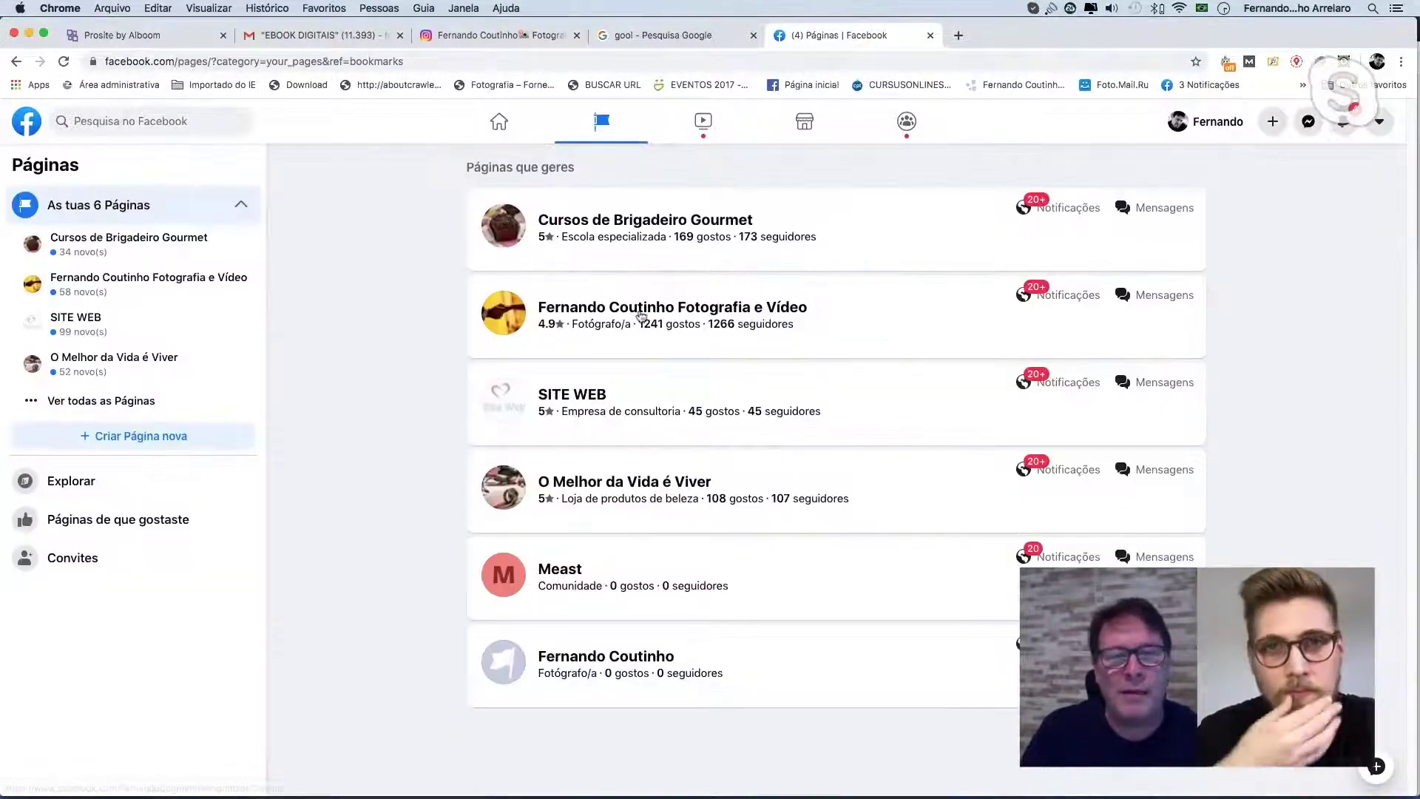
pyautogui.click(586, 257)
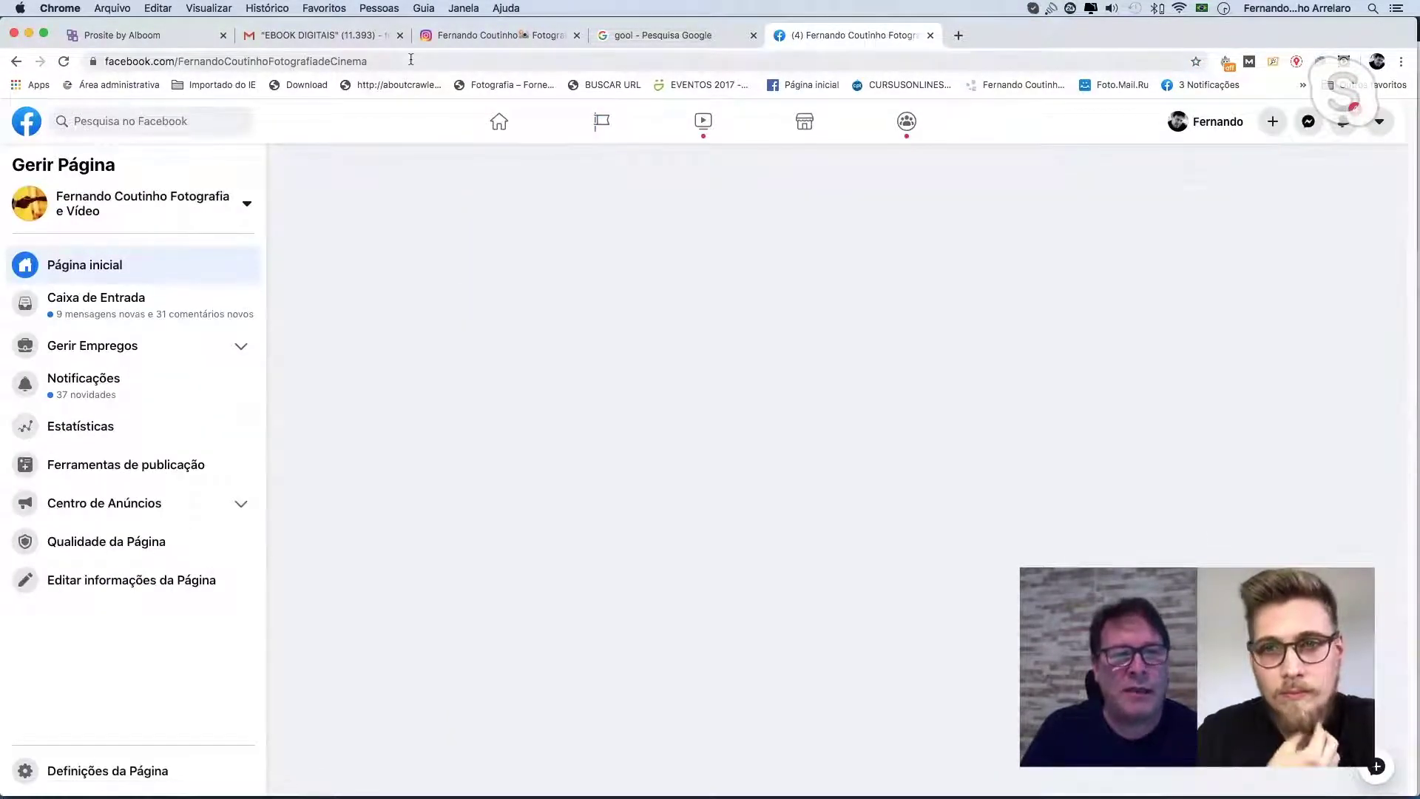
pyautogui.click(325, 61)
pyautogui.rightClick(326, 61)
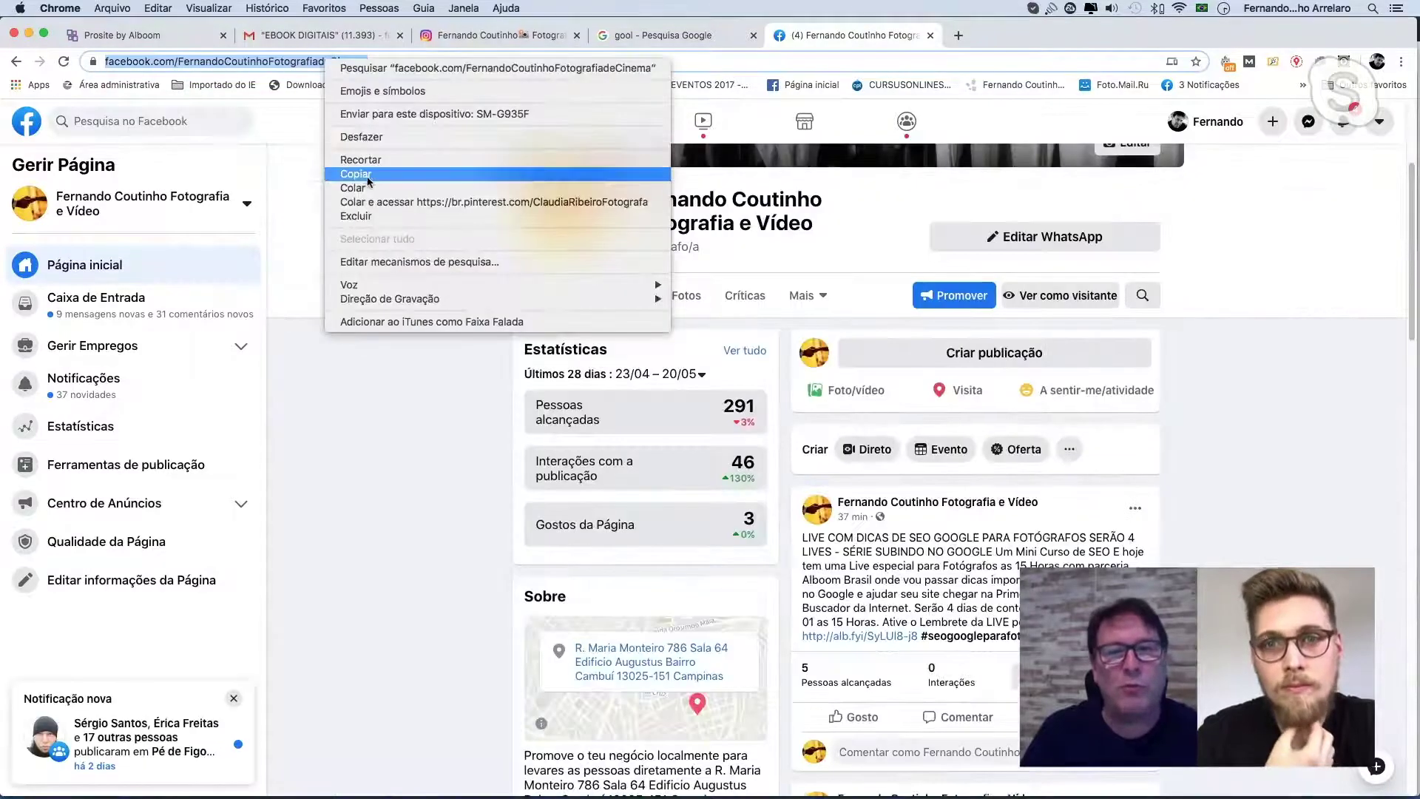
pyautogui.click(392, 178)
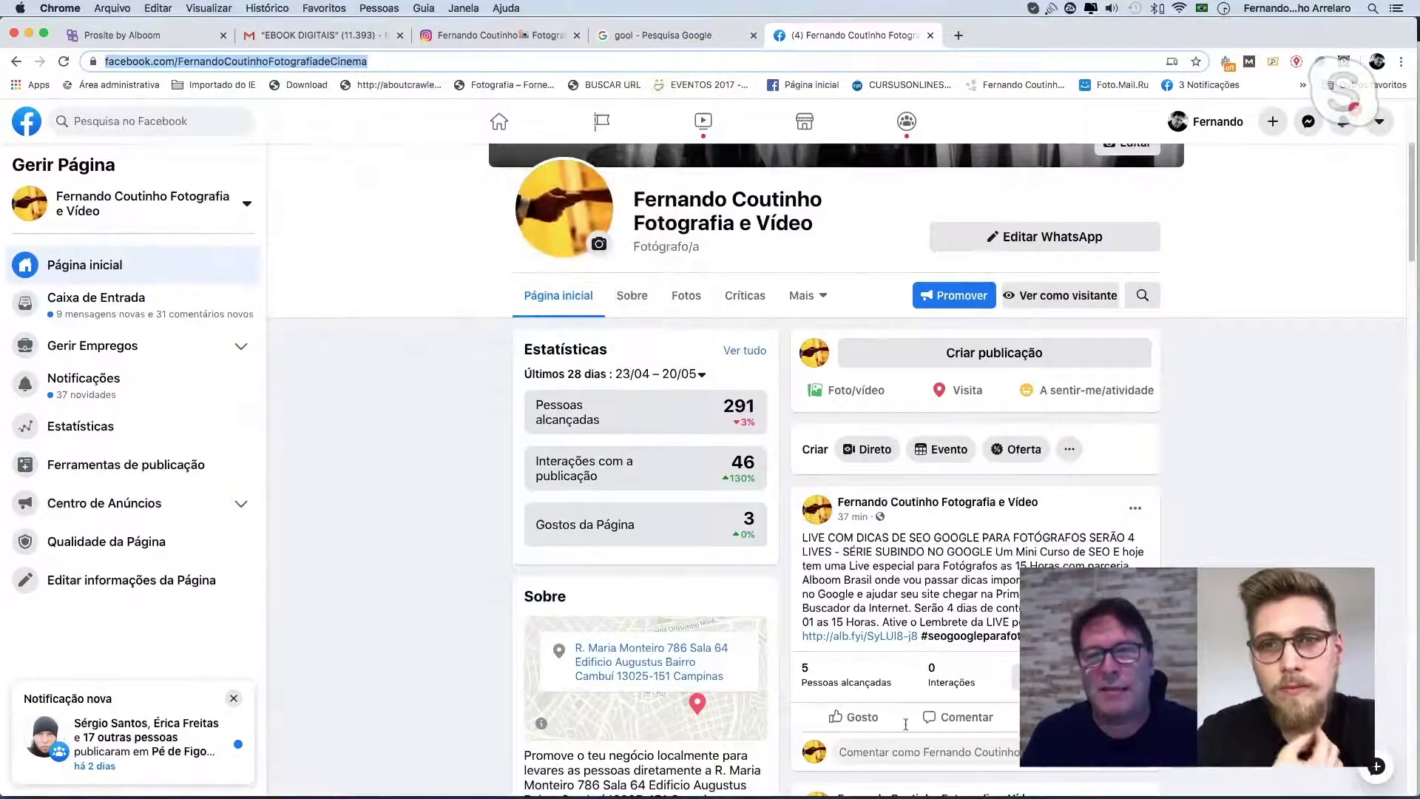
# Close the Facebook page's tab and switch back to Firefox.
pyautogui.click(930, 35)
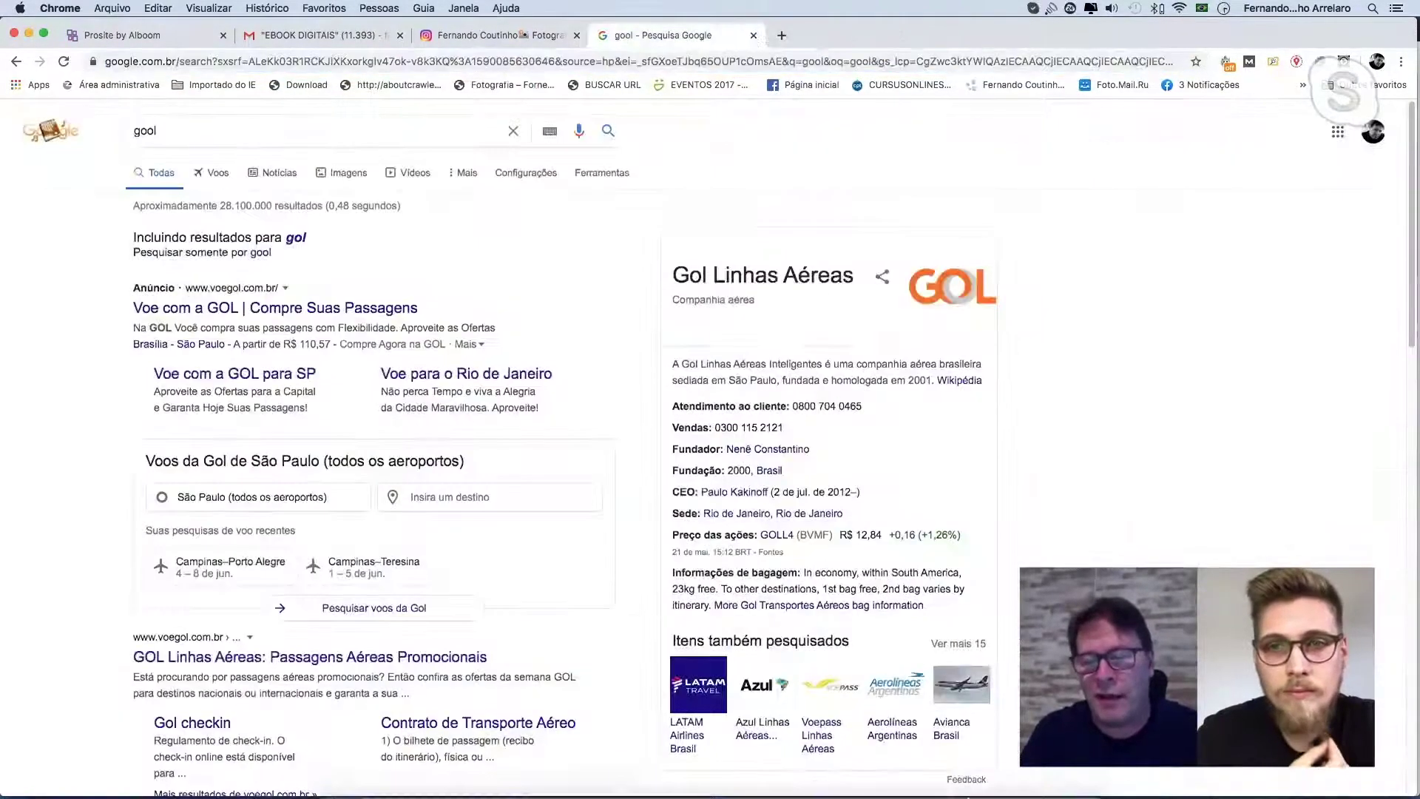
pyautogui.moveTo(975, 791)
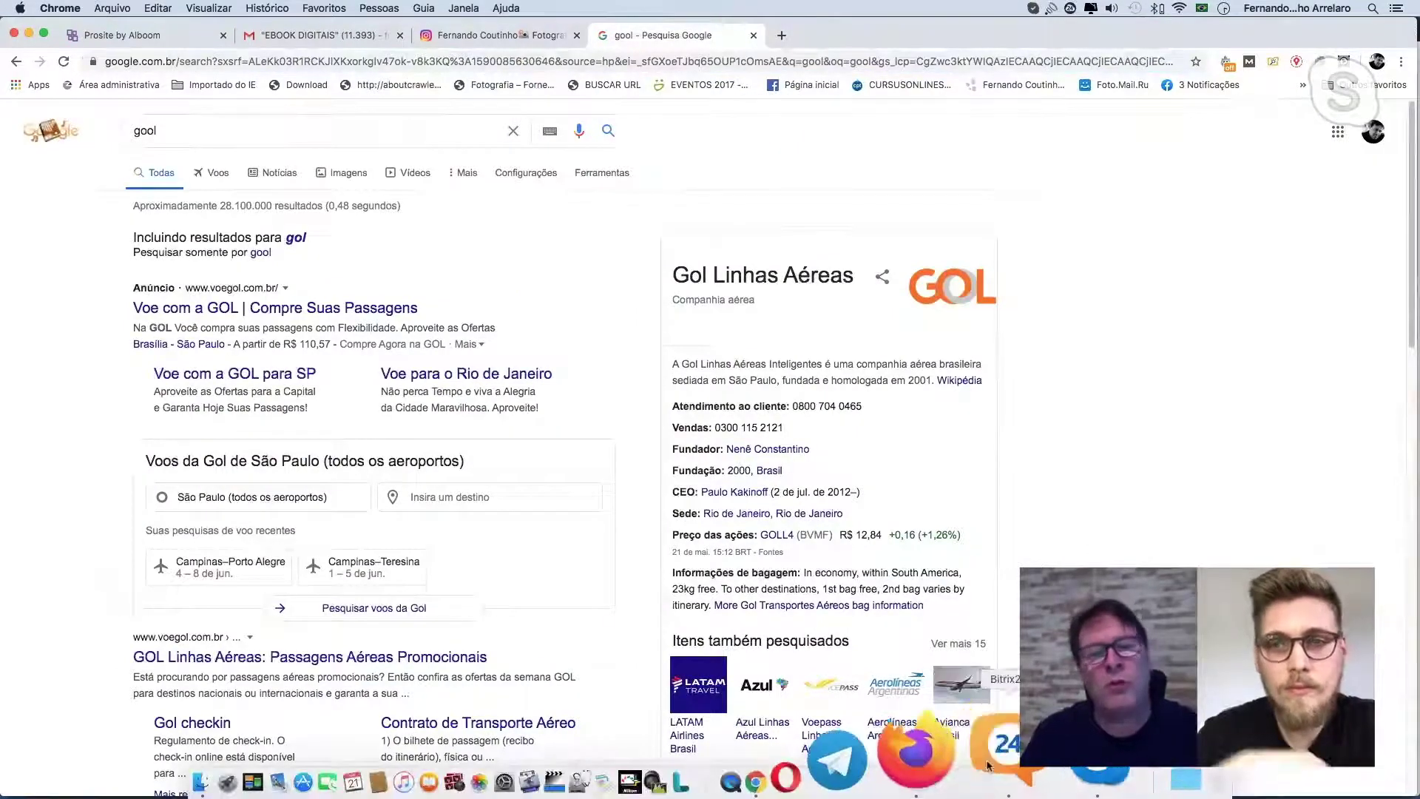
pyautogui.click(963, 753)
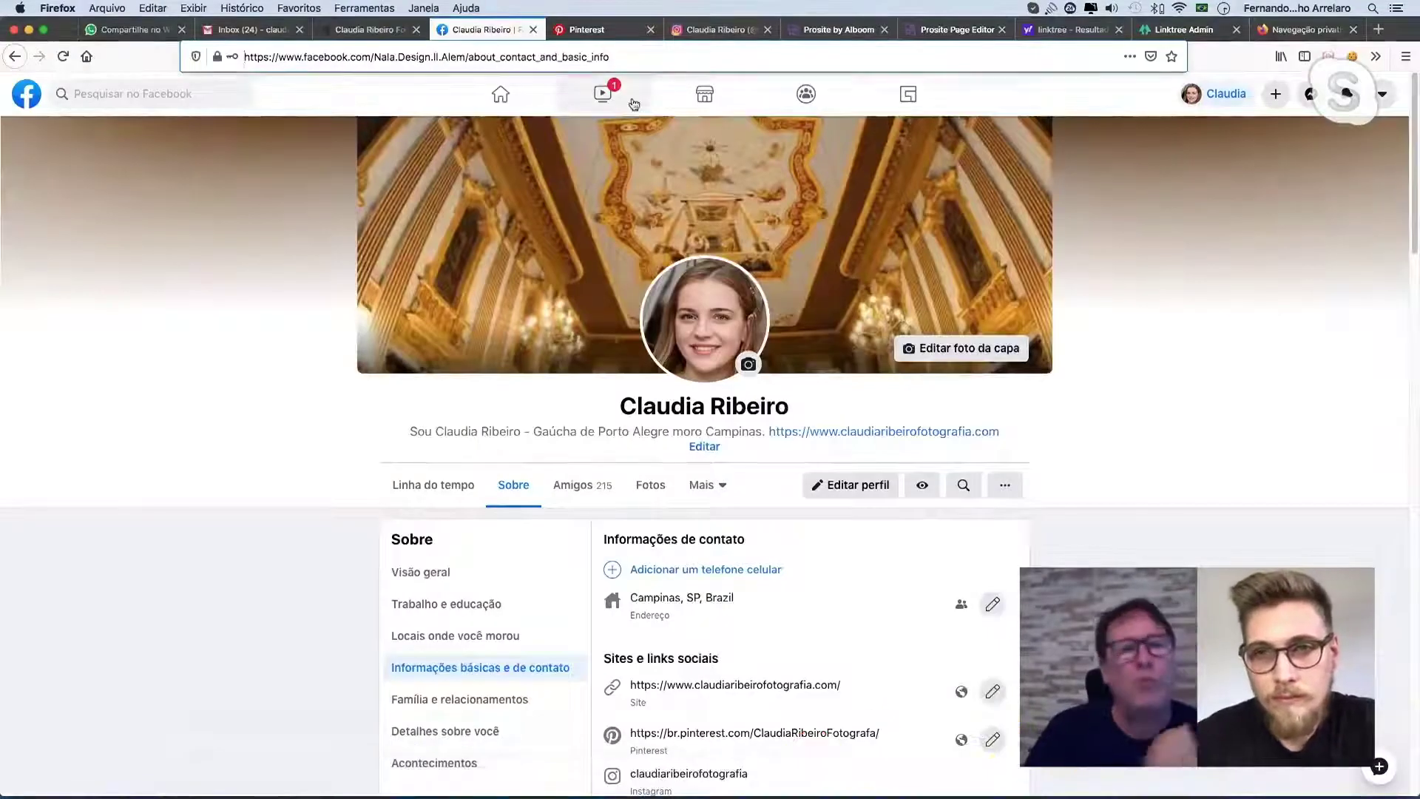
# Enter the business page's address ending as the Fan Page link in Prosite's Facebook plugin settings, removing surplus characters before it.
pyautogui.click(834, 31)
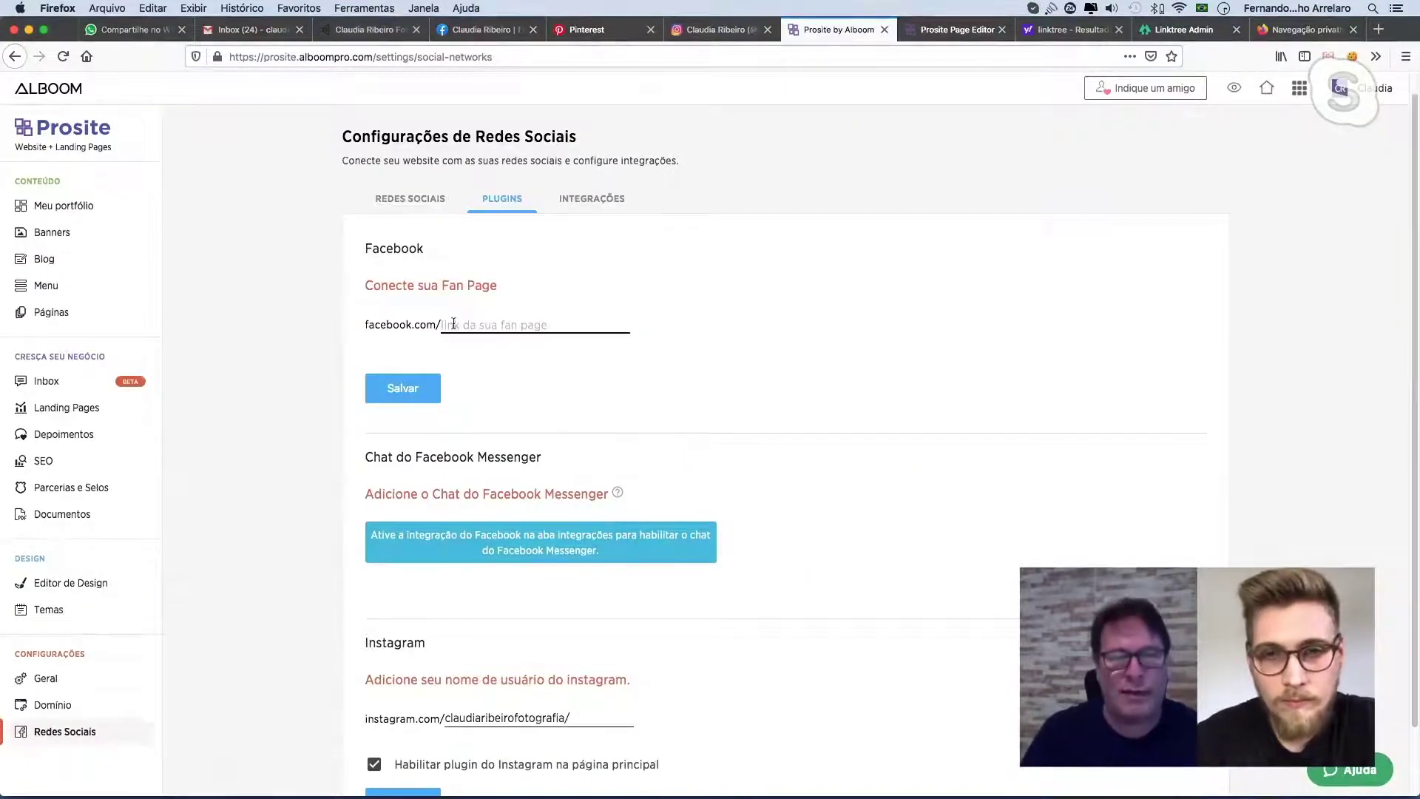
pyautogui.write('FernandoCoutinhoFotografiadeCinema')
pyautogui.moveTo(457, 323); pyautogui.dragTo(531, 323)
pyautogui.click(531, 323)
pyautogui.press('BackSpace')
pyautogui.press('BackSpace')
pyautogui.press('BackSpace')
pyautogui.press('BackSpace')
pyautogui.press('BackSpace')
pyautogui.press('BackSpace')
pyautogui.press('BackSpace')
pyautogui.press('BackSpace')
pyautogui.press('BackSpace')
pyautogui.press('BackSpace')
pyautogui.press('BackSpace')
pyautogui.press('BackSpace')
pyautogui.press('BackSpace')
pyautogui.press('BackSpace')
pyautogui.press('BackSpace')
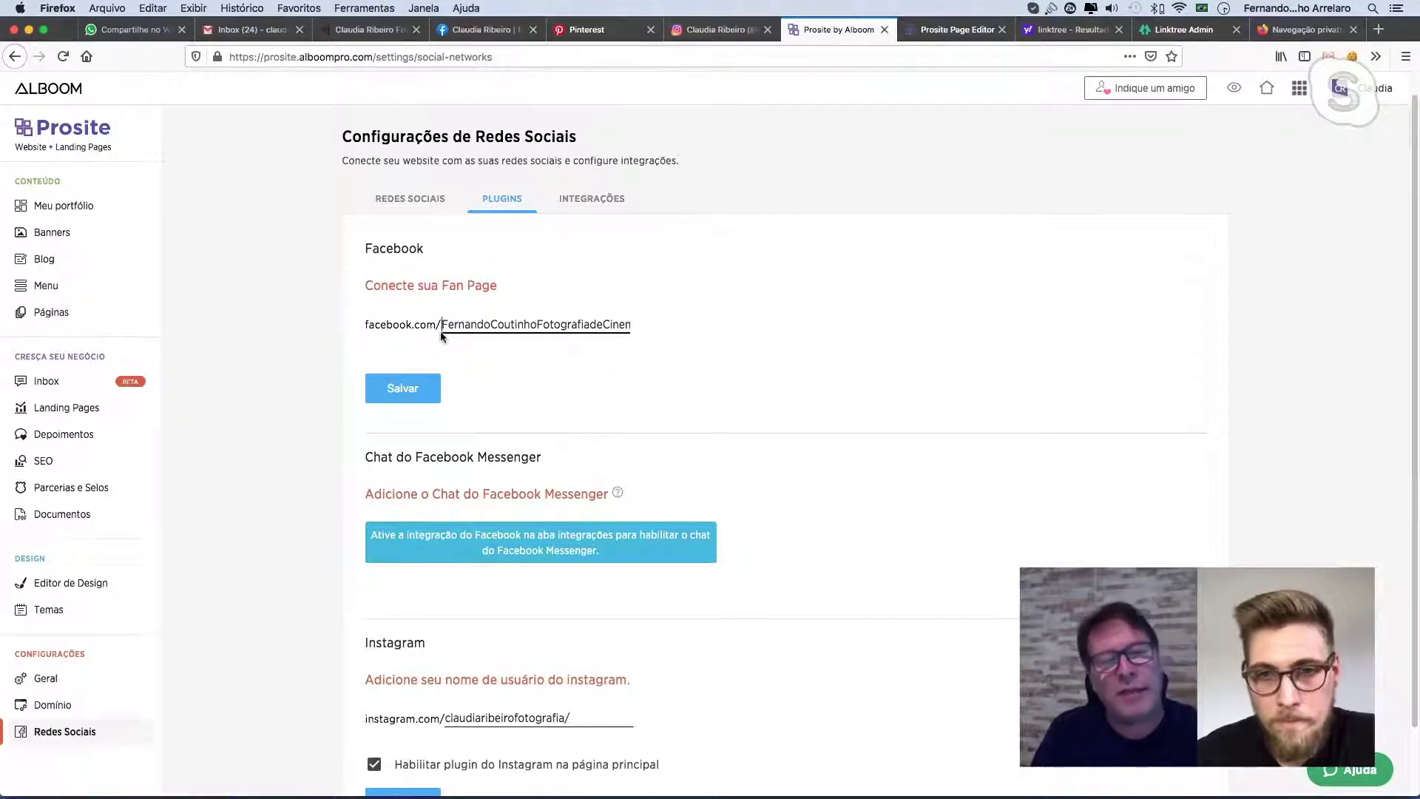
# Check the end of the Fan Page link by adding and removing trial slashes, and clear the whole link.
pyautogui.moveTo(465, 326); pyautogui.dragTo(649, 328)
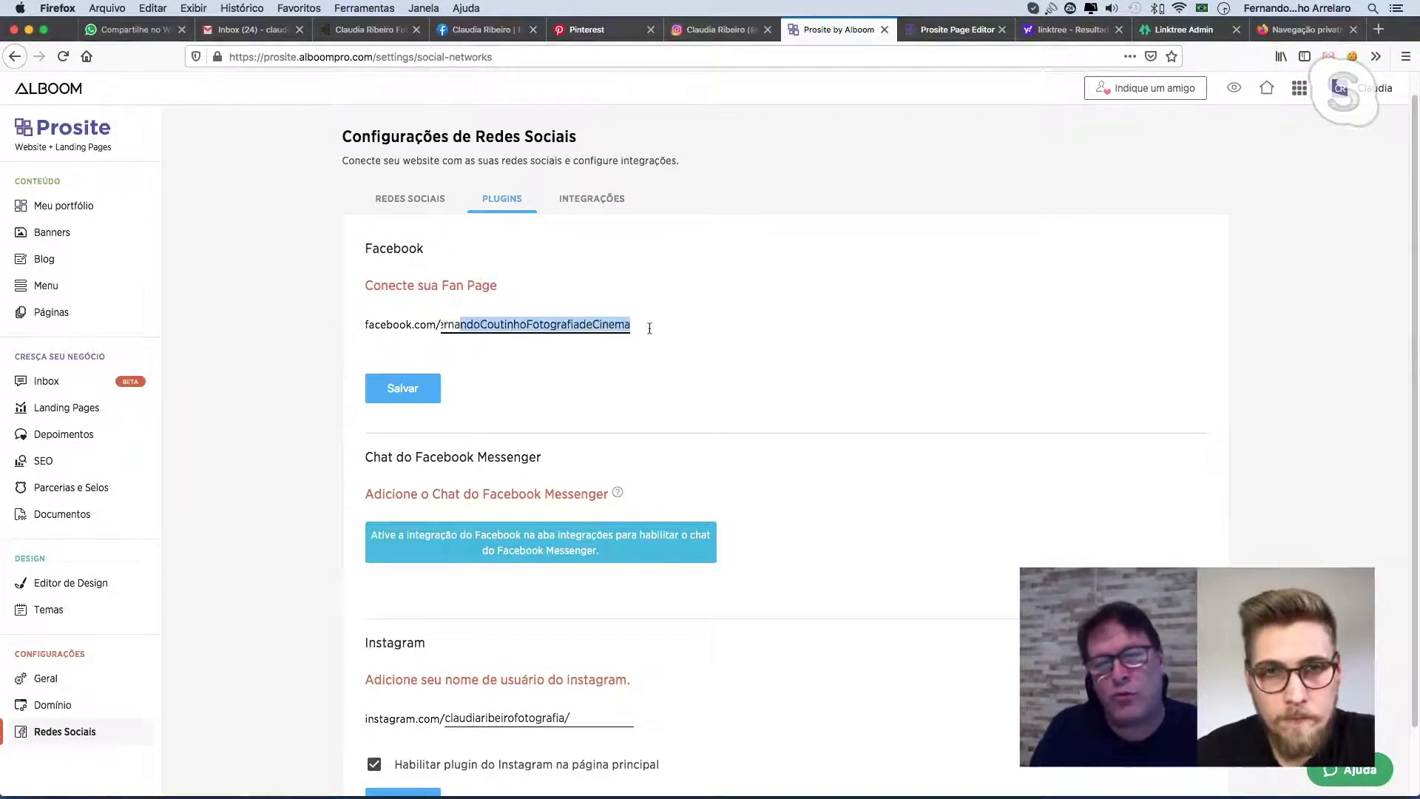
pyautogui.click(634, 324)
pyautogui.write('/////')
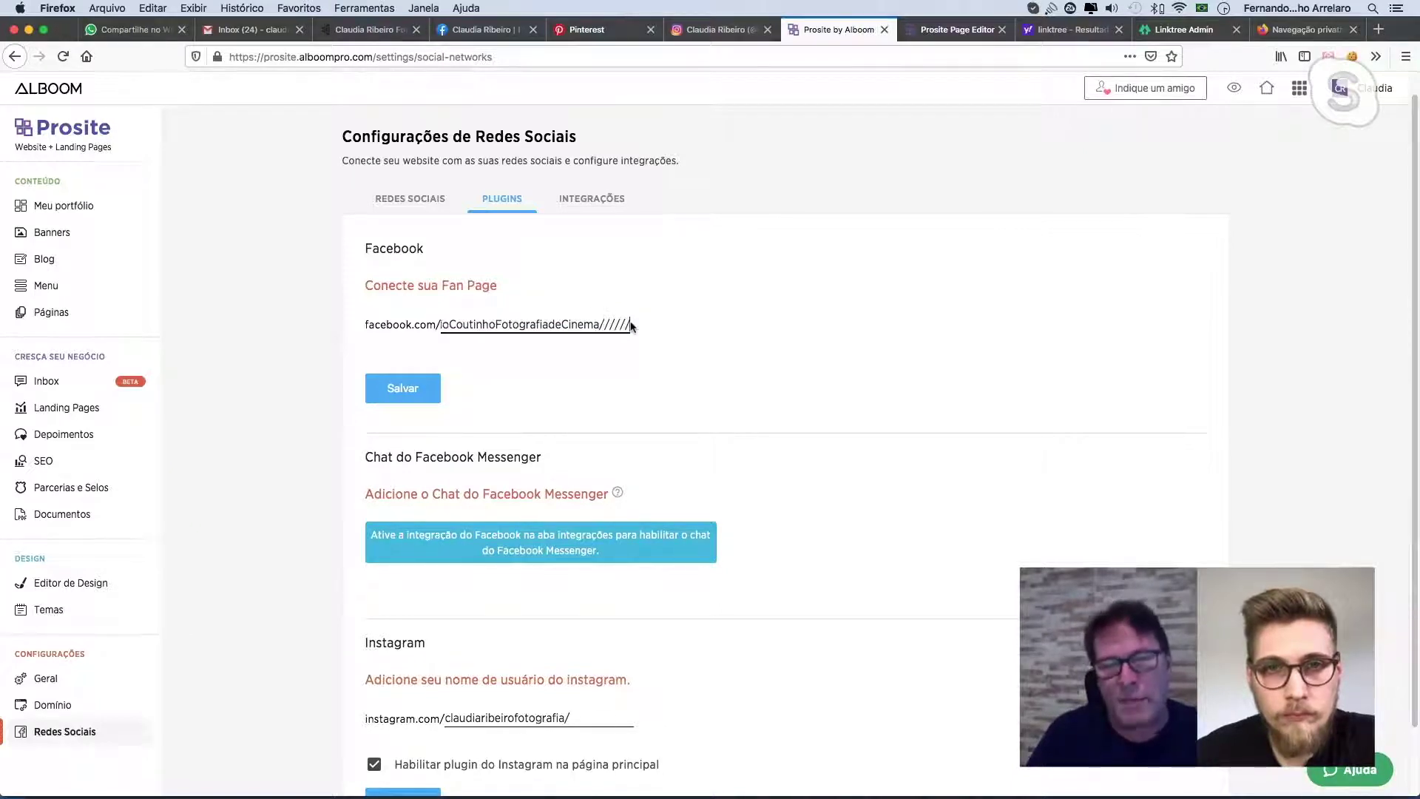
pyautogui.press('BackSpace')
pyautogui.press('BackSpace')
pyautogui.press('BackSpace')
pyautogui.press('BackSpace')
pyautogui.press('BackSpace')
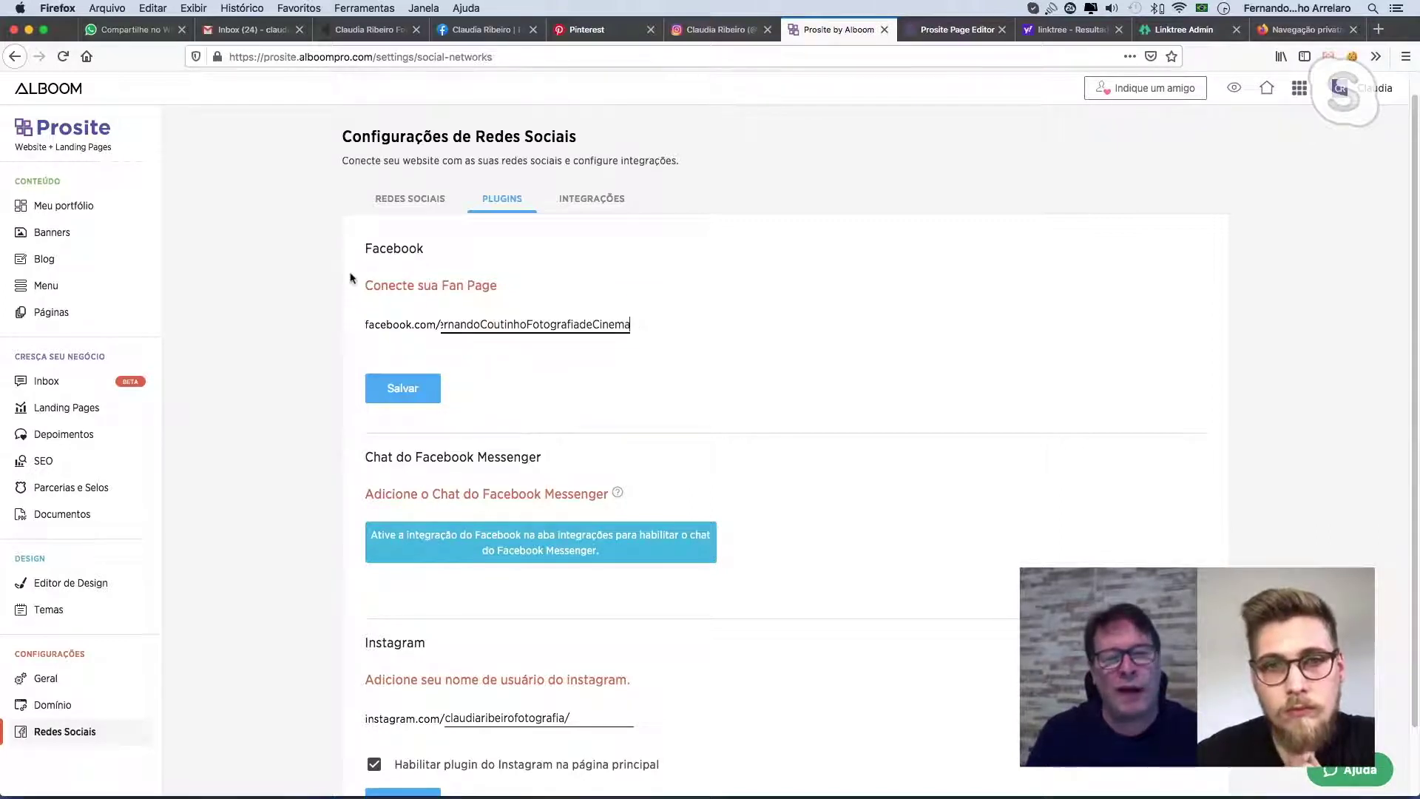
pyautogui.moveTo(630, 323); pyautogui.dragTo(435, 322)
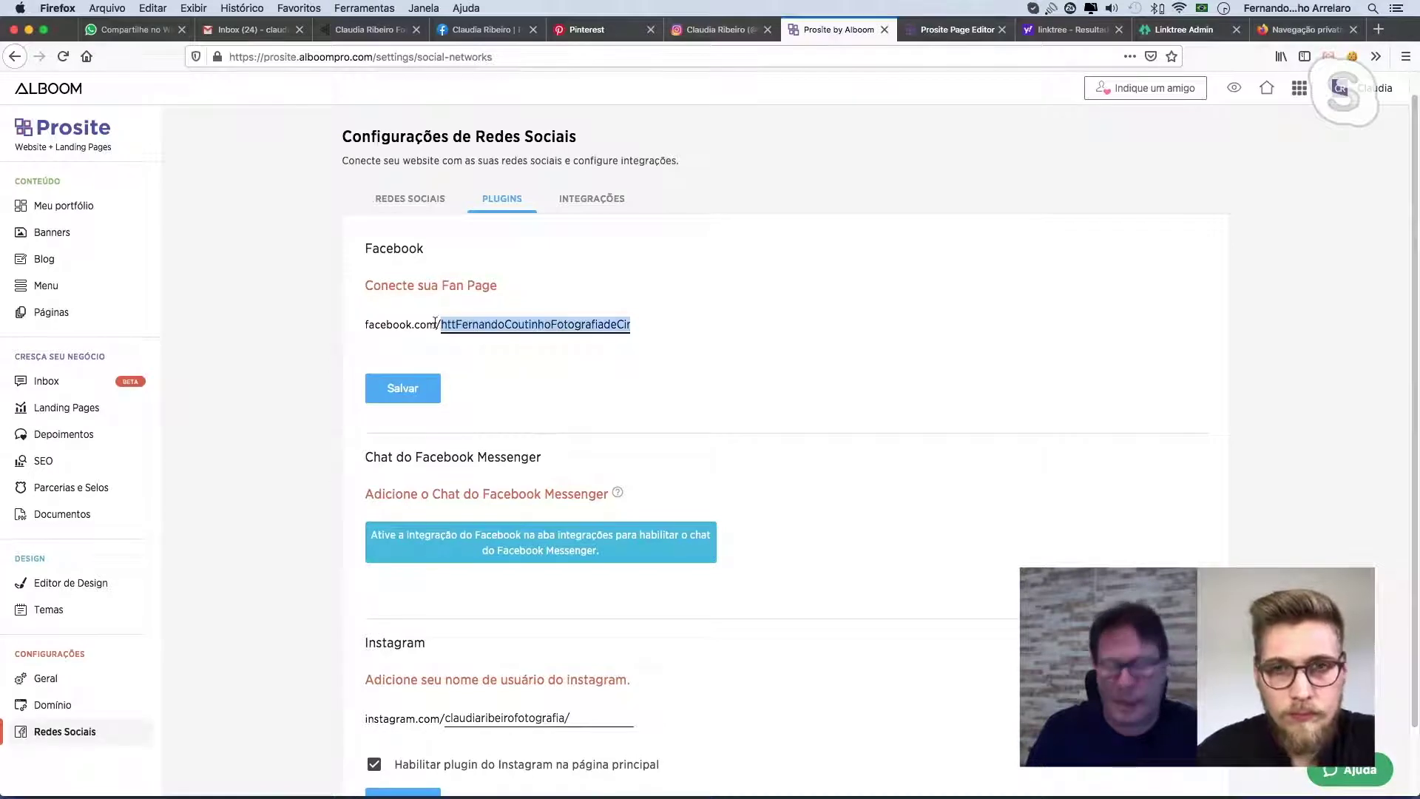
pyautogui.press('BackSpace')
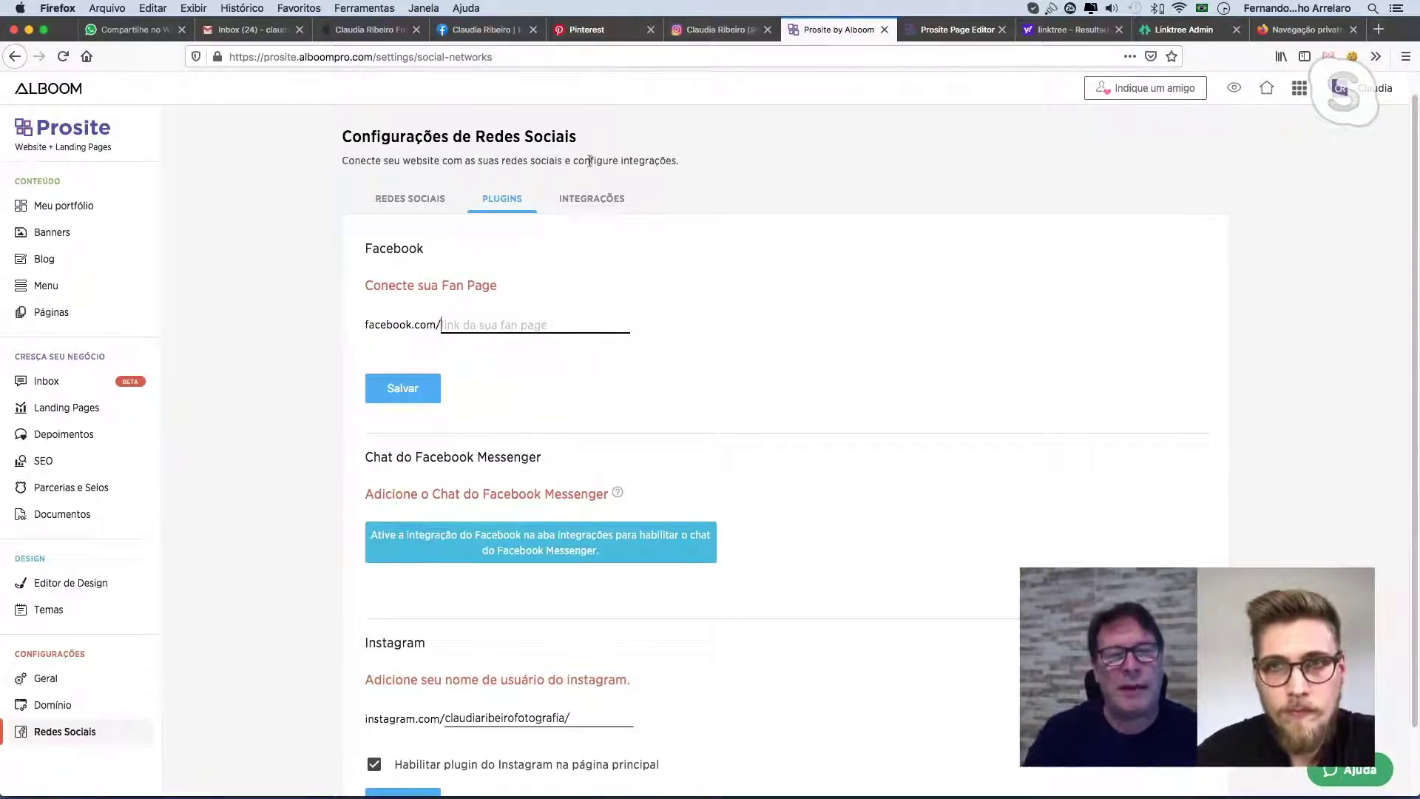
# Try to connect the website with Facebook from the social network integrations.
pyautogui.click(590, 204)
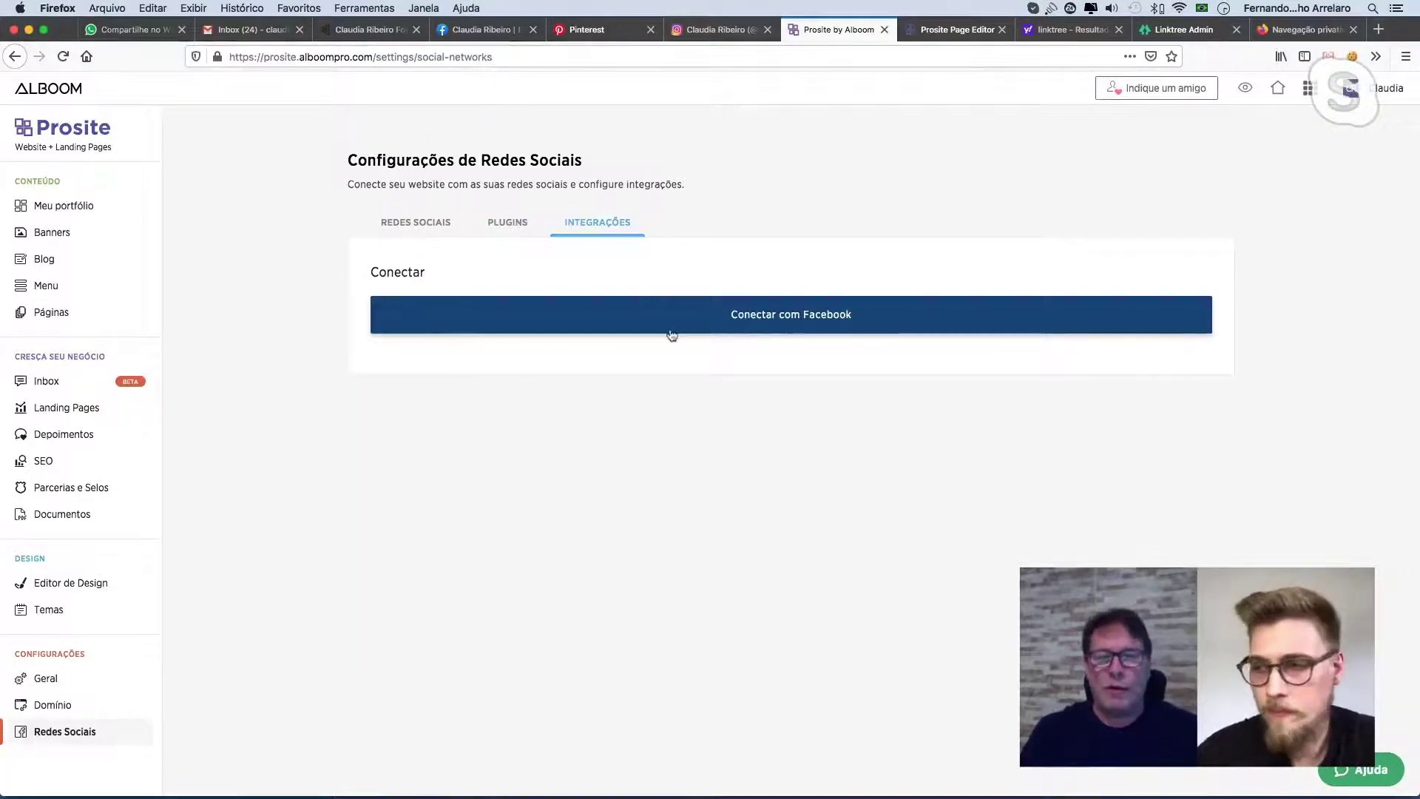
pyautogui.click(827, 322)
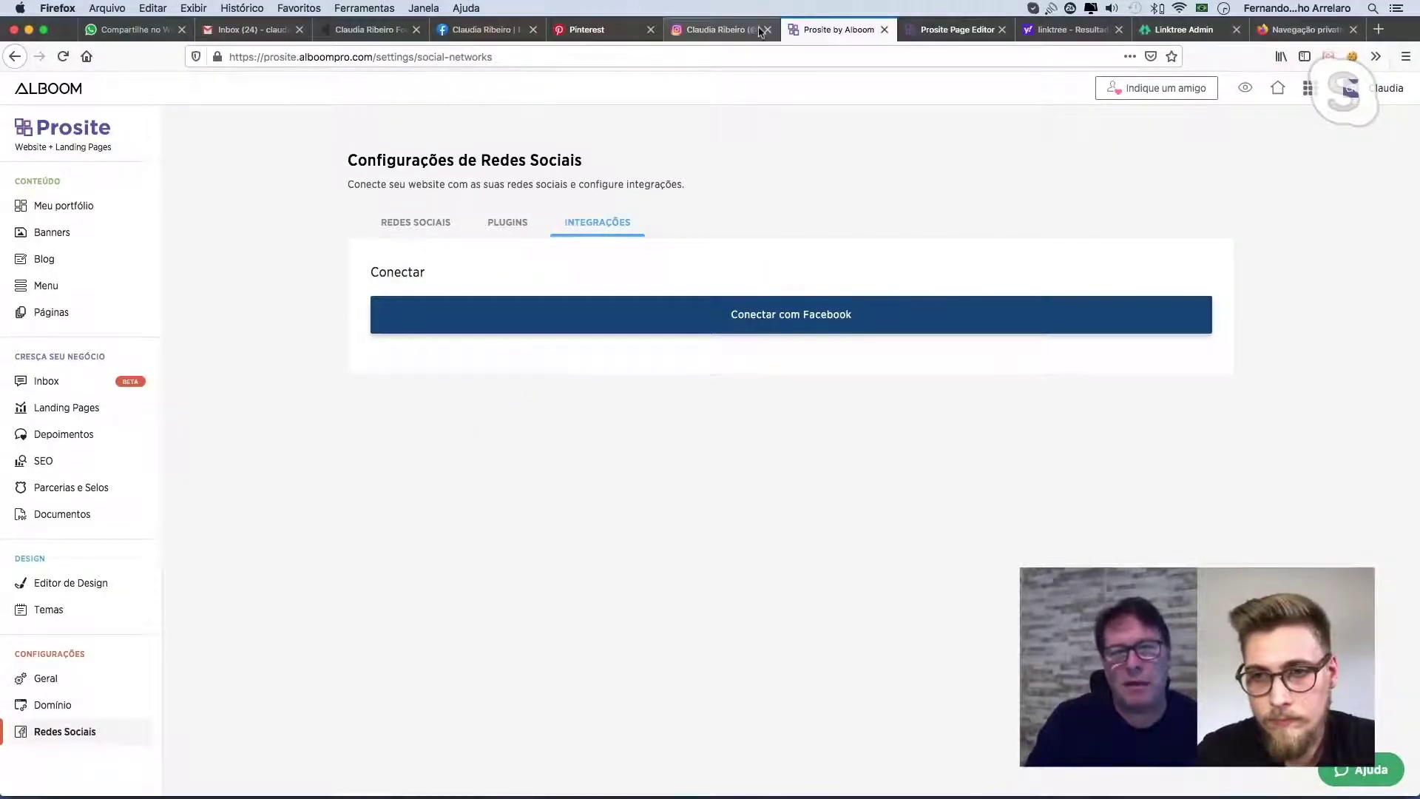
# Look up the mobile phone option in the Facebook profile's contact information and return to the profile.
pyautogui.click(488, 30)
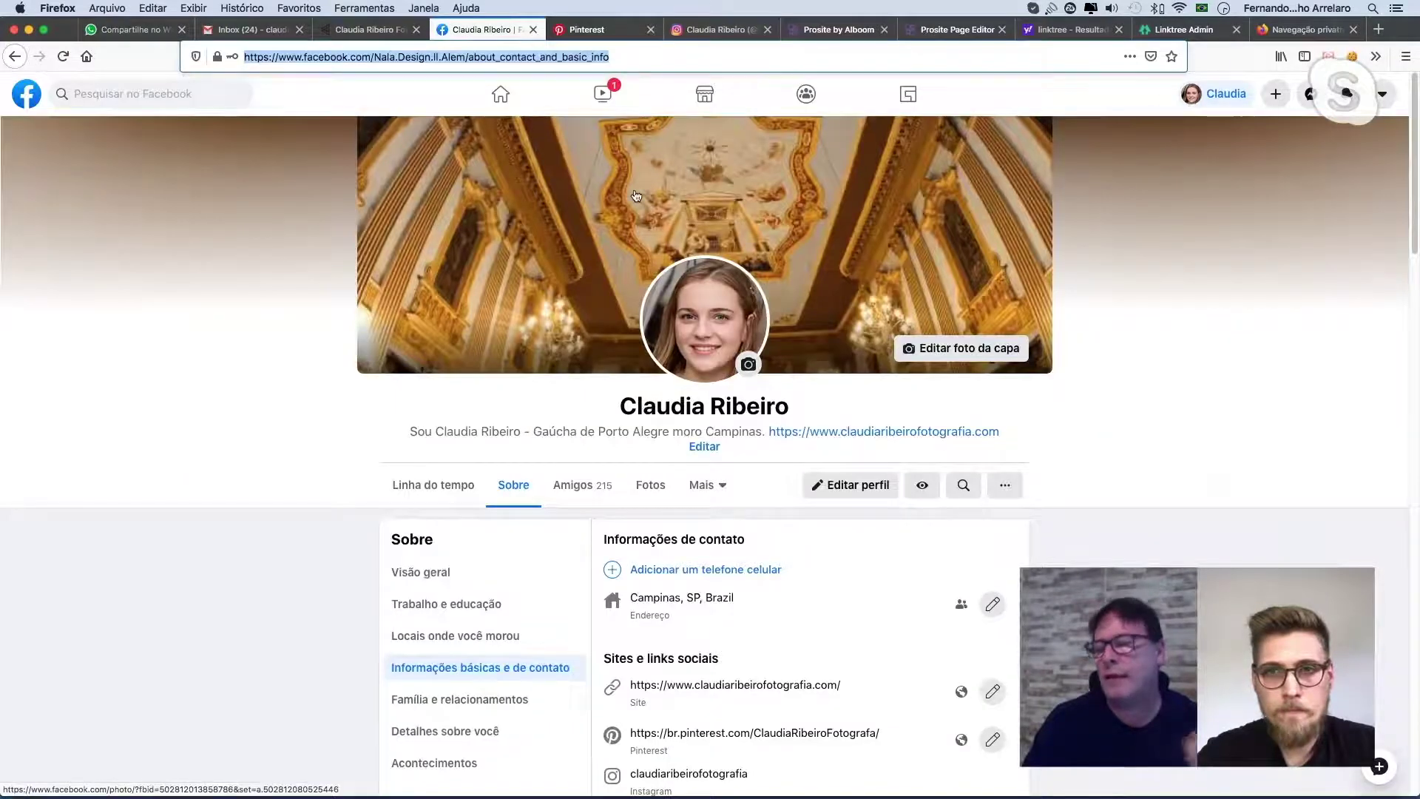
pyautogui.scroll(-3, 624, 157)
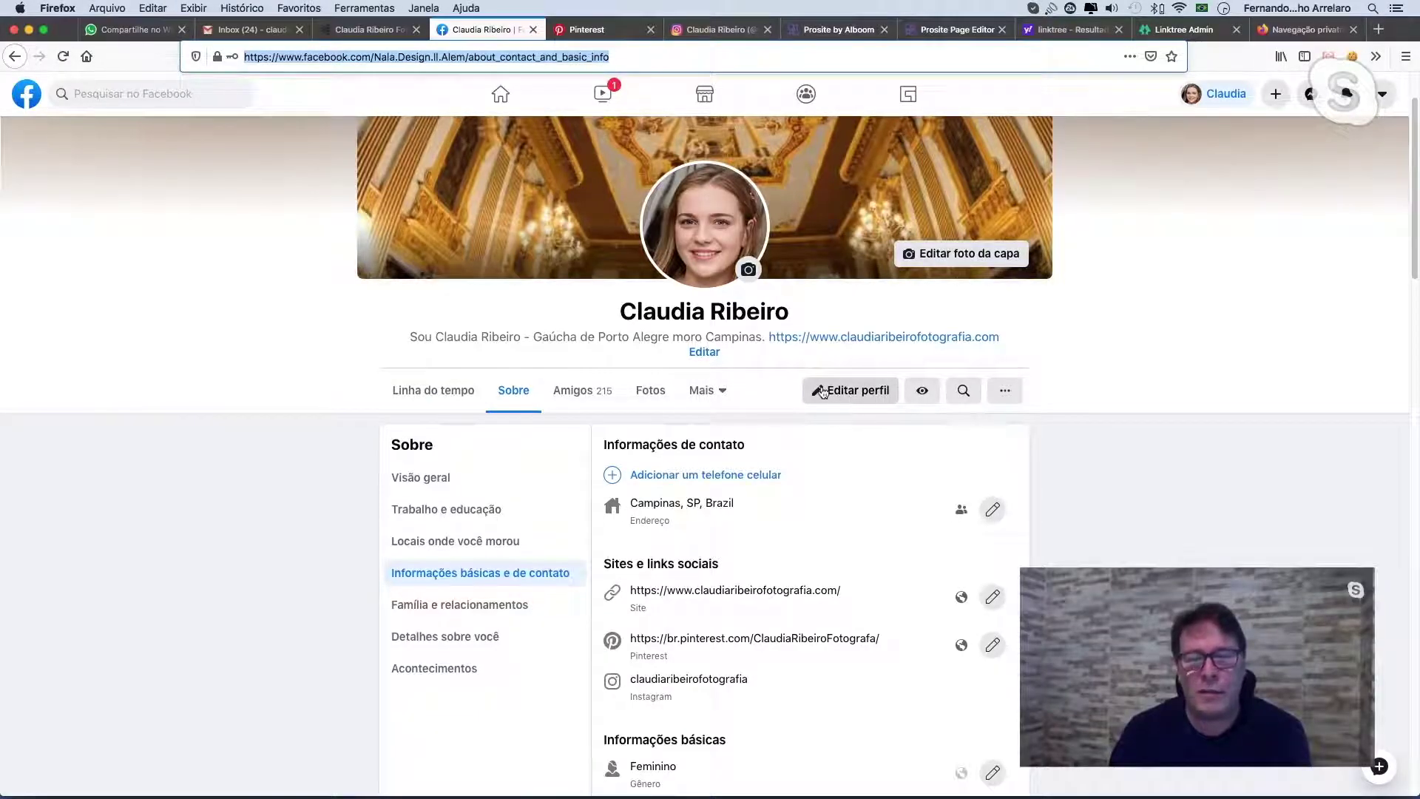
pyautogui.scroll(-3, 878, 481)
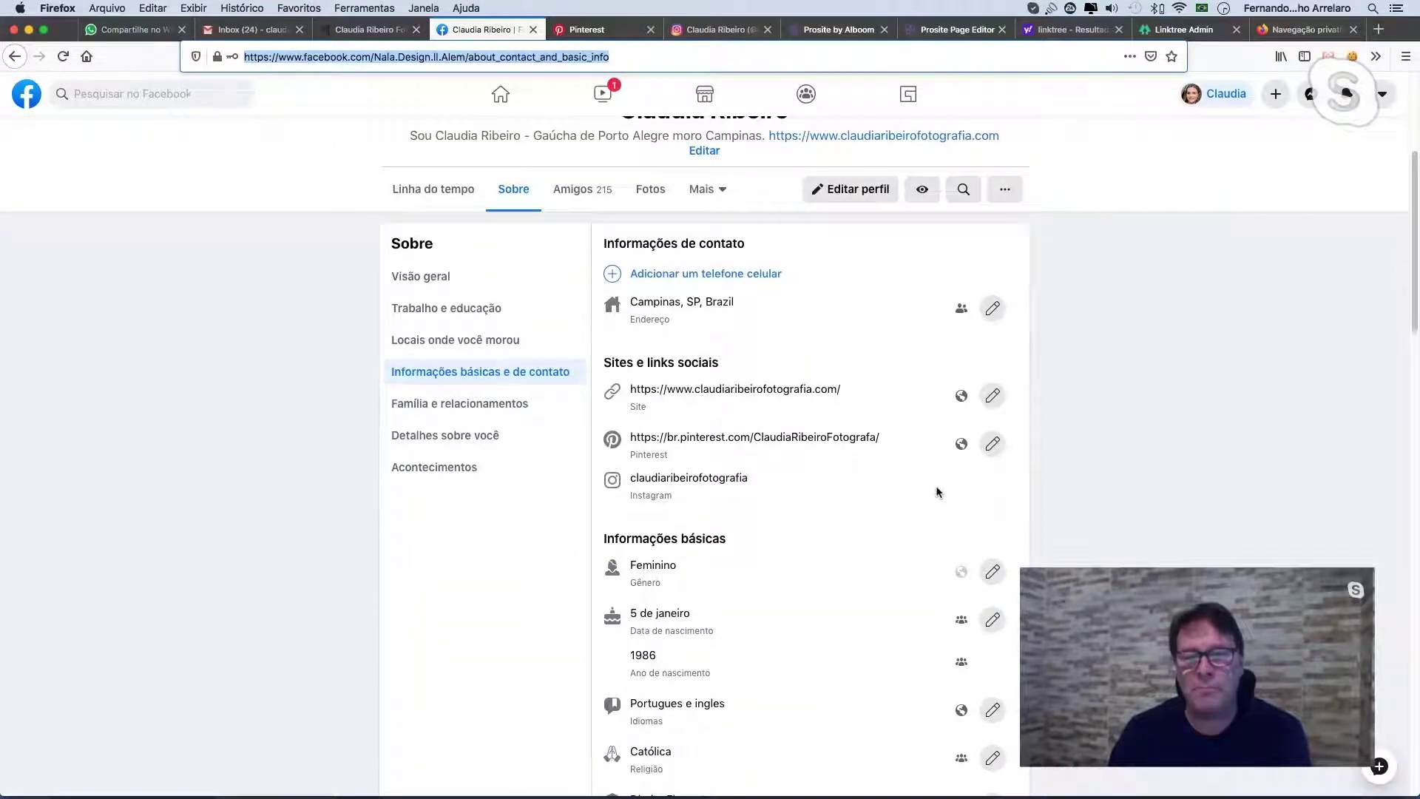
pyautogui.click(724, 275)
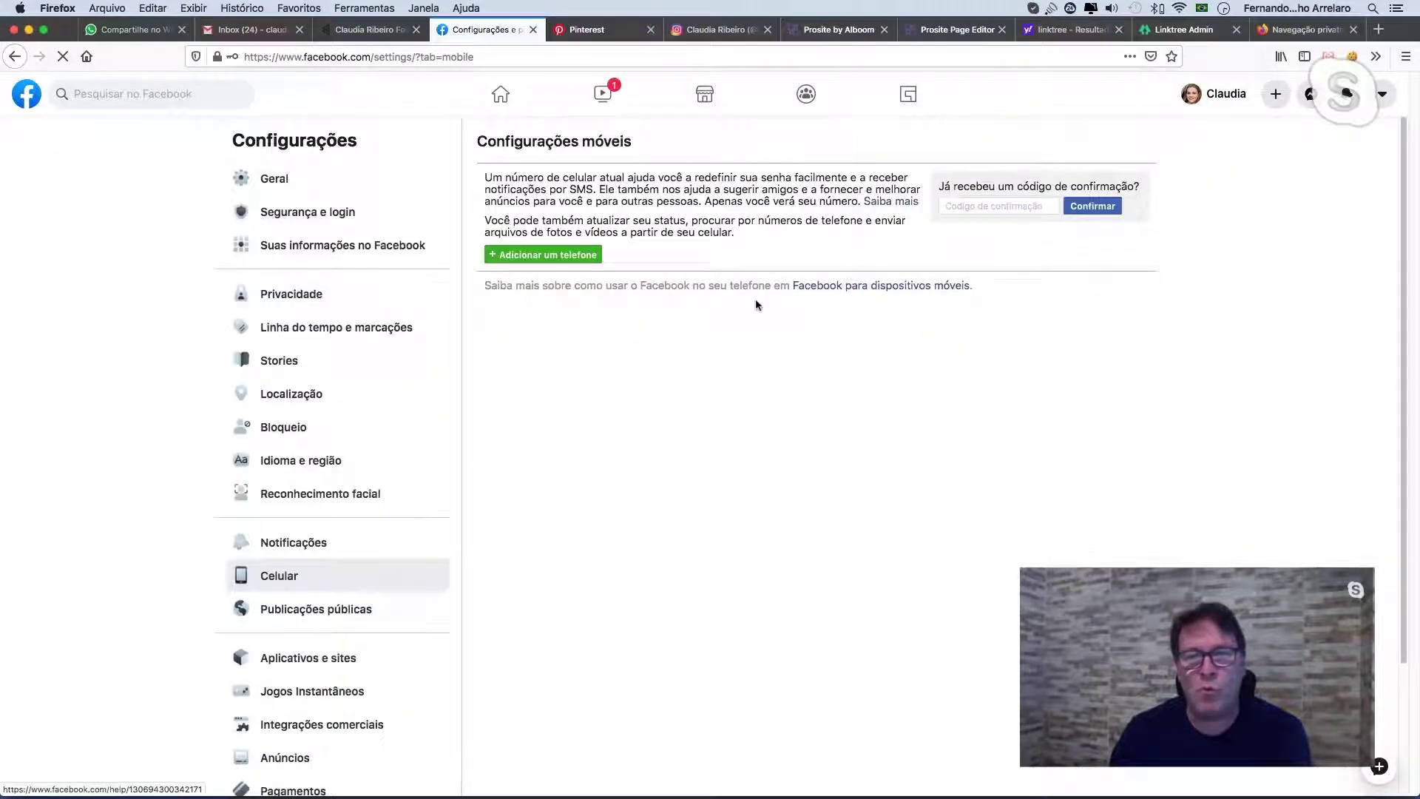
pyautogui.click(14, 56)
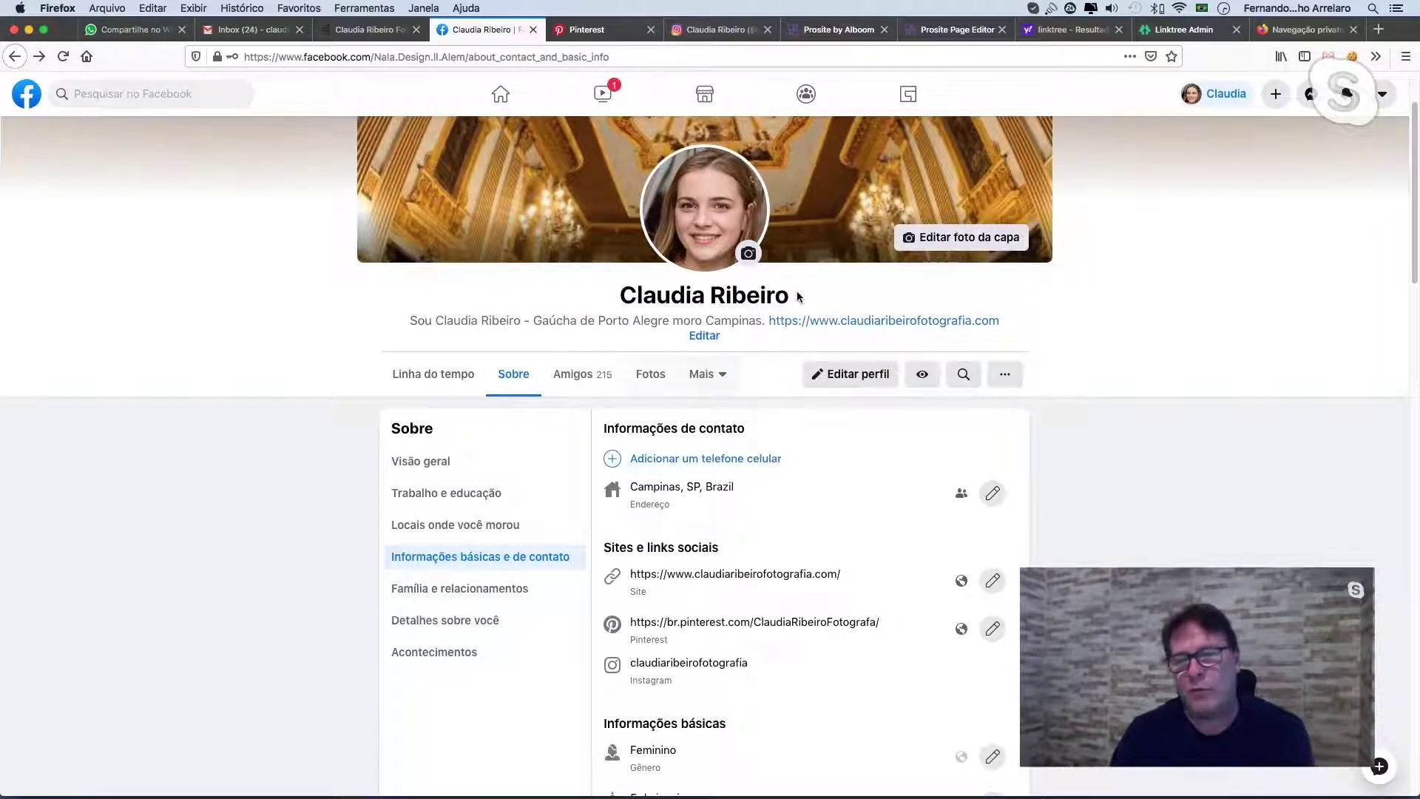
# Open the profile's address entry for editing, review its fields, and show and dismiss the recent Facebook searches.
pyautogui.scroll(-2, 842, 466)
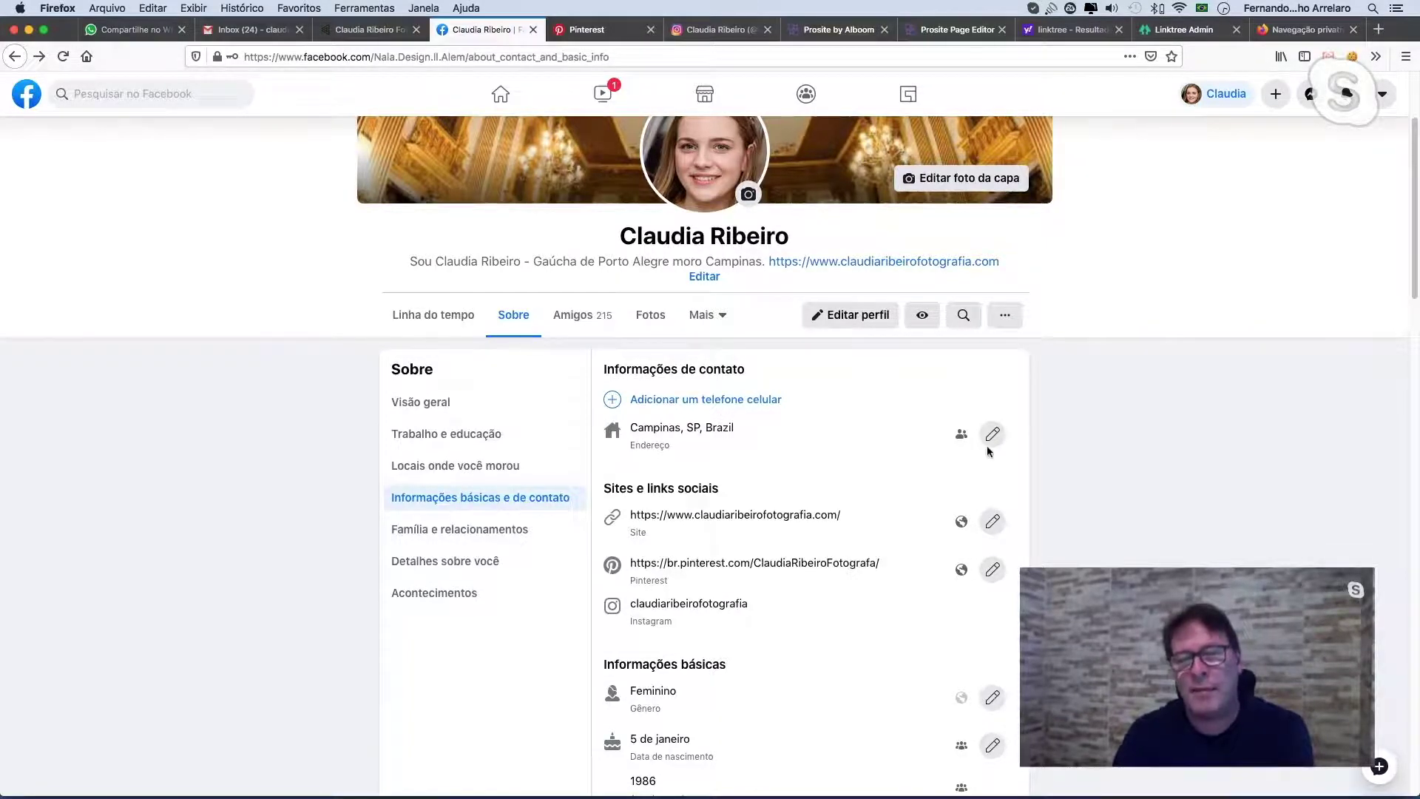
pyautogui.scroll(-2, 892, 433)
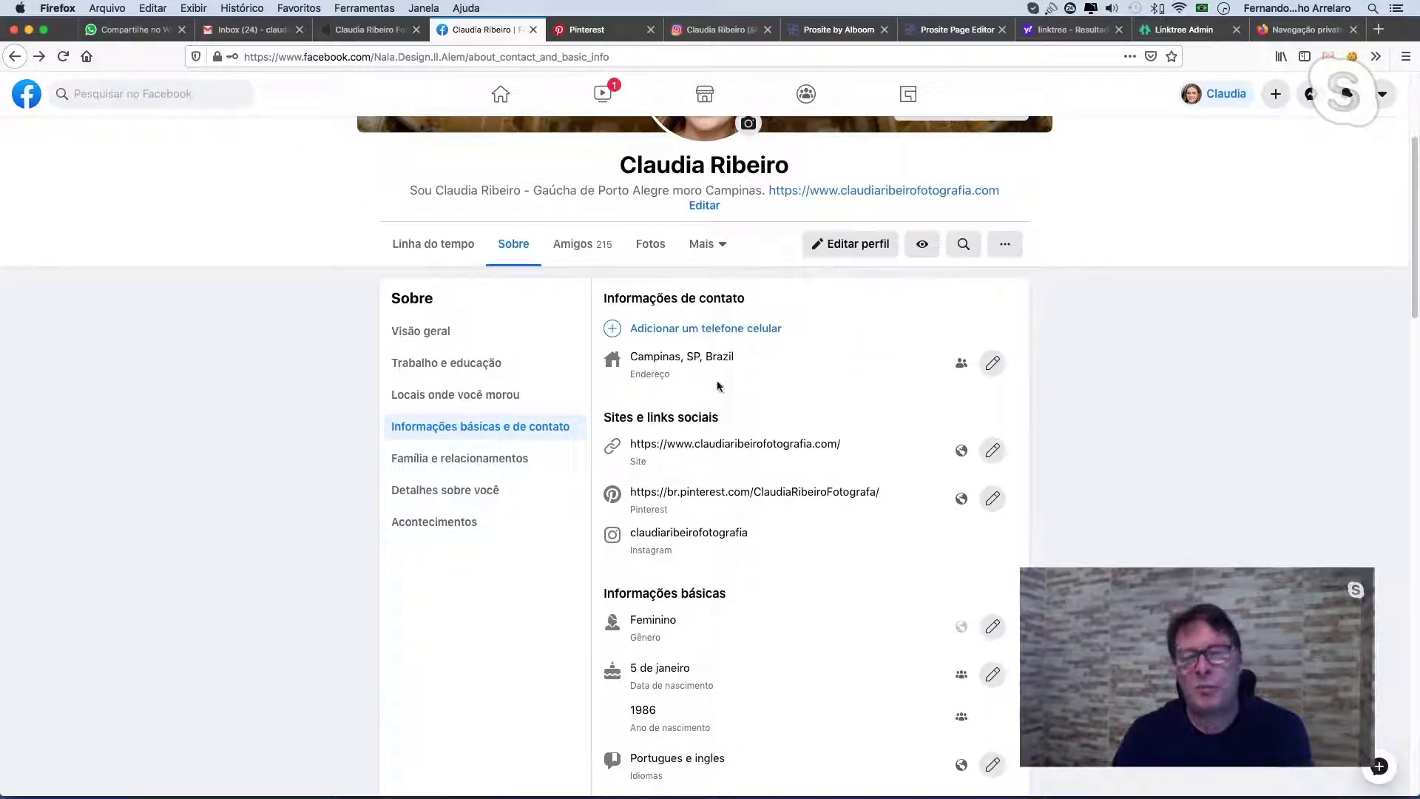
pyautogui.click(991, 362)
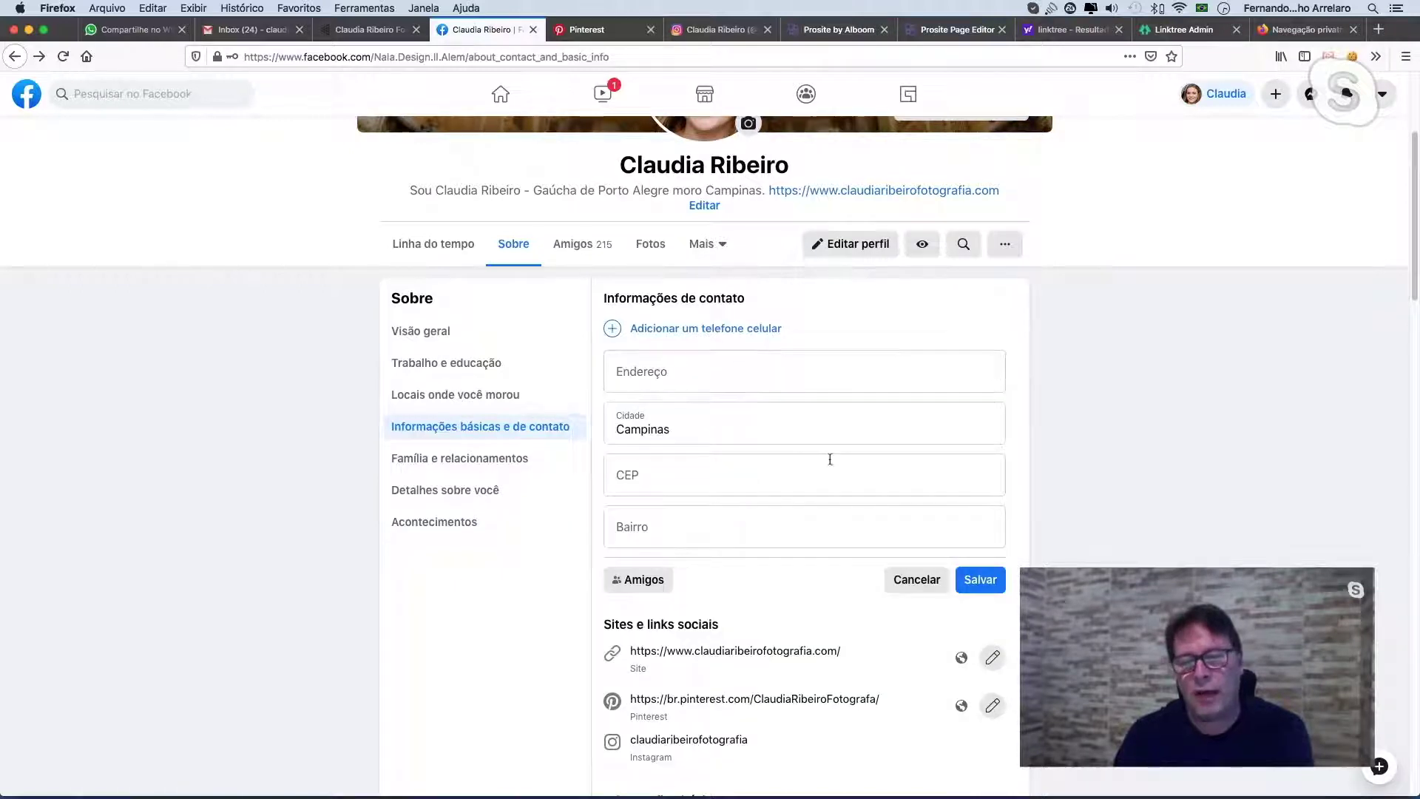
pyautogui.scroll(-2, 792, 548)
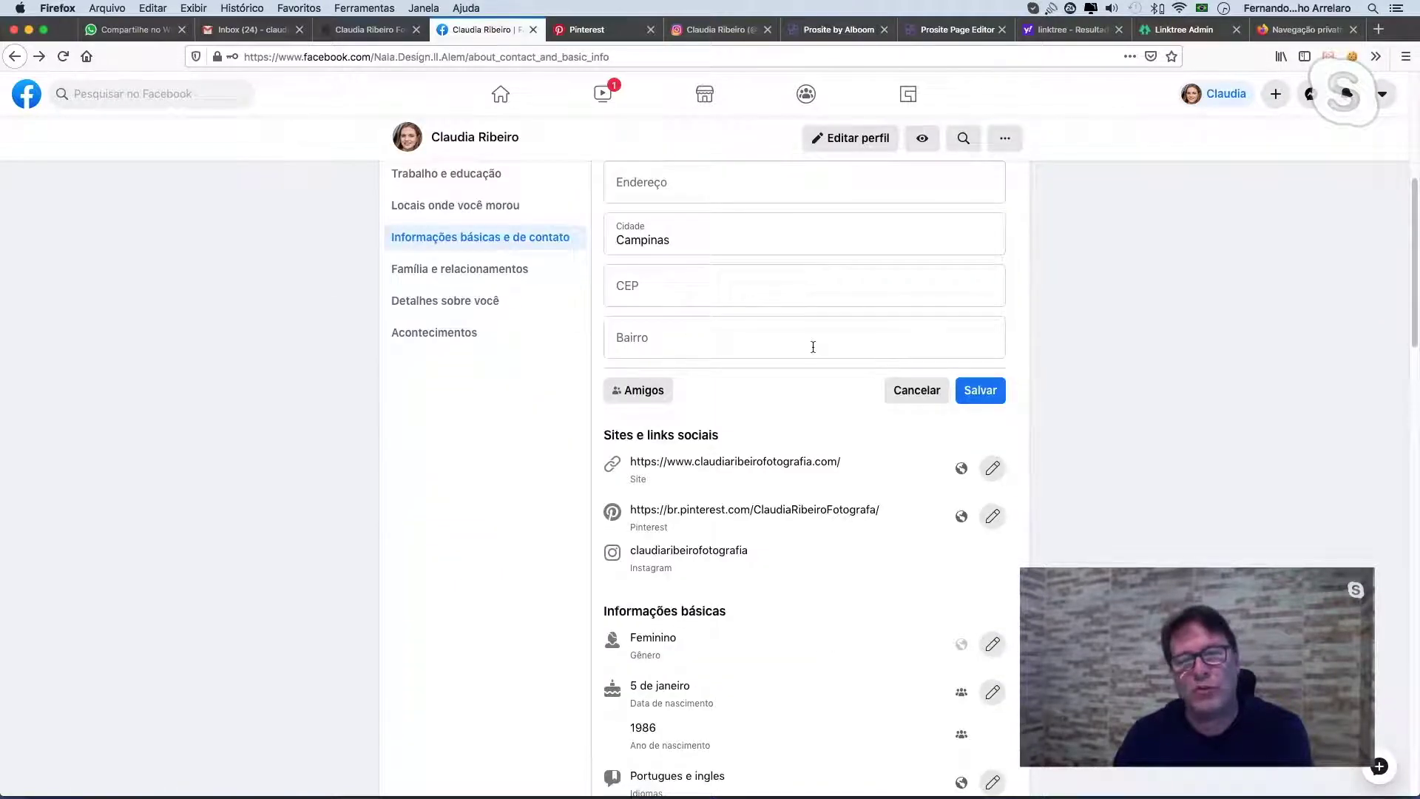
pyautogui.scroll(1, 756, 367)
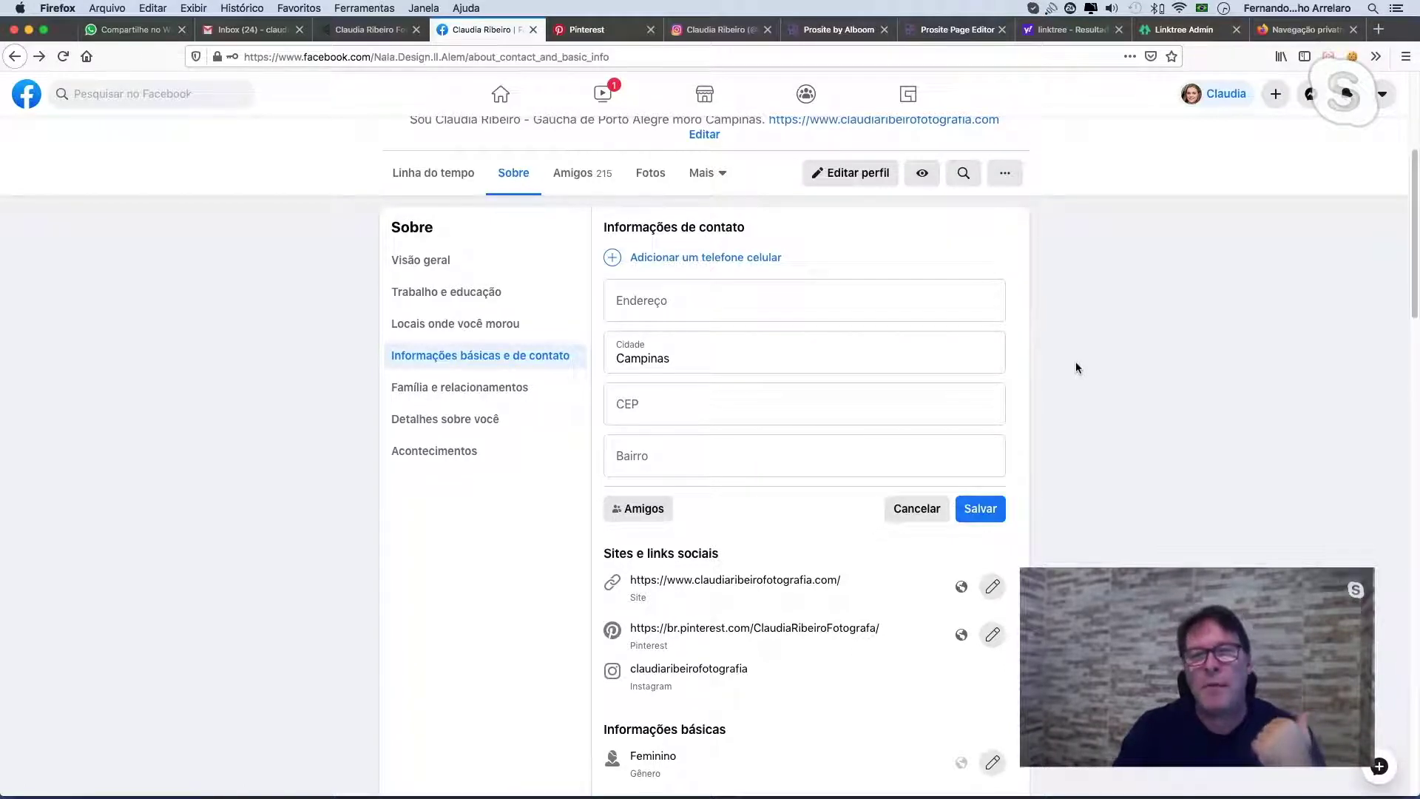
pyautogui.click(163, 94)
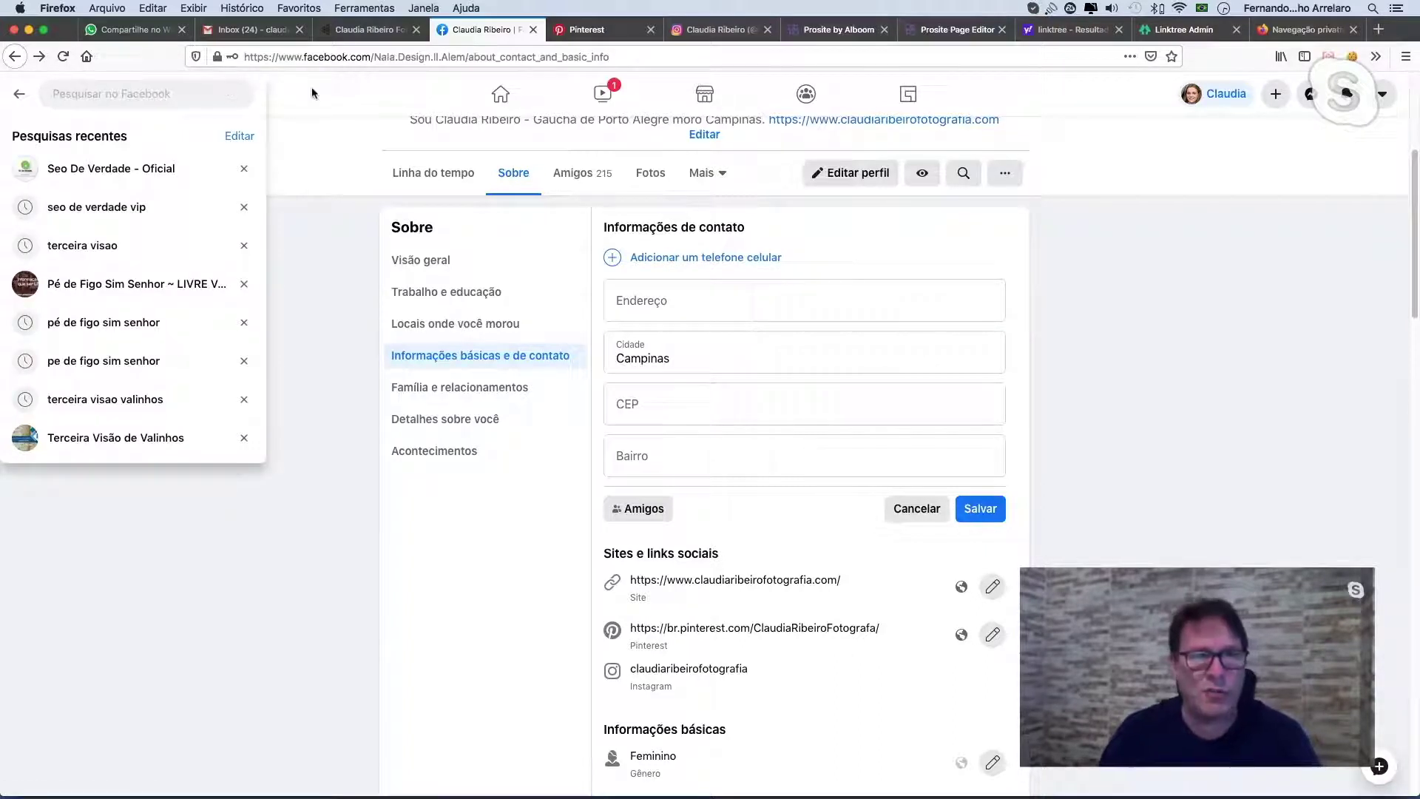
pyautogui.click(278, 191)
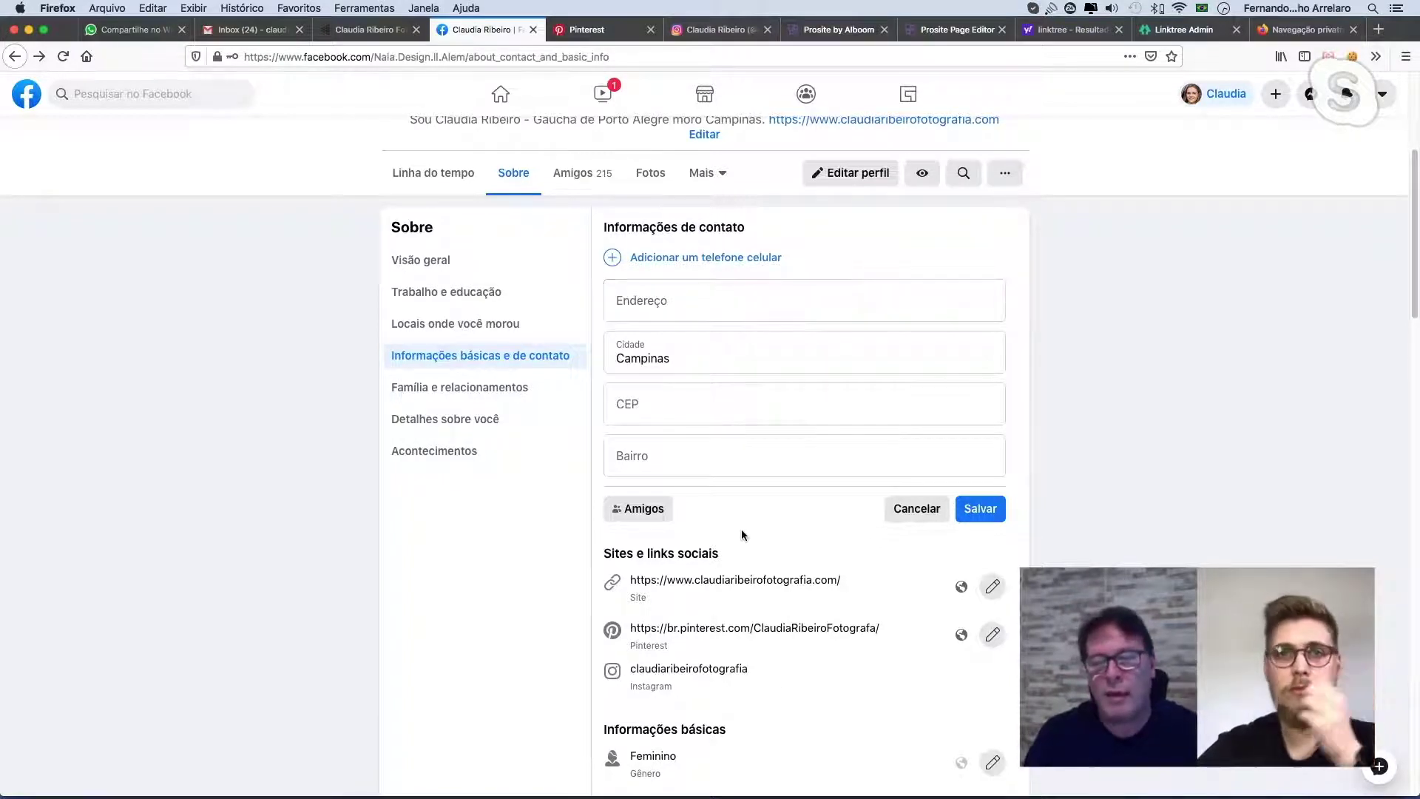
# Open the profile's social links for editing and examine the networks available for the Instagram link.
pyautogui.scroll(-3, 856, 469)
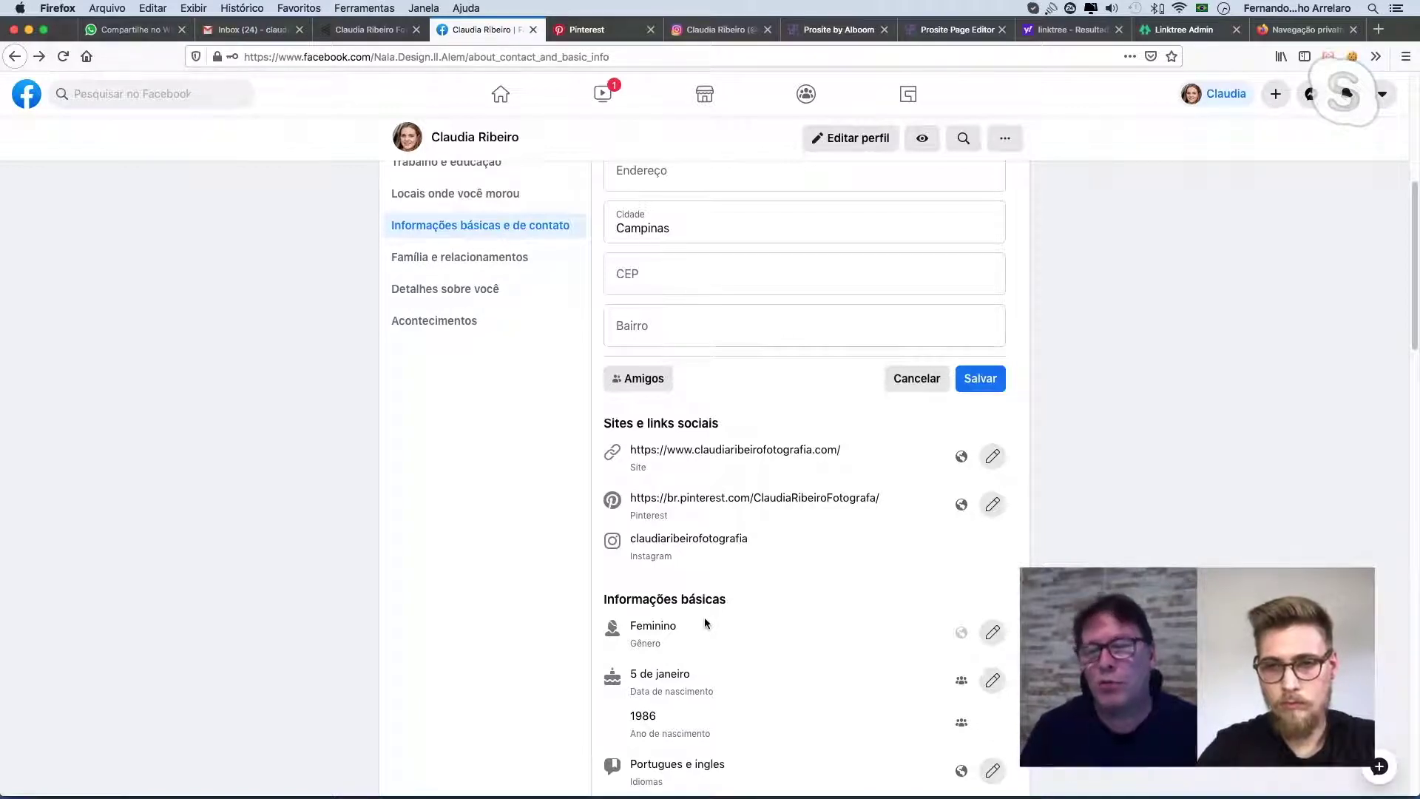
pyautogui.click(991, 503)
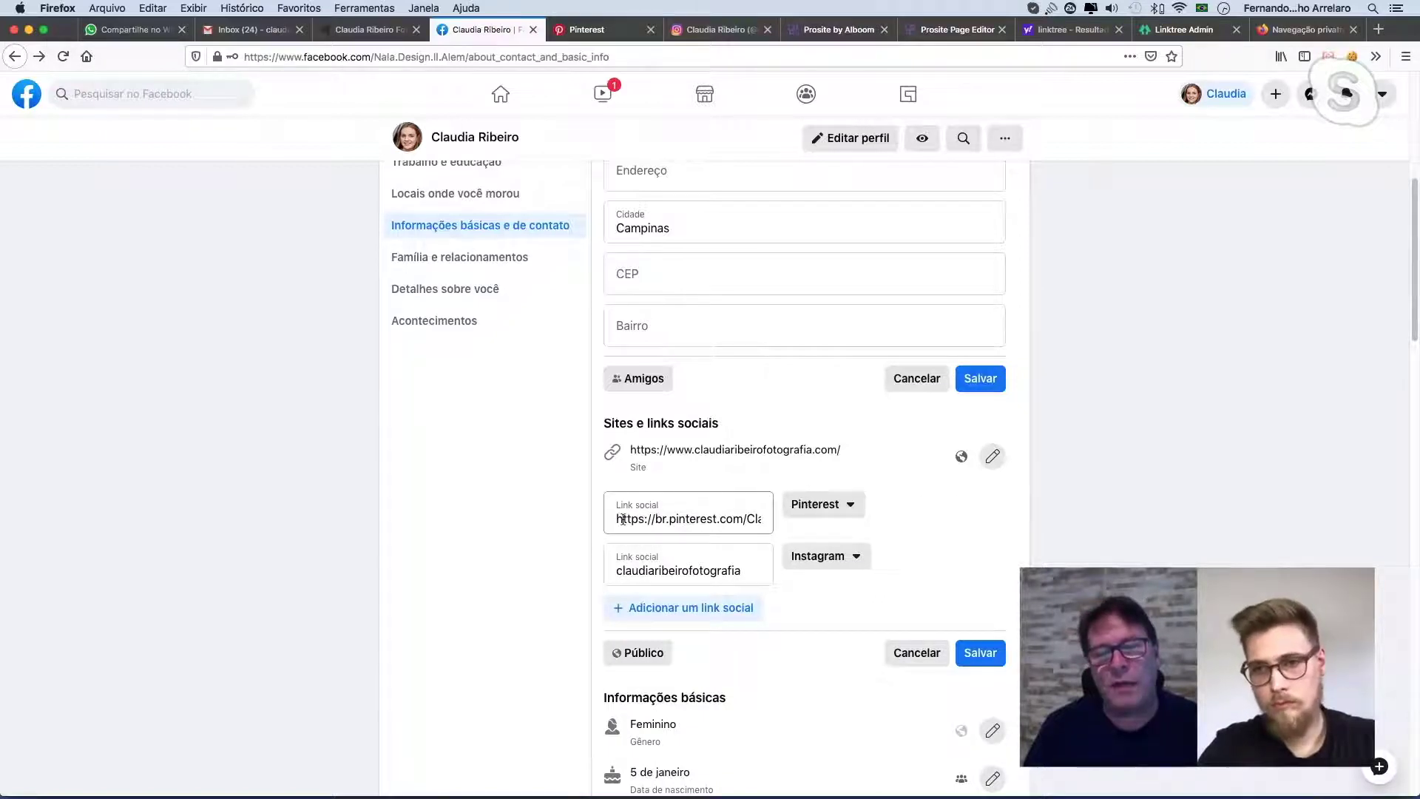
pyautogui.click(848, 560)
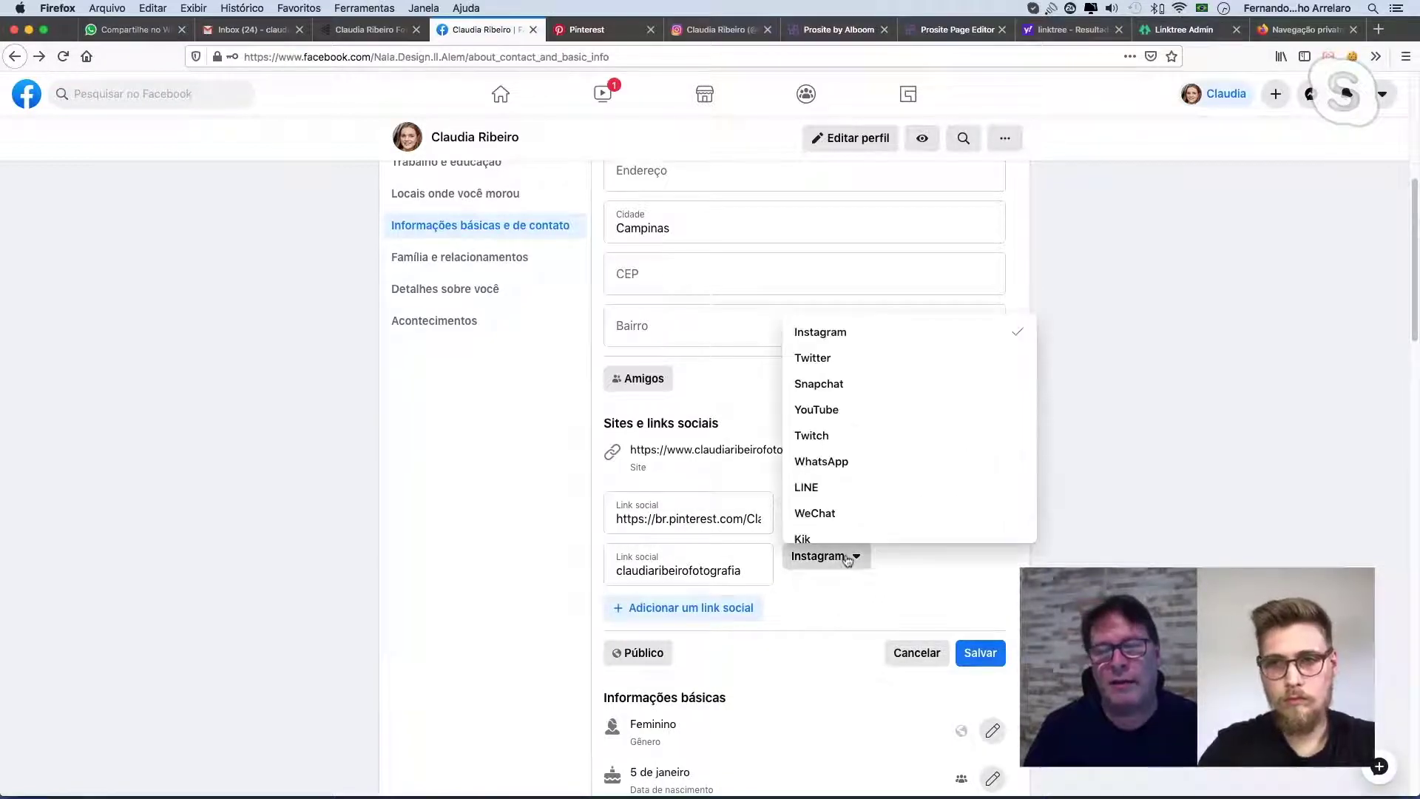
pyautogui.click(889, 554)
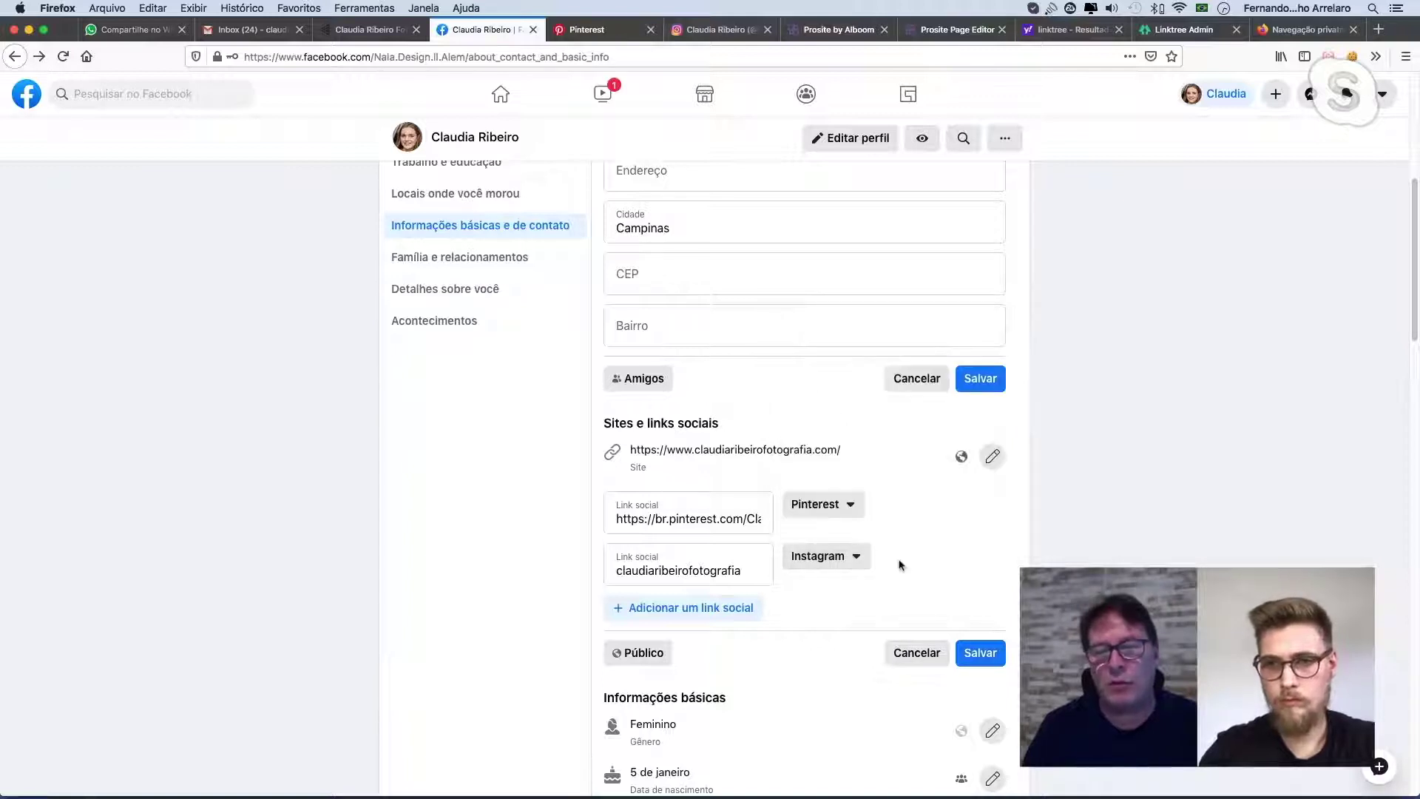
pyautogui.click(858, 556)
pyautogui.scroll(-2, 851, 491)
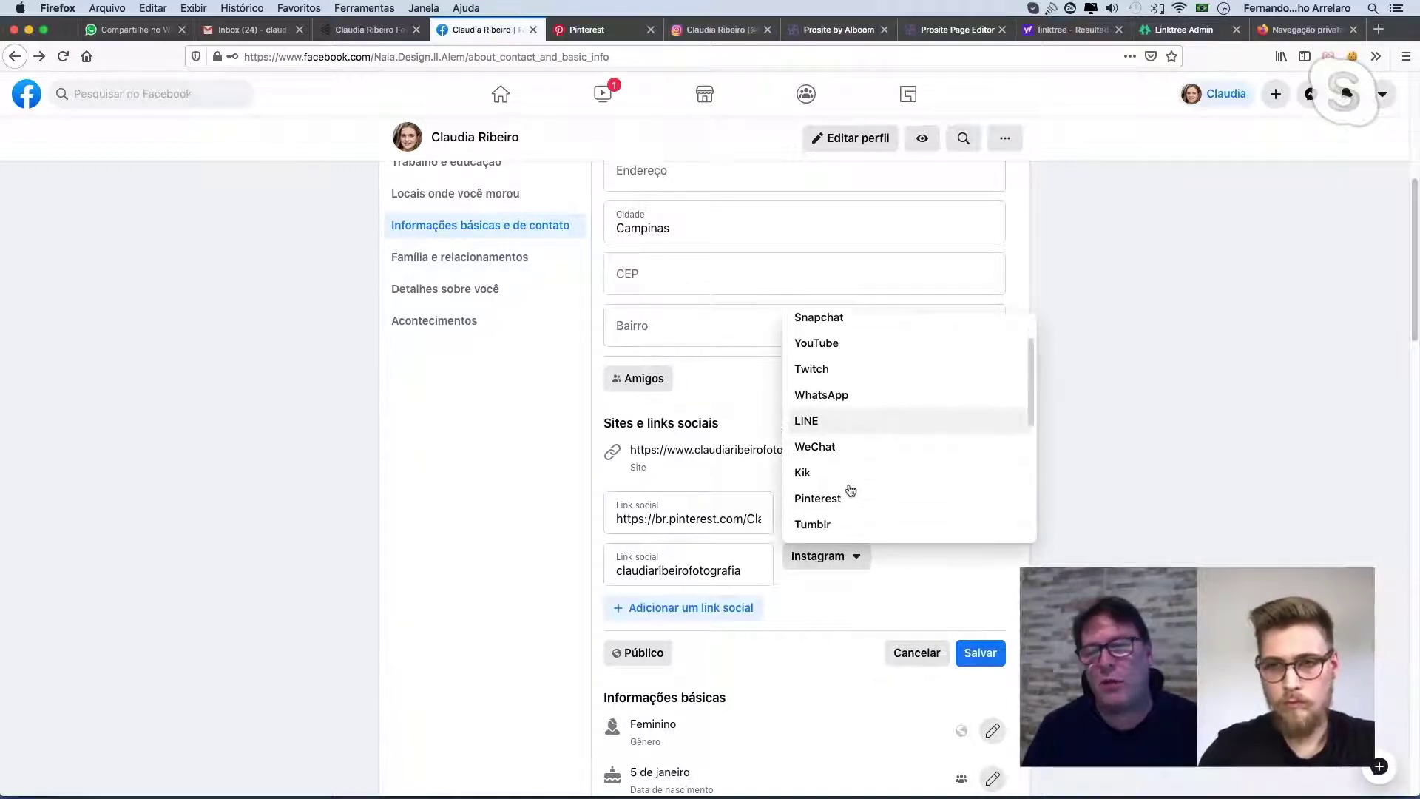
pyautogui.scroll(-8, 850, 491)
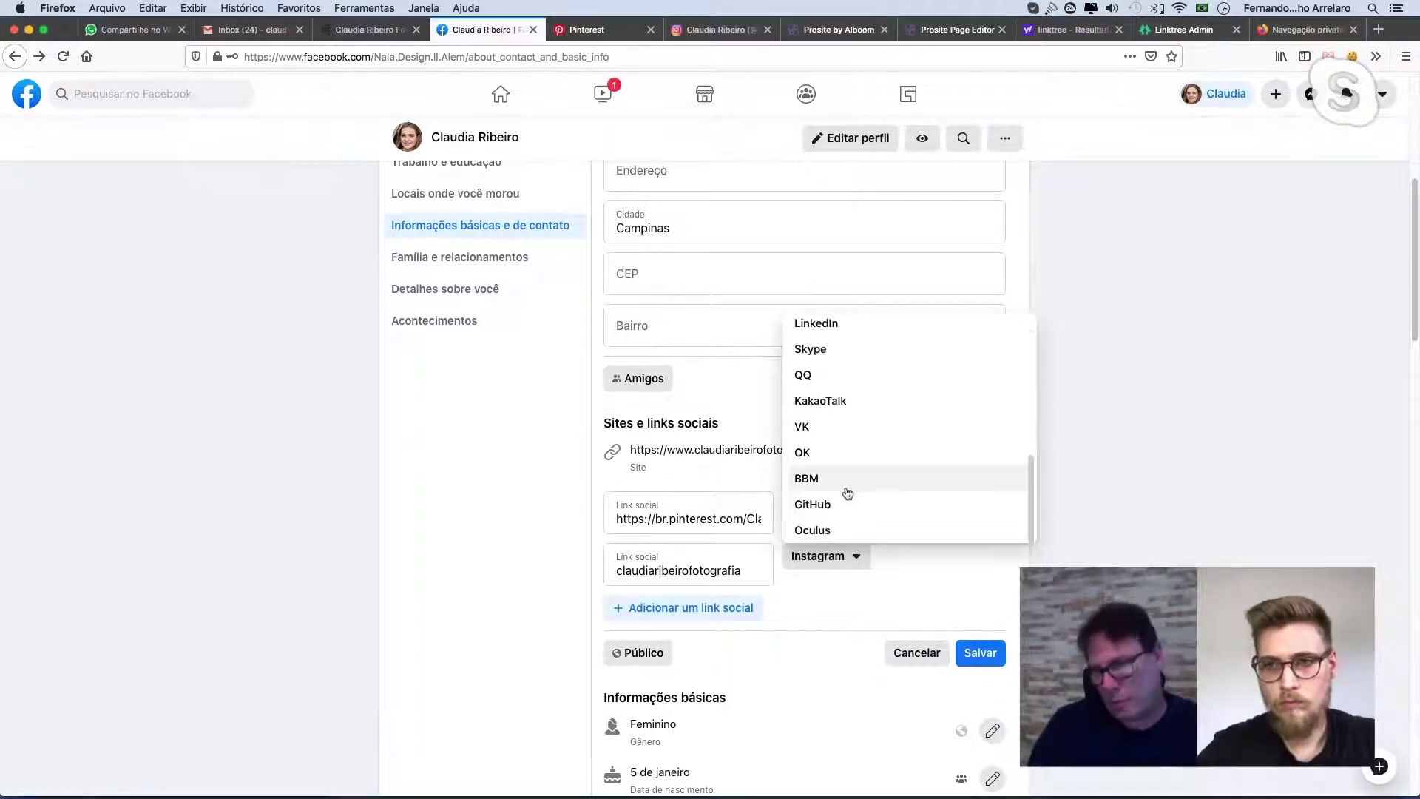
pyautogui.scroll(10, 862, 466)
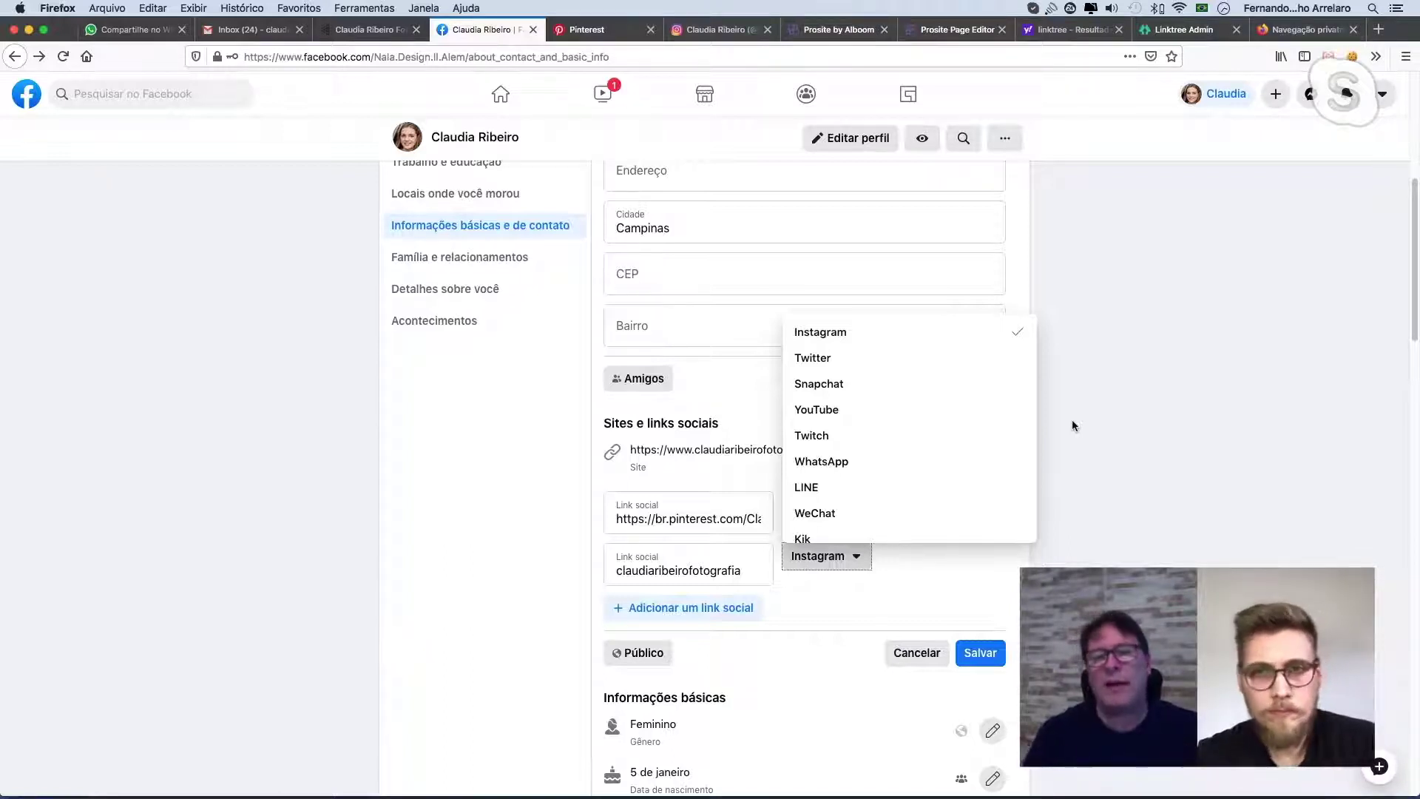
pyautogui.click(745, 379)
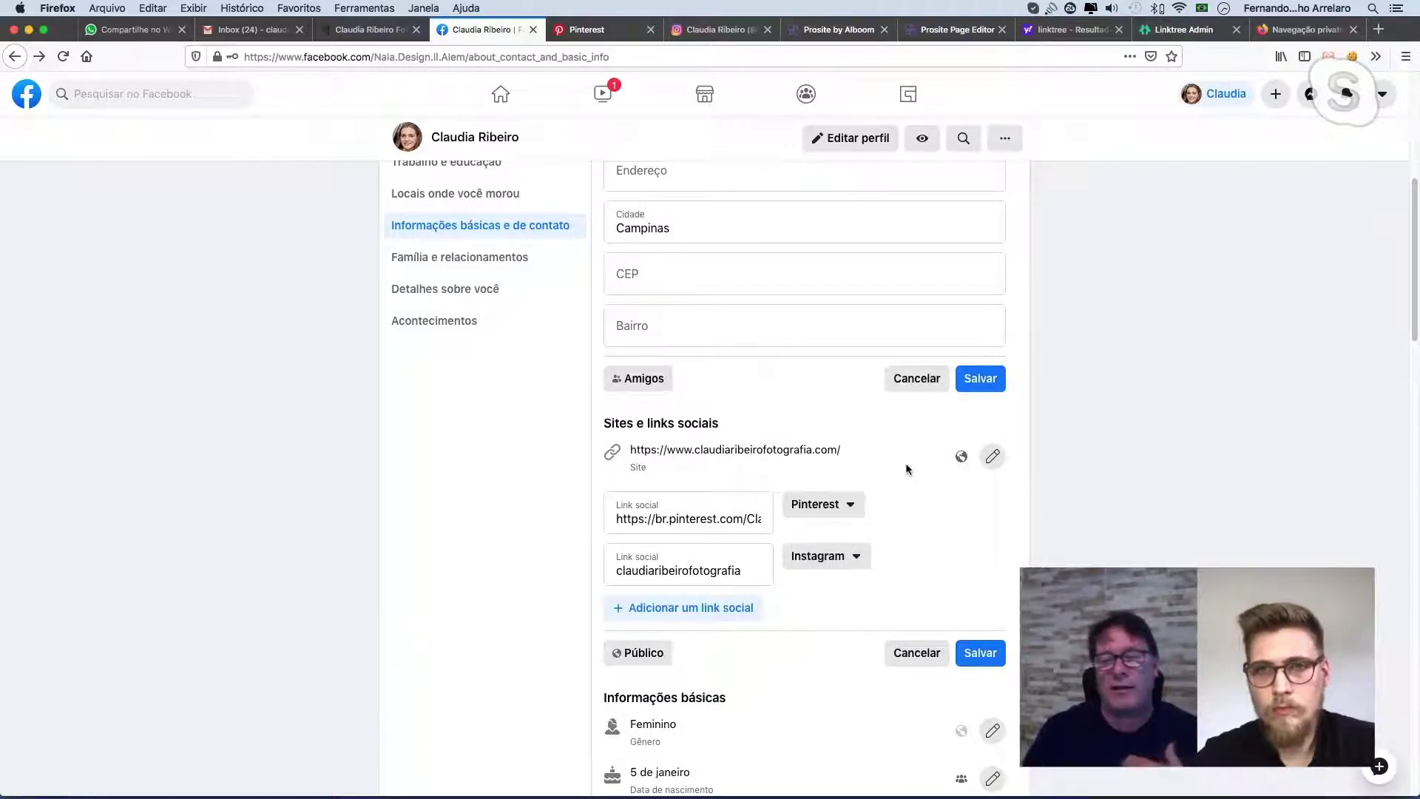
# Add another social link row to the Facebook profile and set its network to Twitter.
pyautogui.scroll(-5, 900, 457)
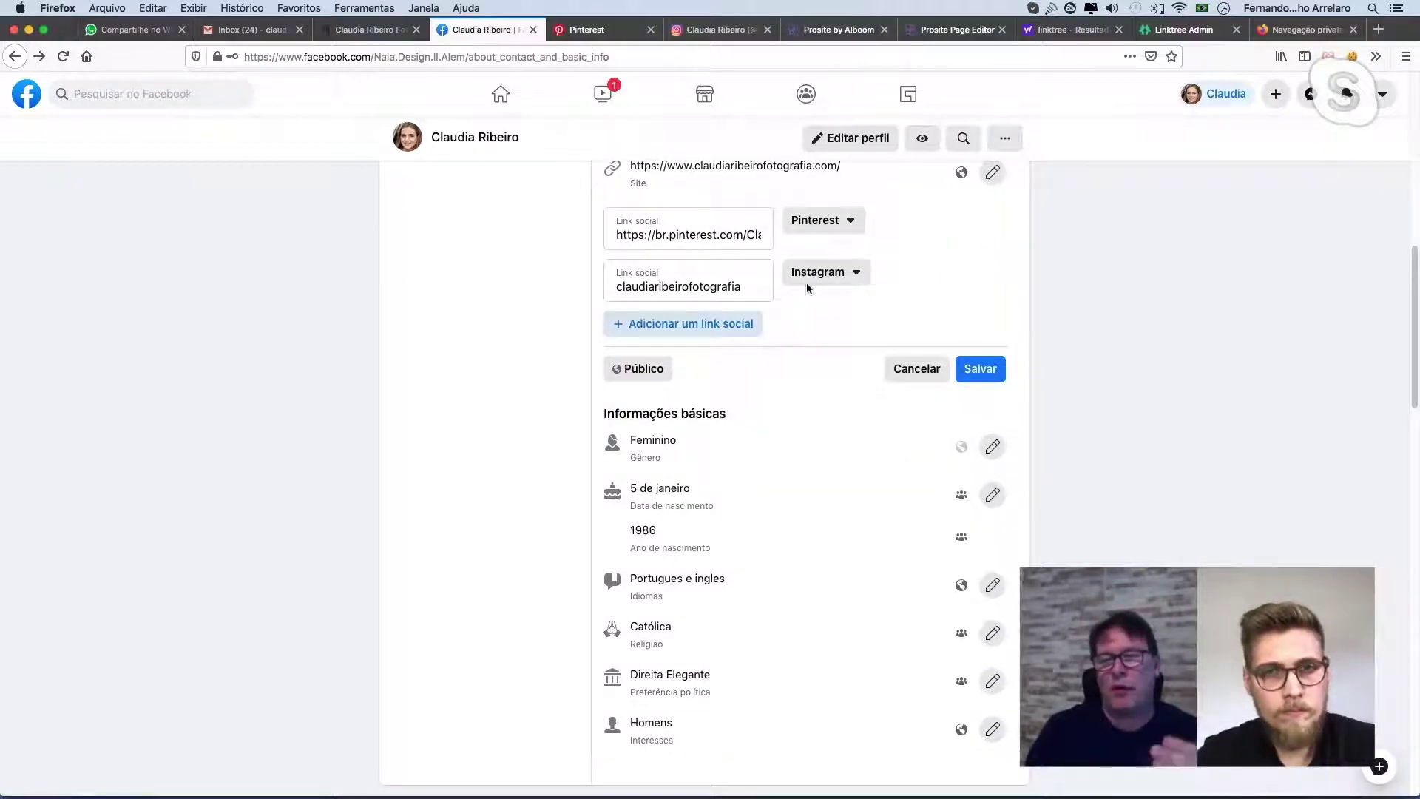
pyautogui.click(726, 329)
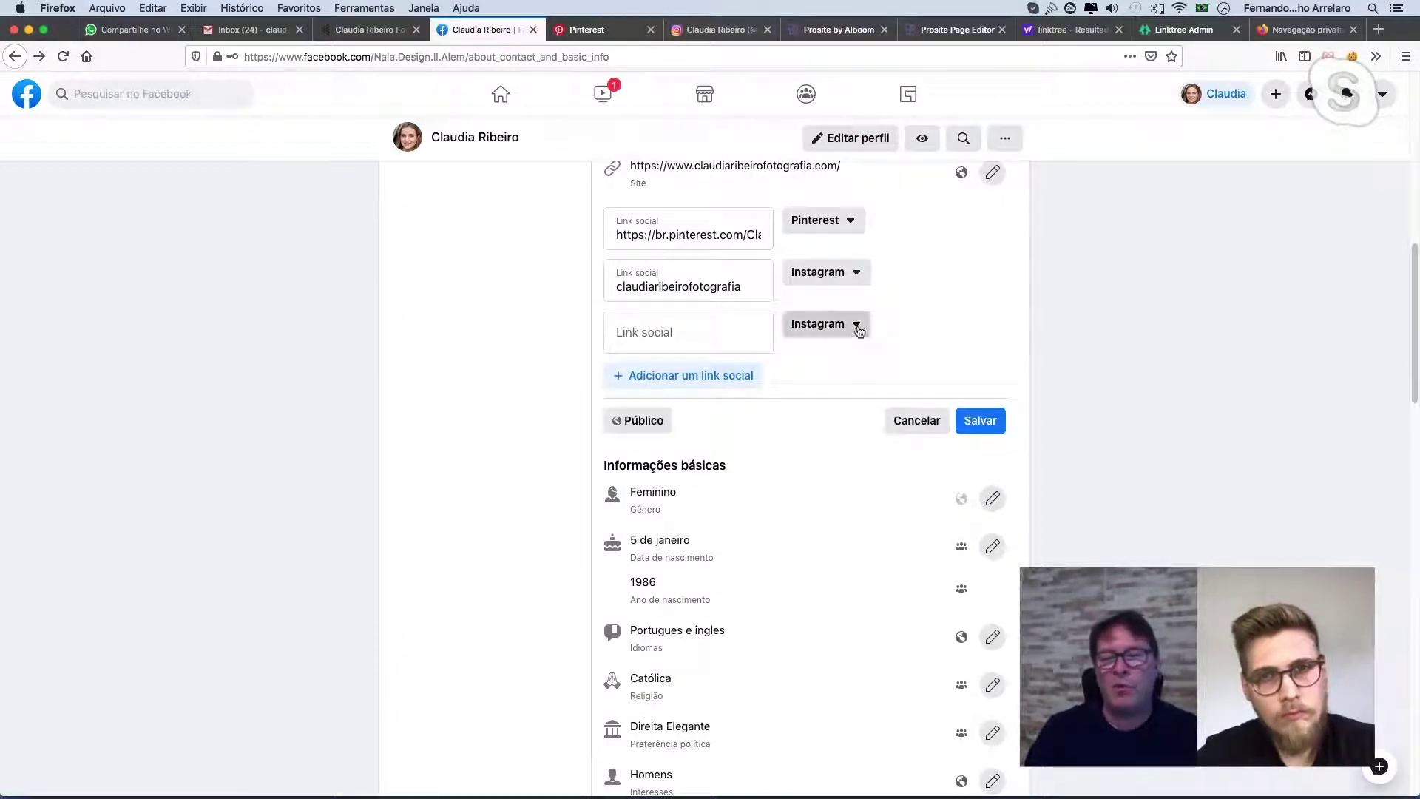
pyautogui.click(852, 324)
pyautogui.click(837, 383)
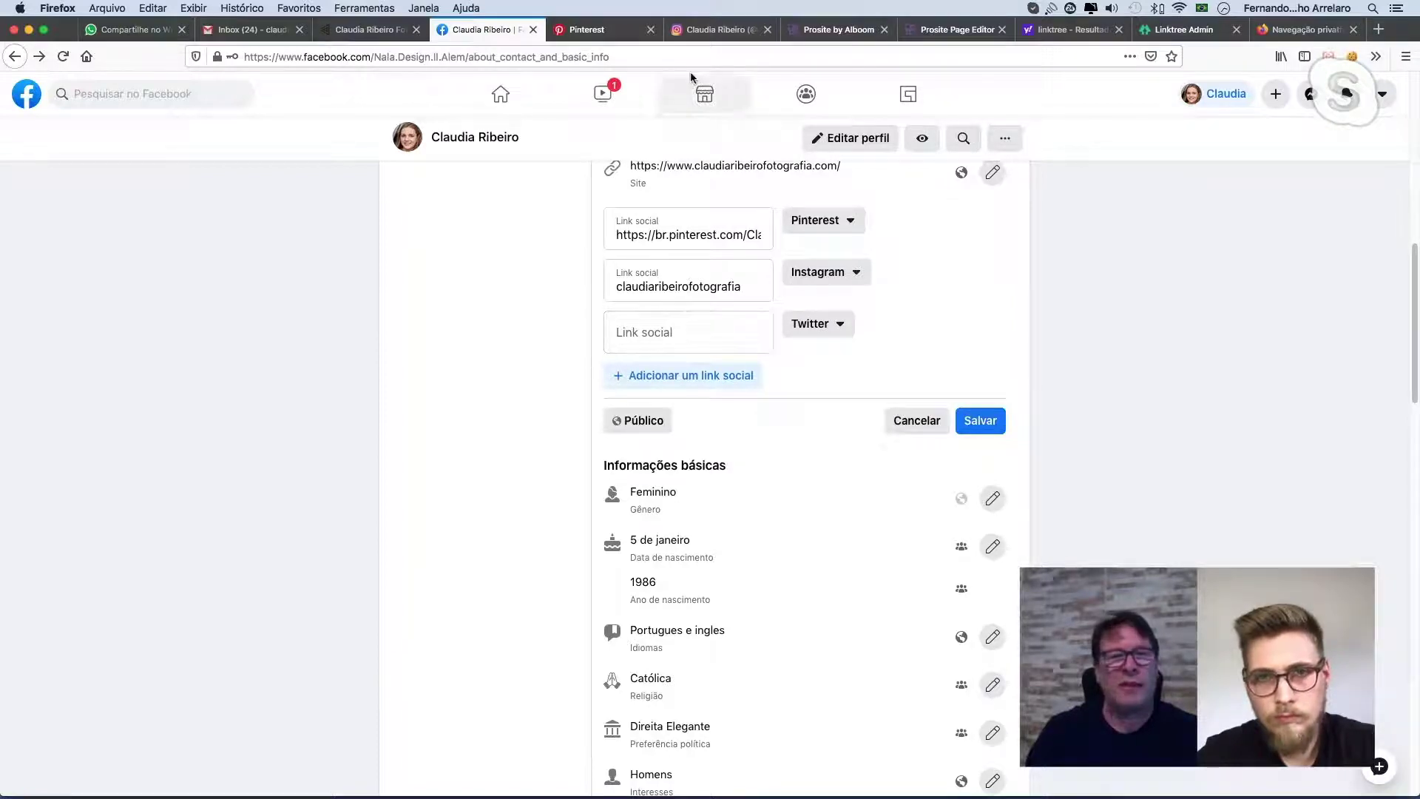
# Copy the web address of the photography profile on Instagram and return to Prosite's social network settings.
pyautogui.click(715, 30)
pyautogui.moveTo(477, 57); pyautogui.dragTo(228, 57)
pyautogui.rightClick(293, 49)
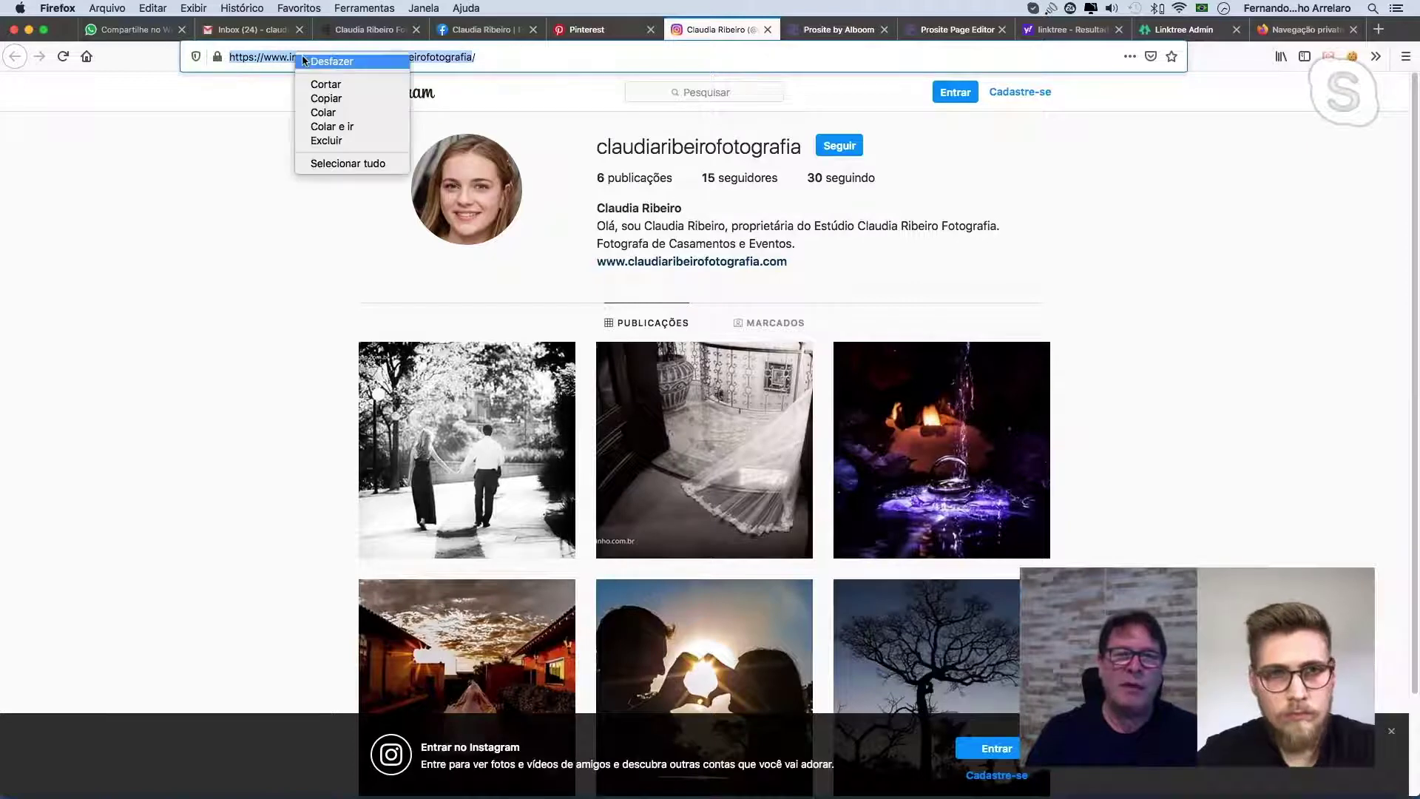
pyautogui.click(318, 101)
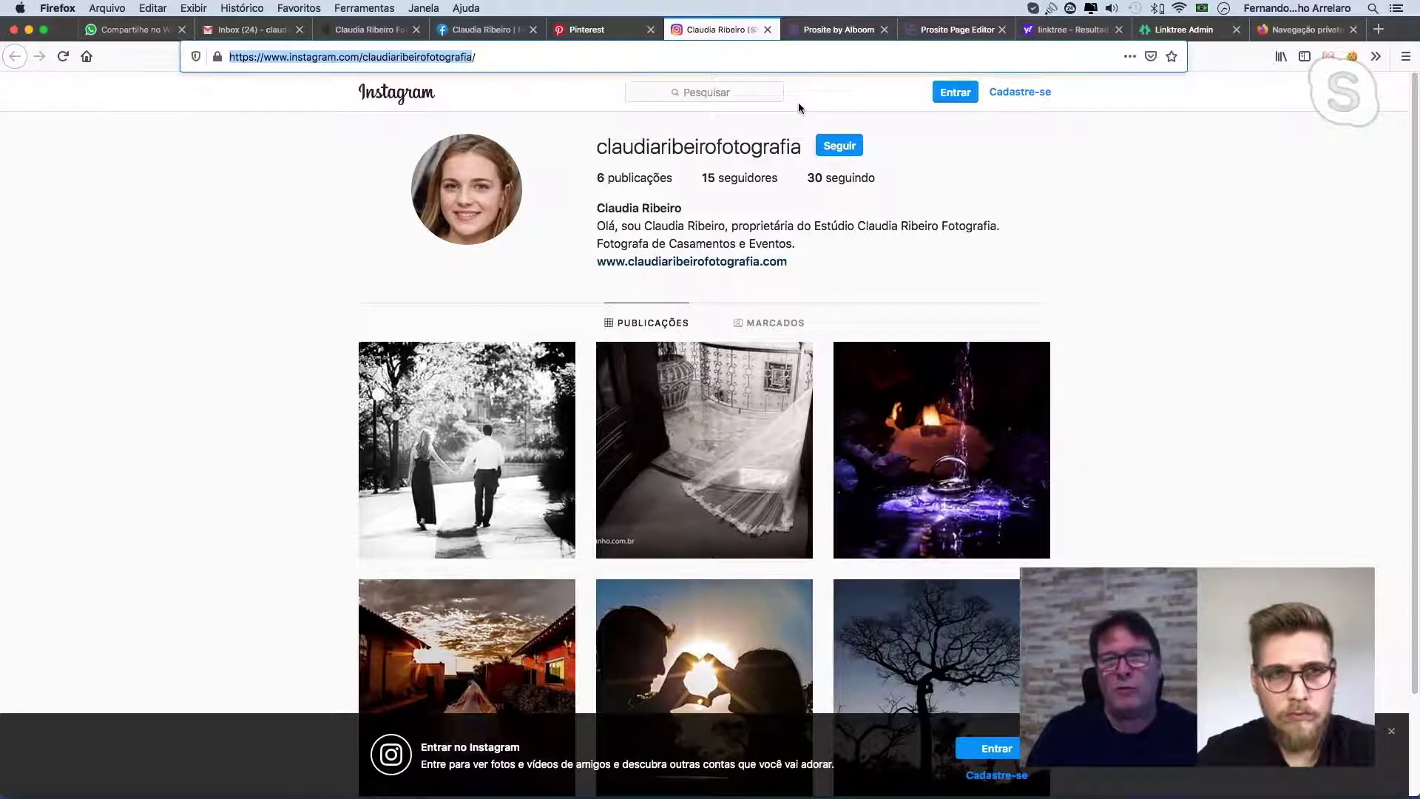
pyautogui.click(838, 30)
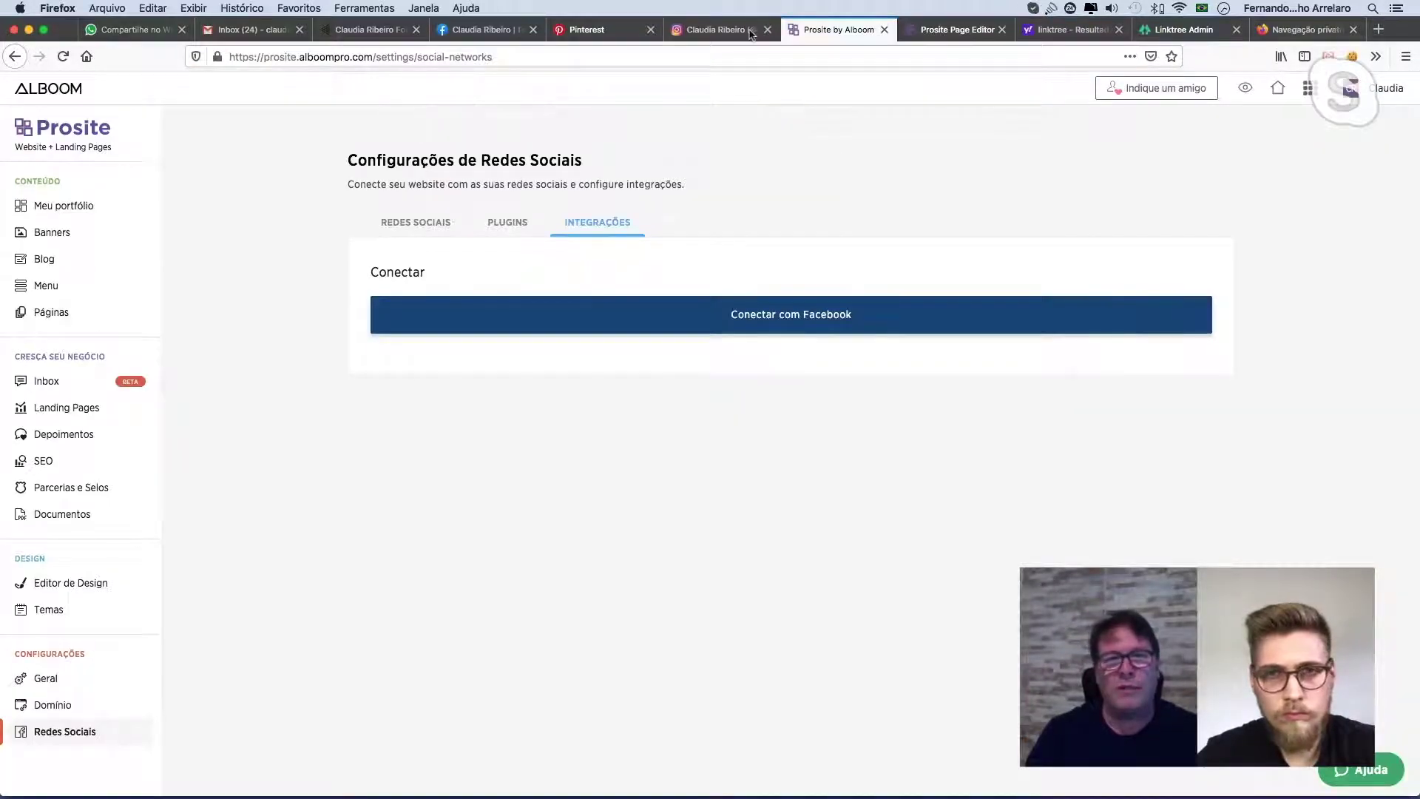
# Try the copied Instagram profile address in the Twitter link row of the Facebook profile, and clear the row again.
pyautogui.click(481, 30)
pyautogui.click(669, 337)
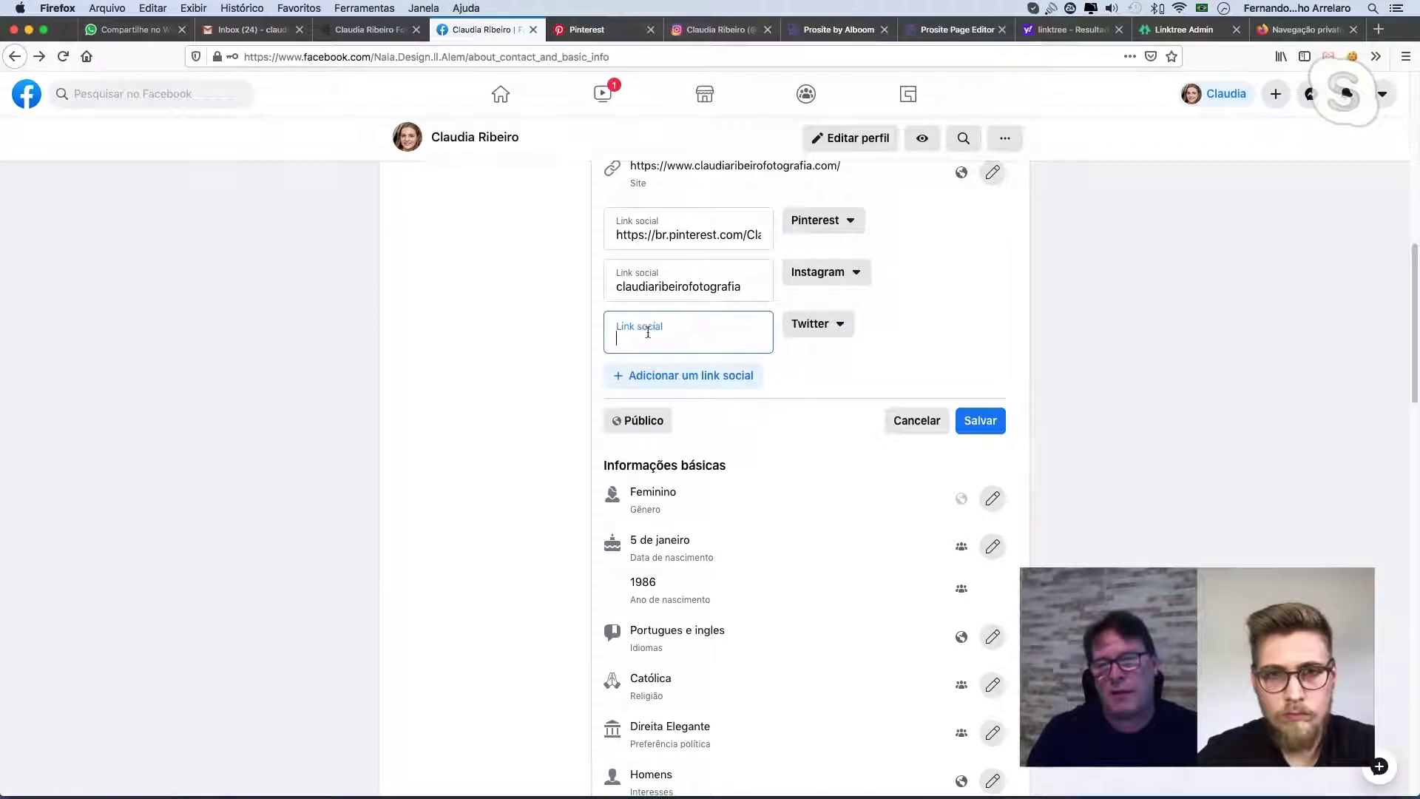
pyautogui.rightClick(669, 338)
pyautogui.click(679, 388)
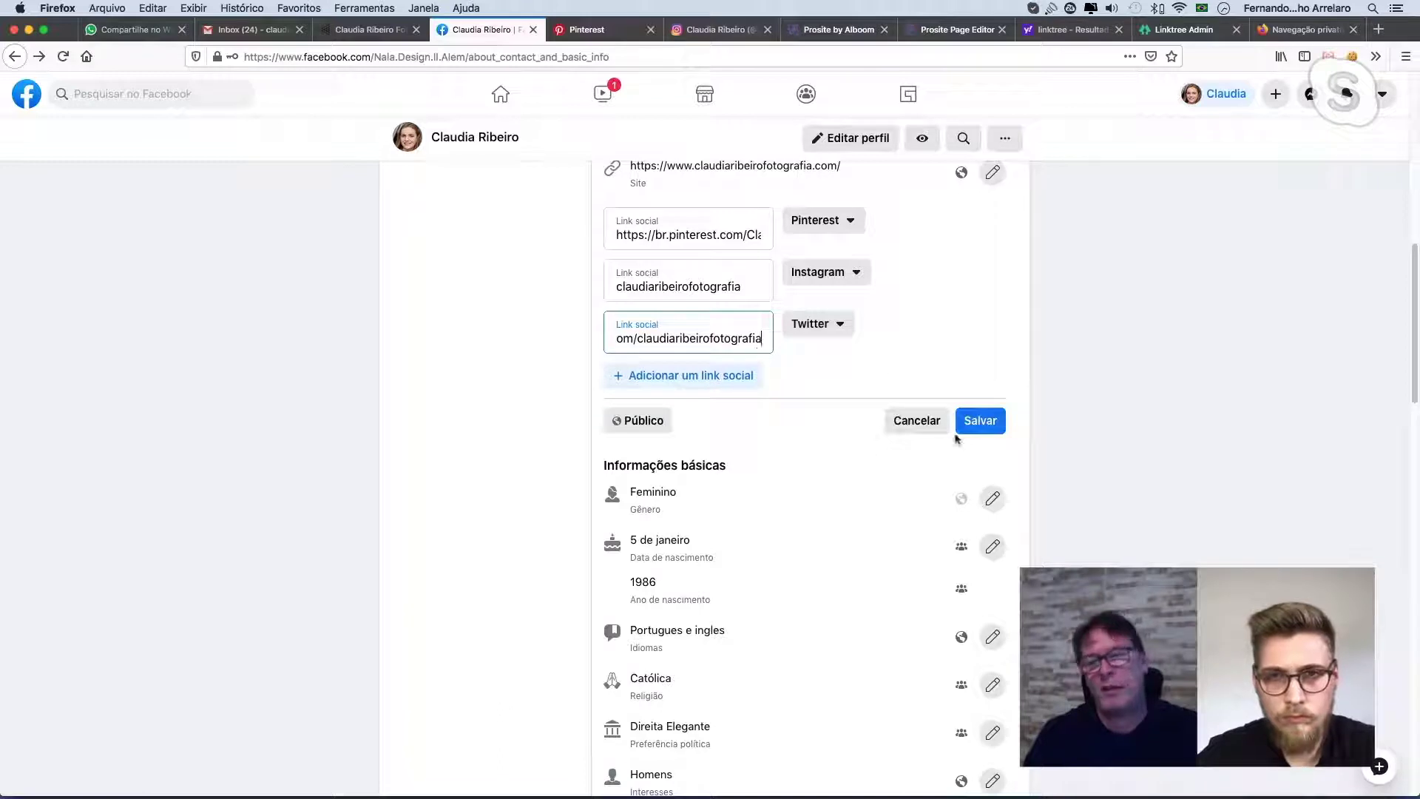
pyautogui.moveTo(762, 338); pyautogui.dragTo(562, 336)
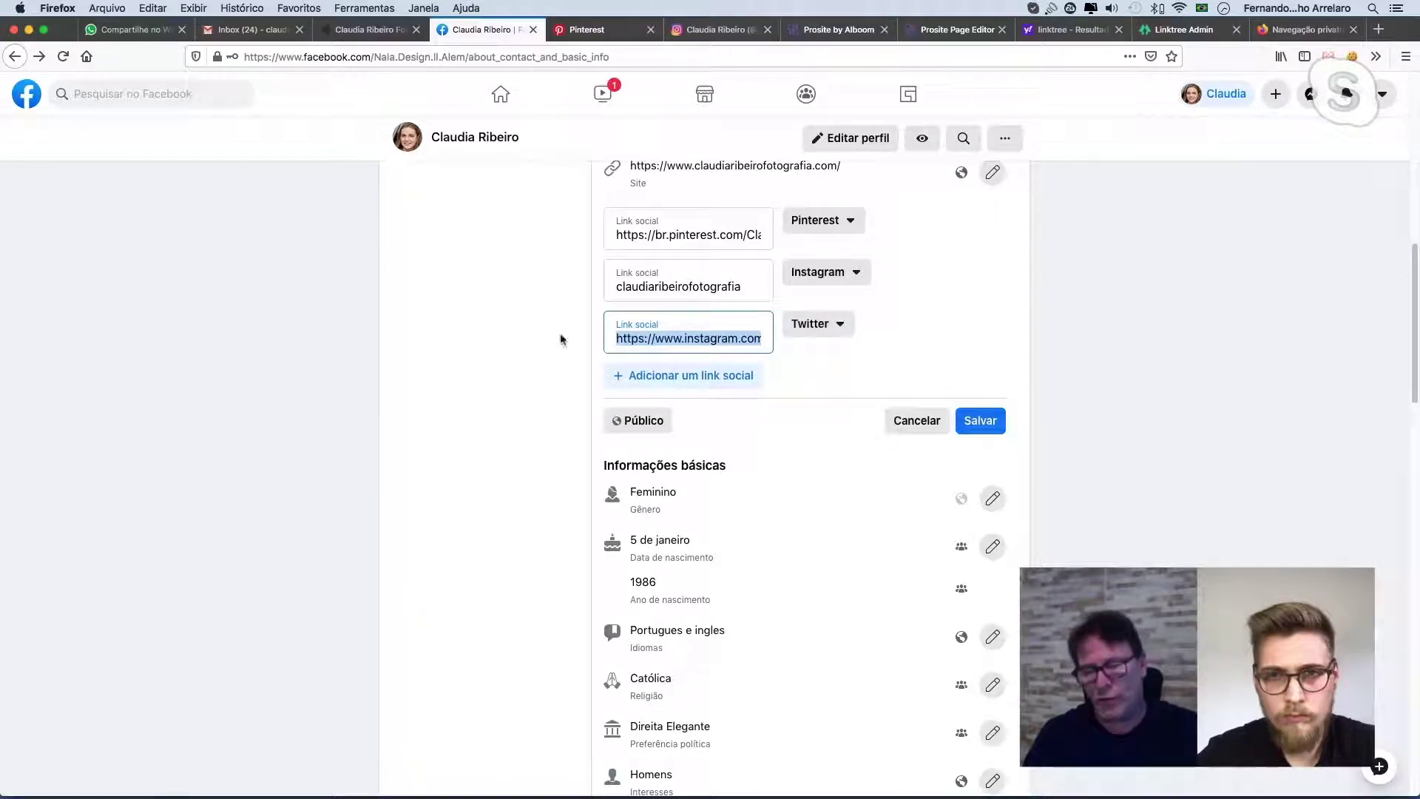
pyautogui.press('BackSpace')
# Save the Facebook profile's Pinterest and Instagram social links.
pyautogui.click(988, 319)
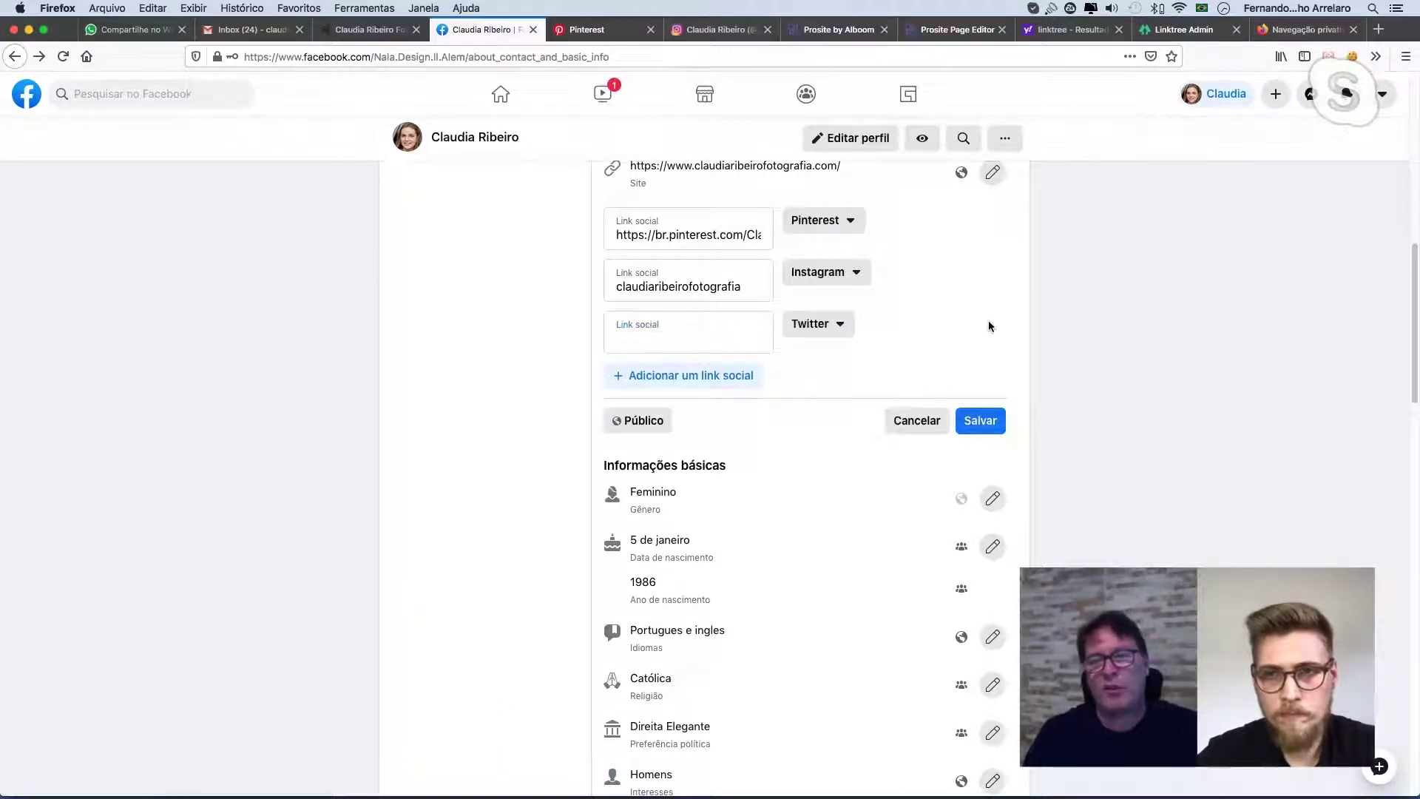
pyautogui.click(988, 426)
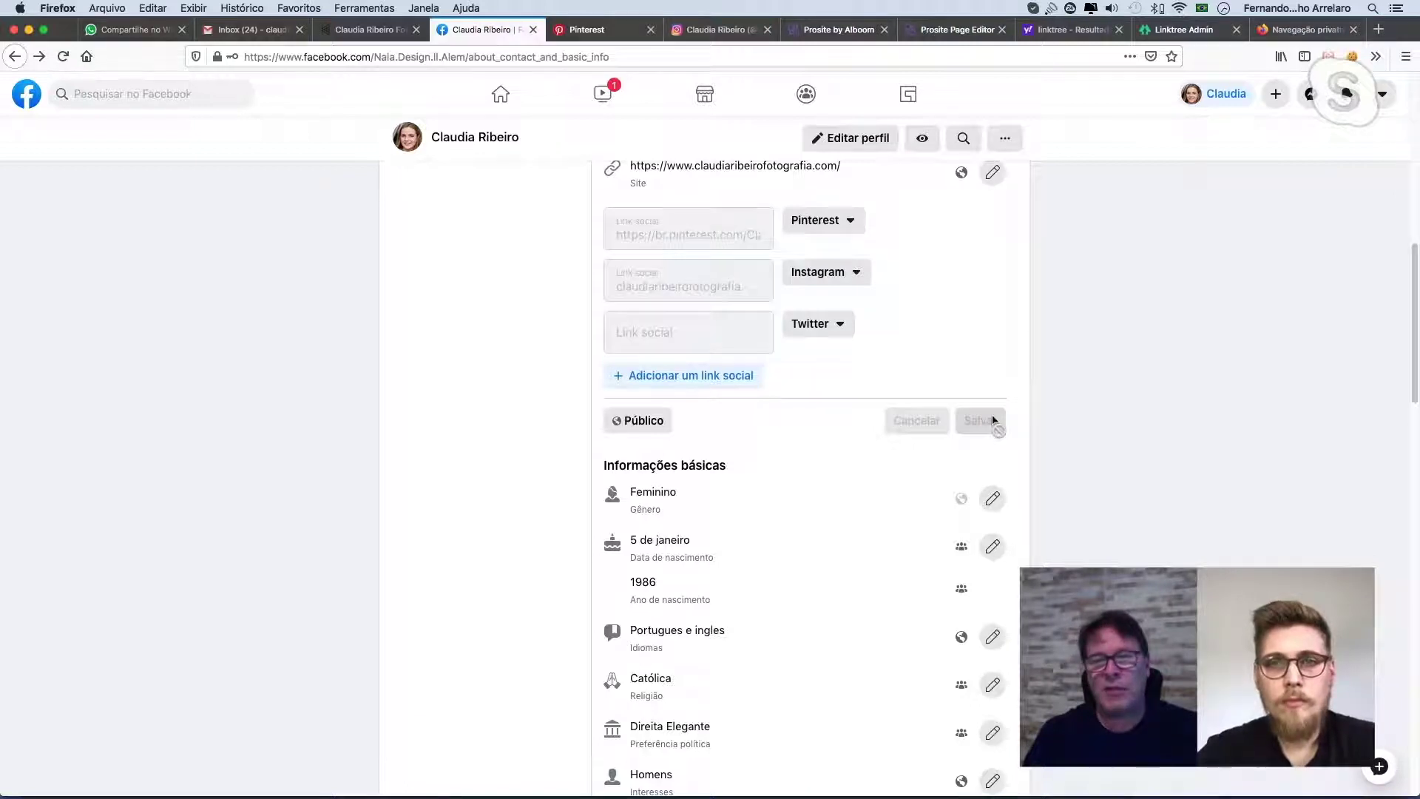
# Examine the Facebook profile's contact information, saved website and social links, and basic information.
pyautogui.scroll(-3, 988, 431)
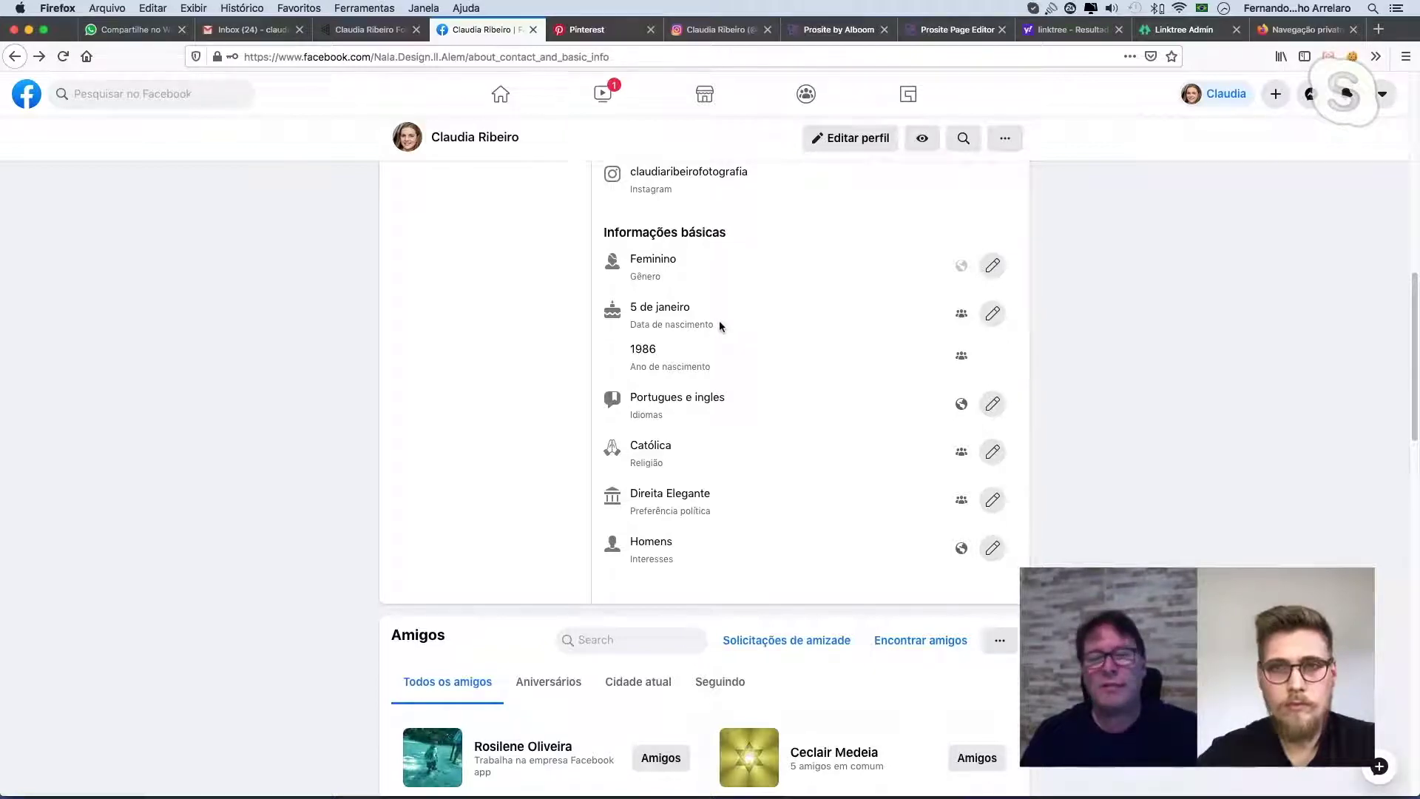
pyautogui.scroll(1, 718, 322)
pyautogui.scroll(-3, 718, 318)
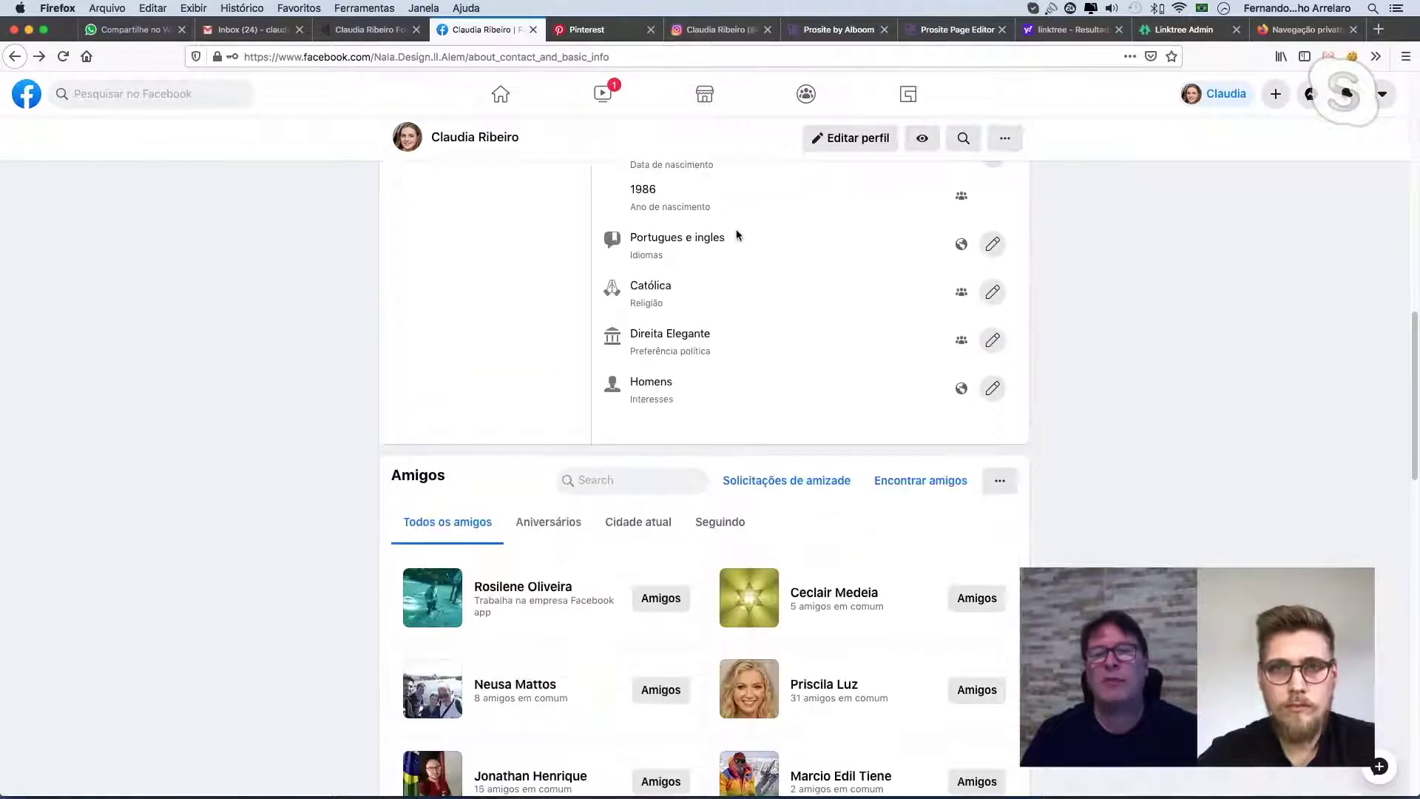
pyautogui.scroll(12, 737, 235)
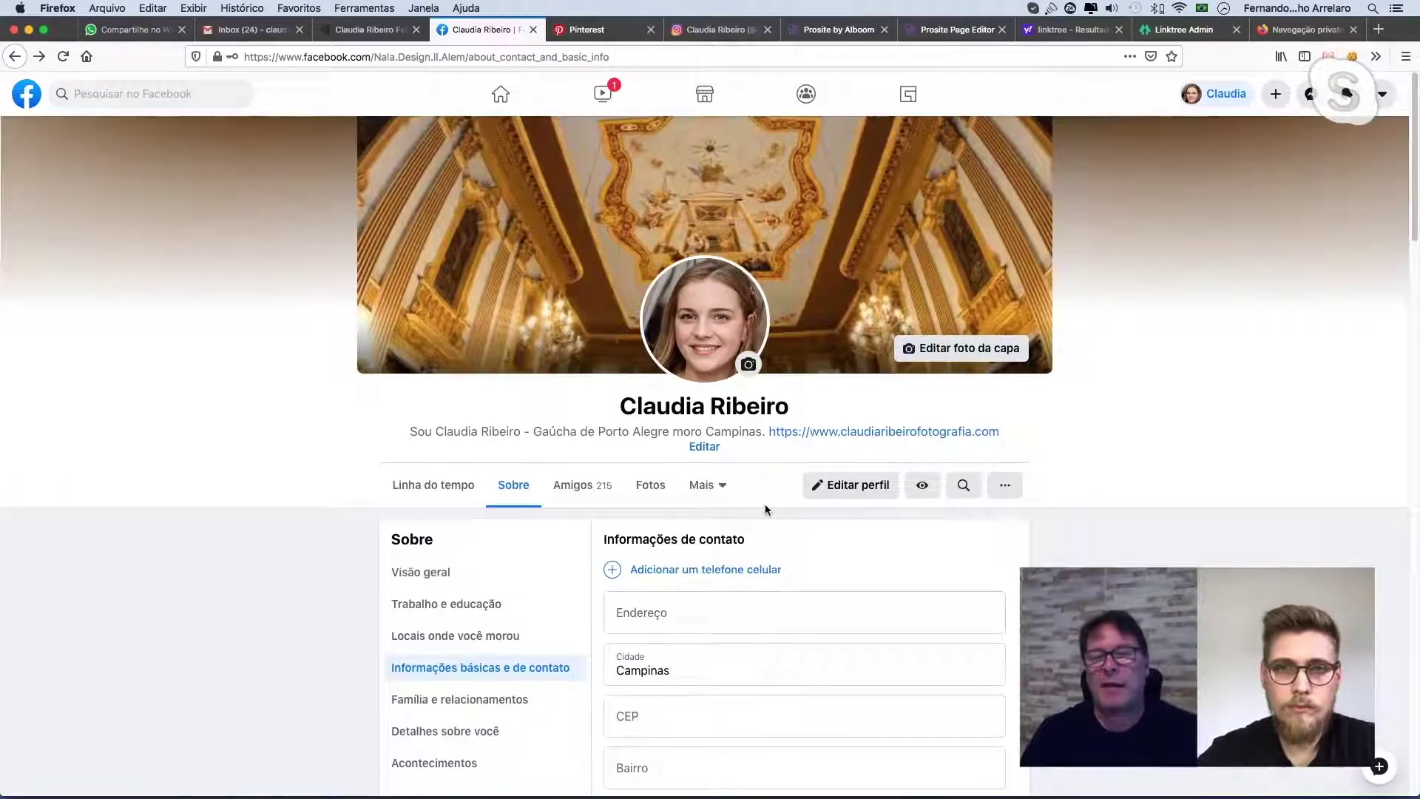
pyautogui.scroll(-2, 749, 474)
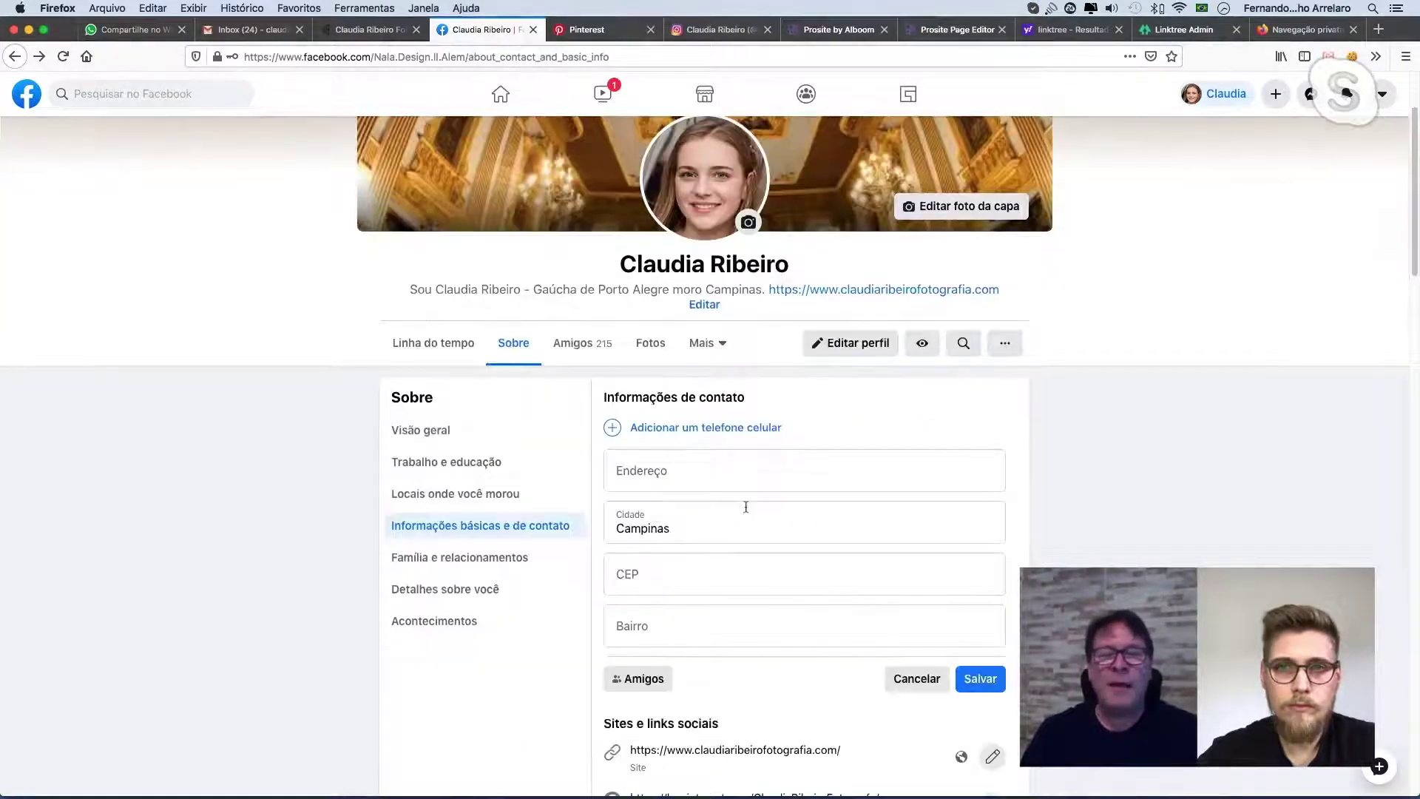
pyautogui.scroll(-2, 790, 426)
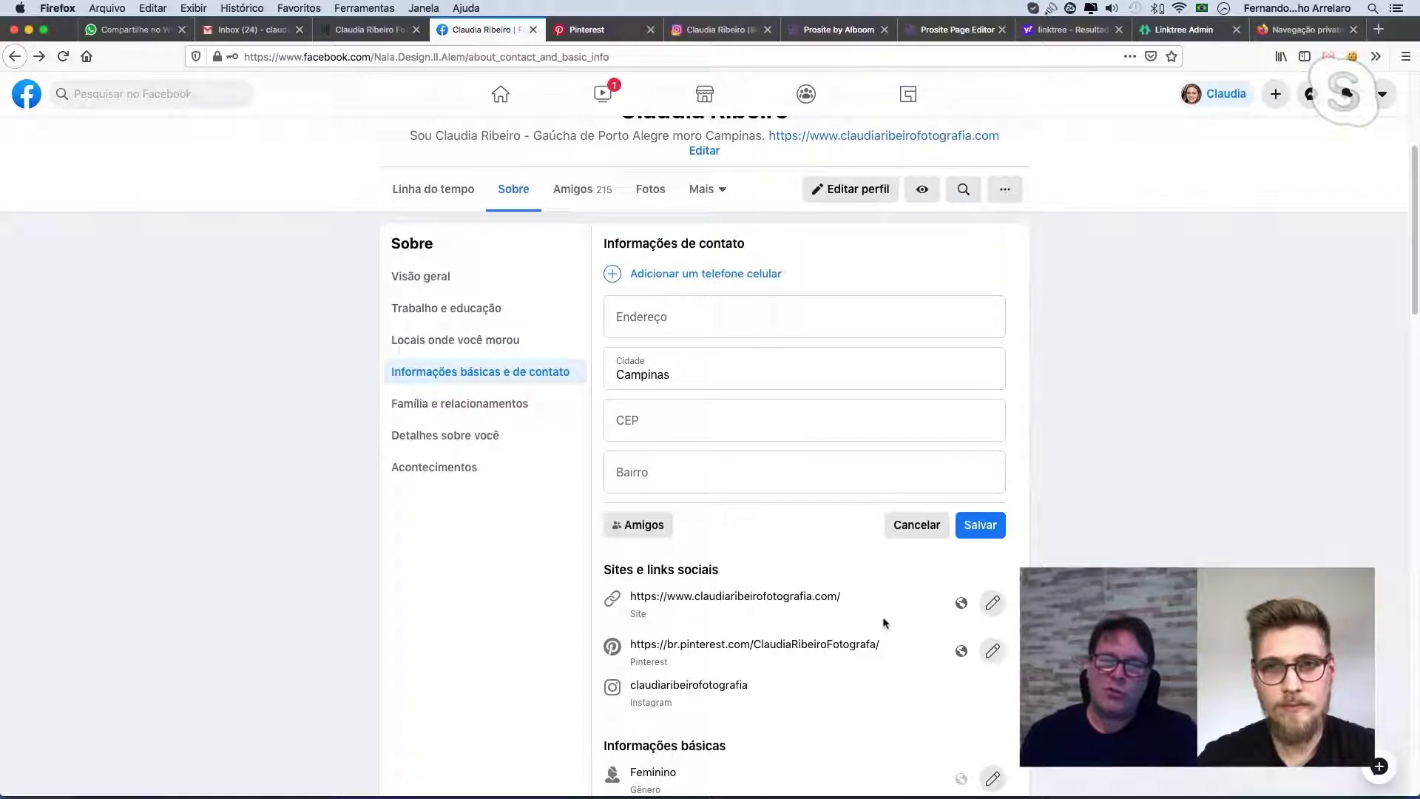
pyautogui.scroll(-3, 863, 500)
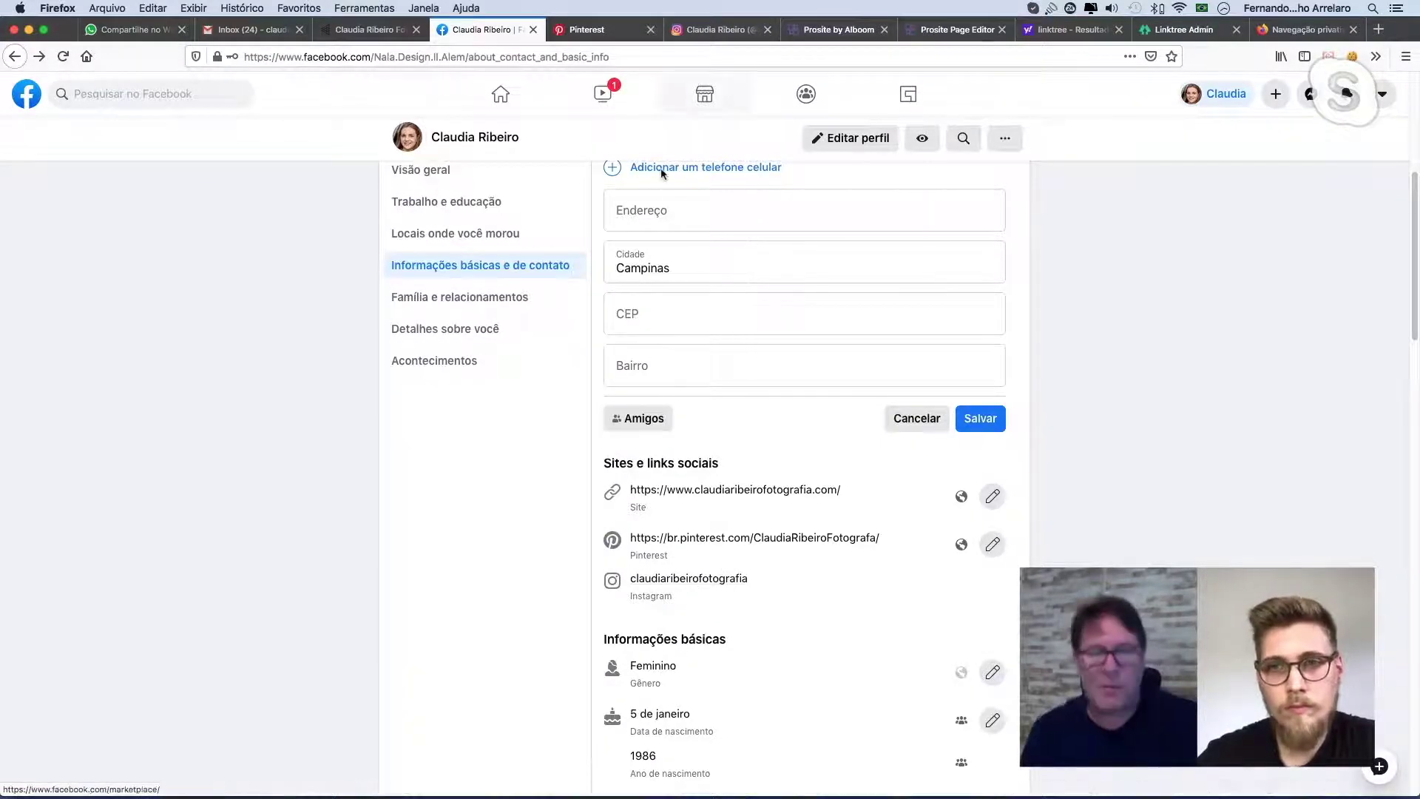
pyautogui.scroll(-4, 811, 424)
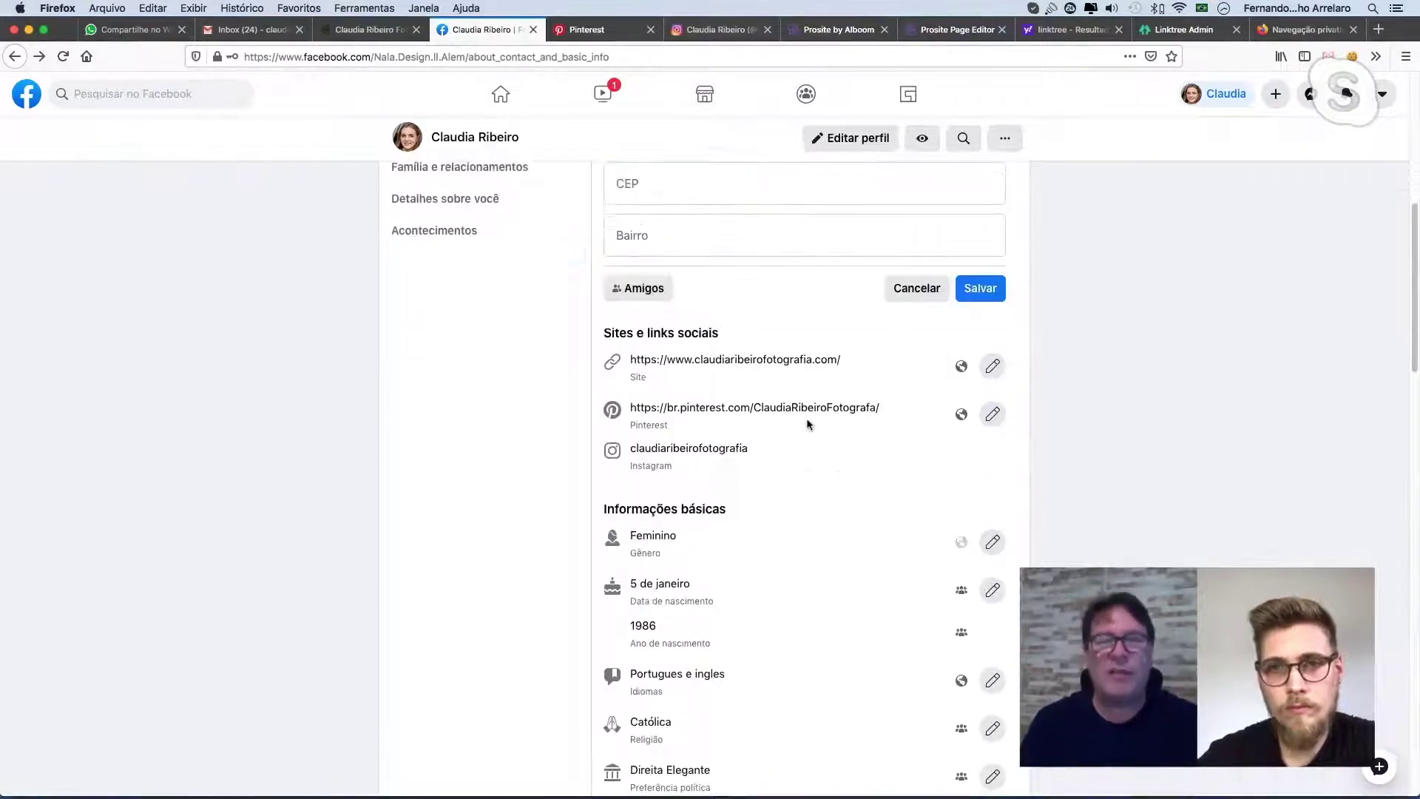
pyautogui.scroll(5, 771, 499)
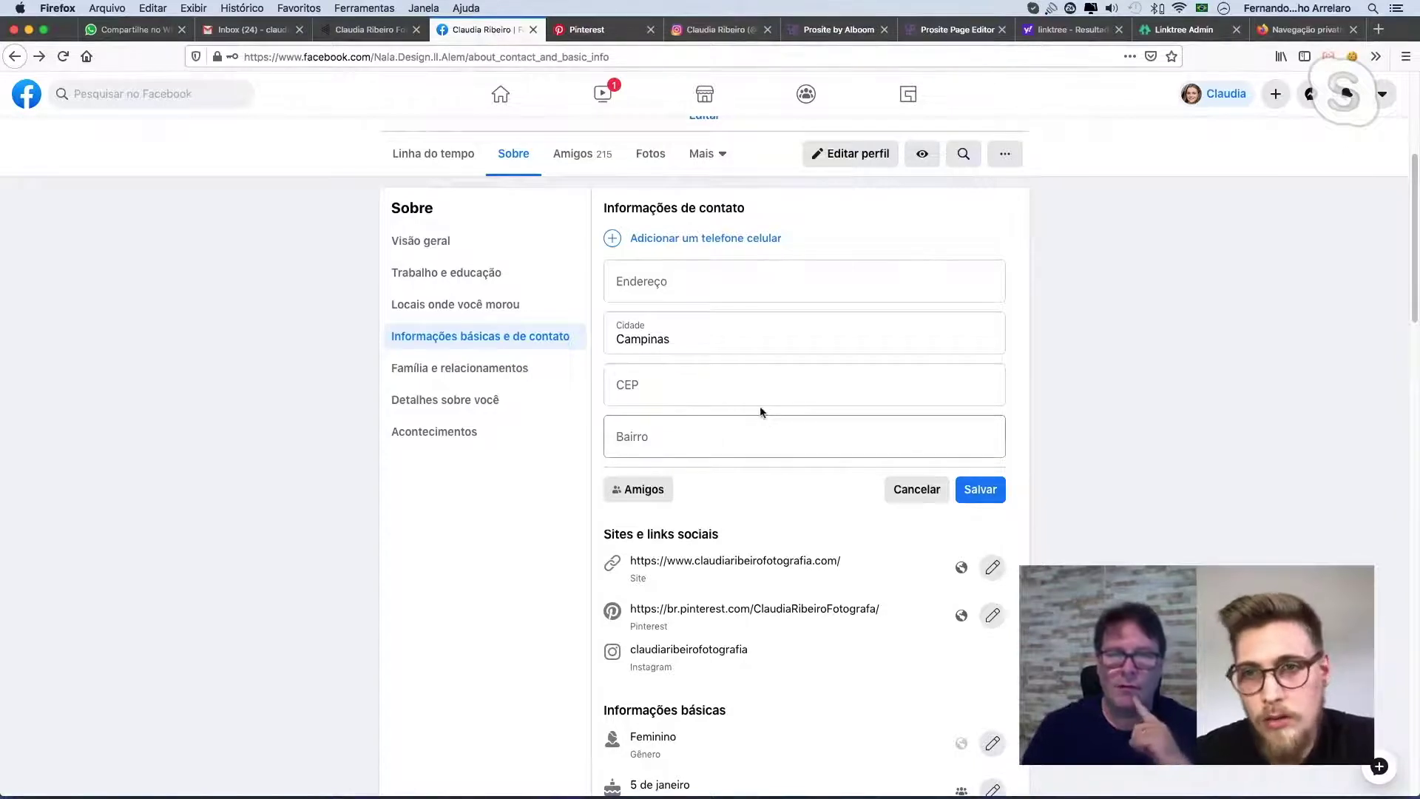
pyautogui.scroll(-1, 752, 345)
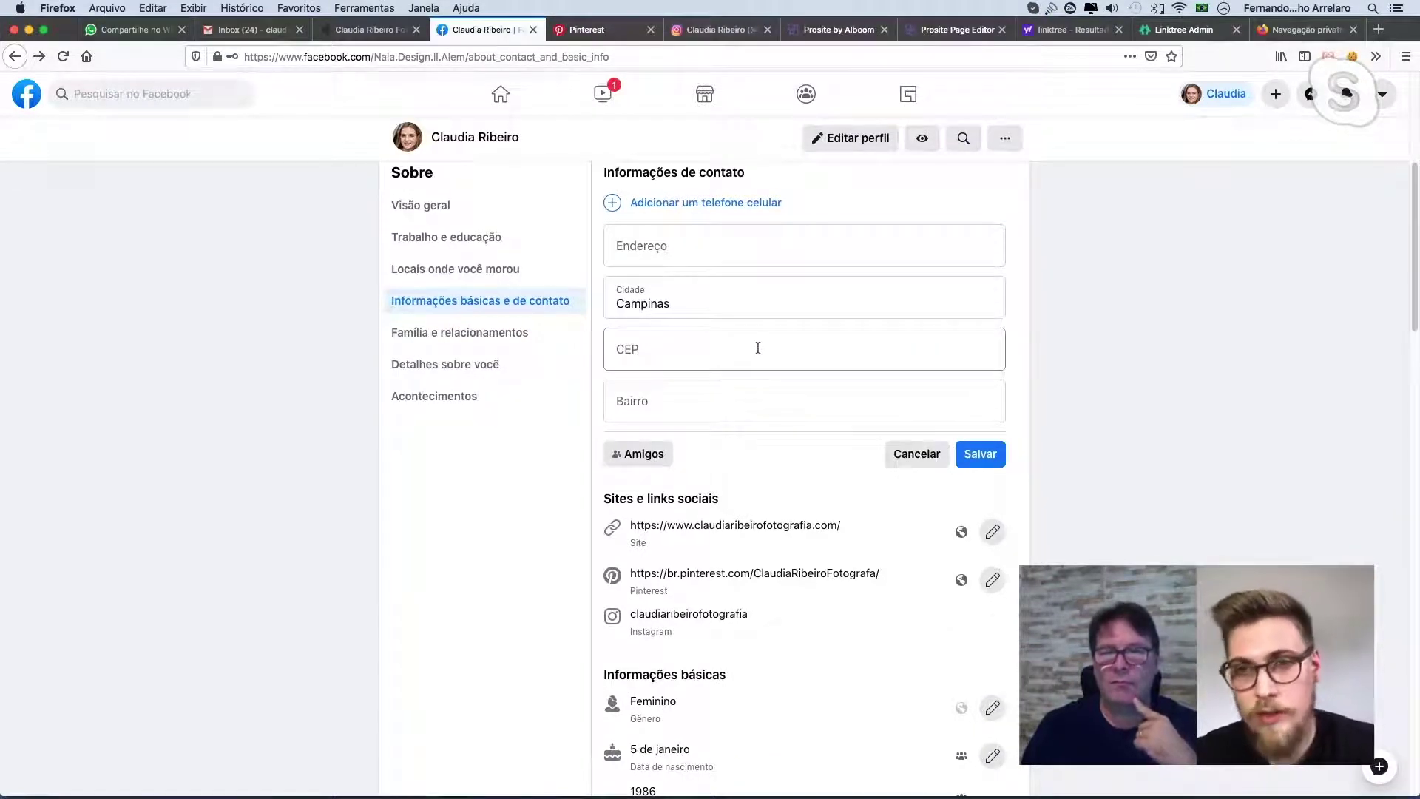
pyautogui.scroll(-2, 796, 337)
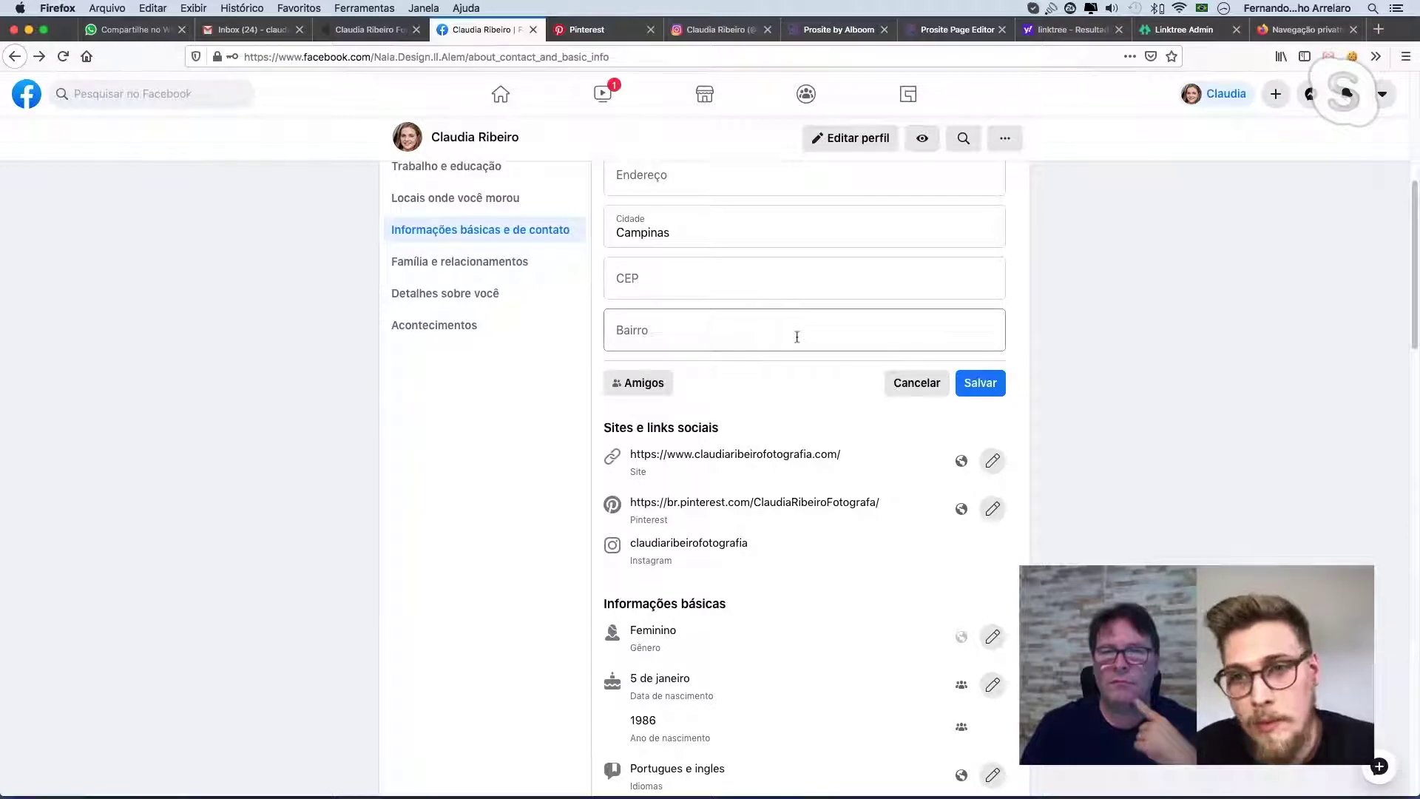
pyautogui.scroll(2, 789, 323)
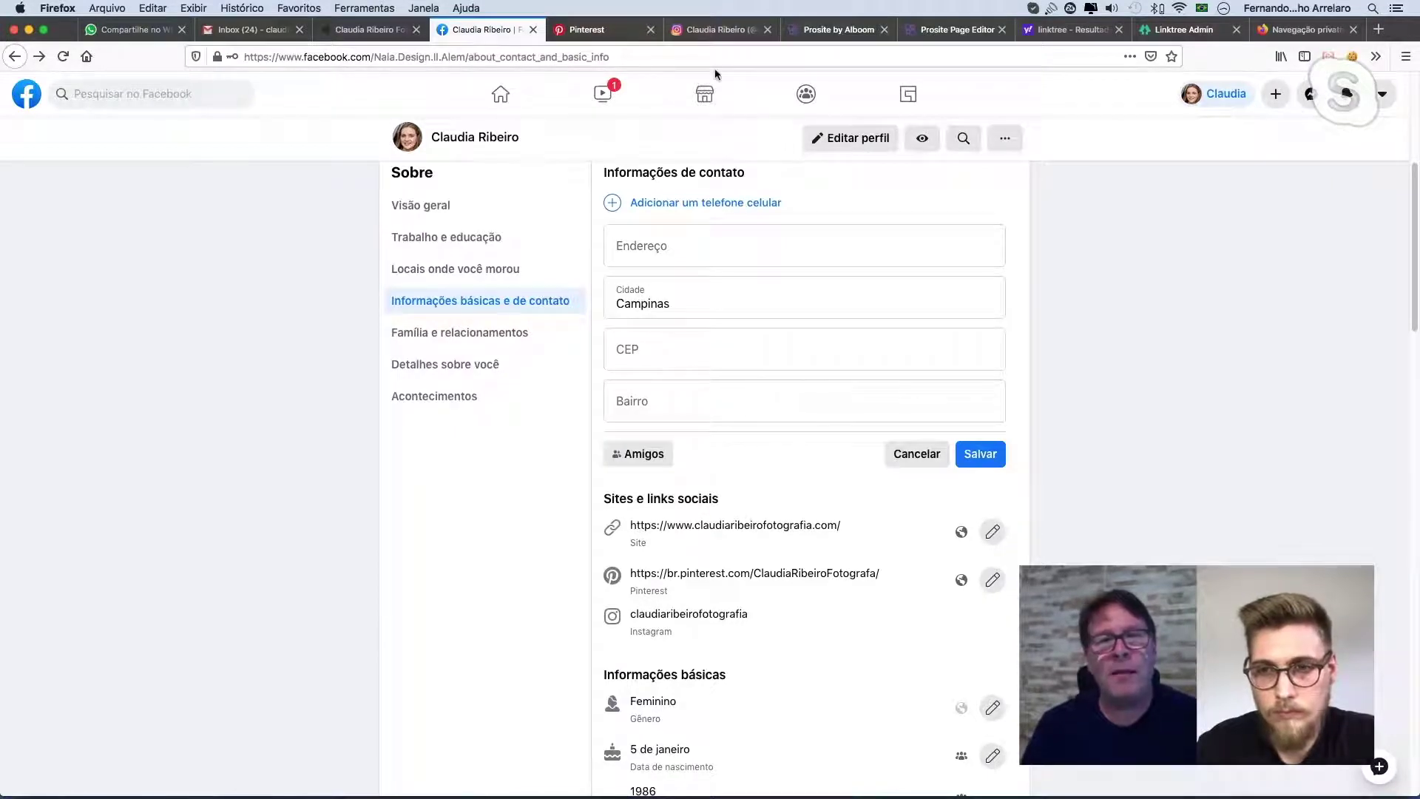
# Check the website links shown on the photography Instagram and Pinterest profiles and return to the Facebook profile.
pyautogui.click(716, 34)
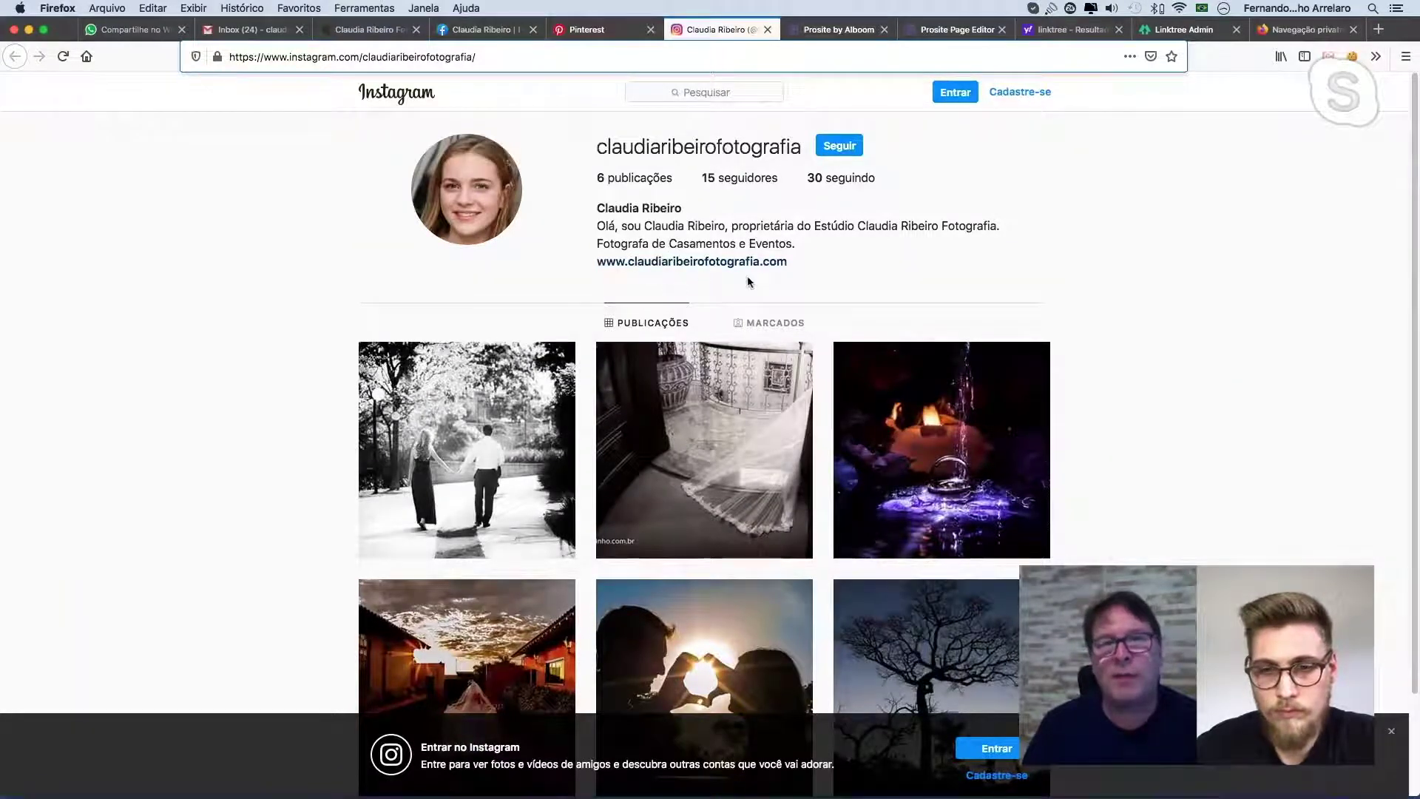
pyautogui.click(605, 31)
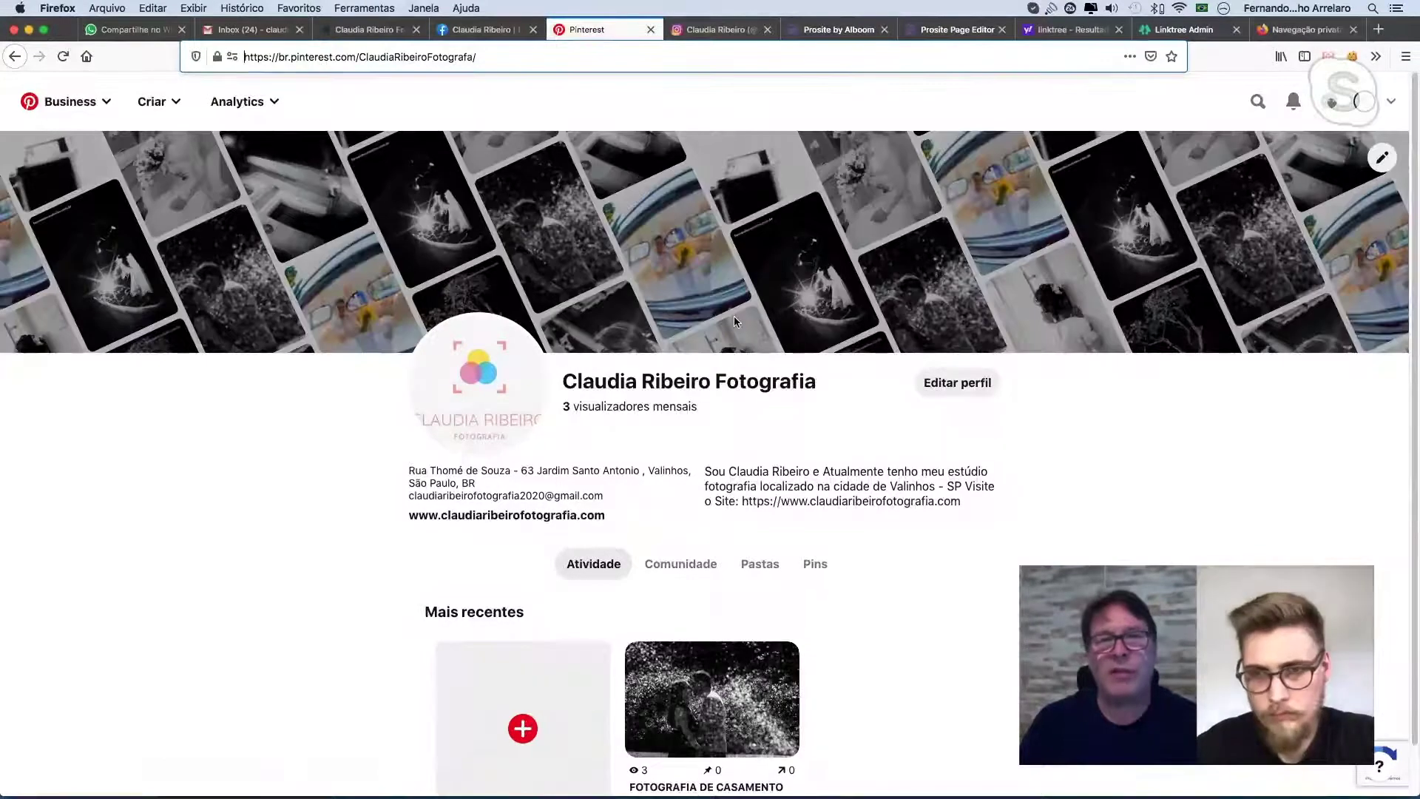
pyautogui.click(507, 29)
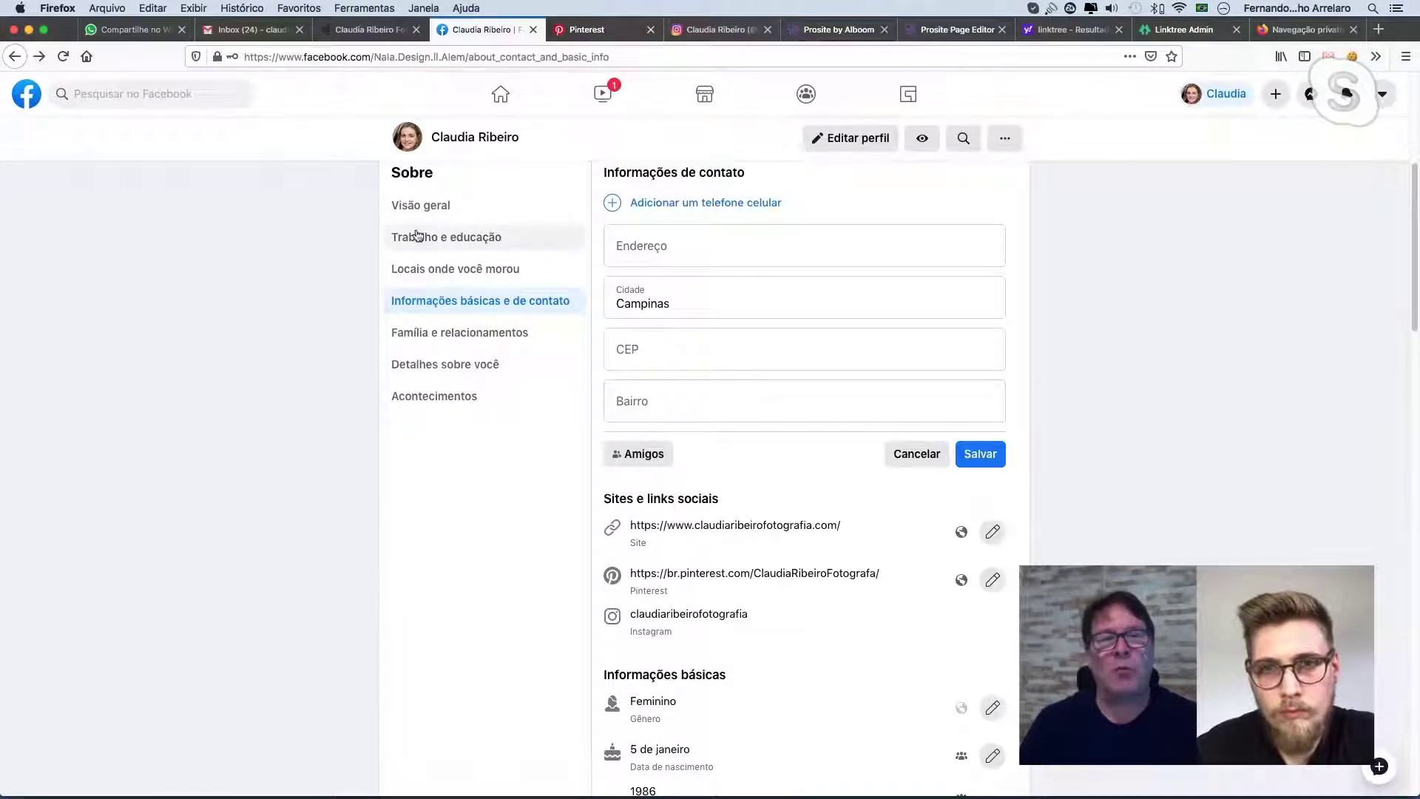
# Review the Facebook profile's work and education entries, including the website addresses in the job descriptions, and its overview.
pyautogui.click(443, 244)
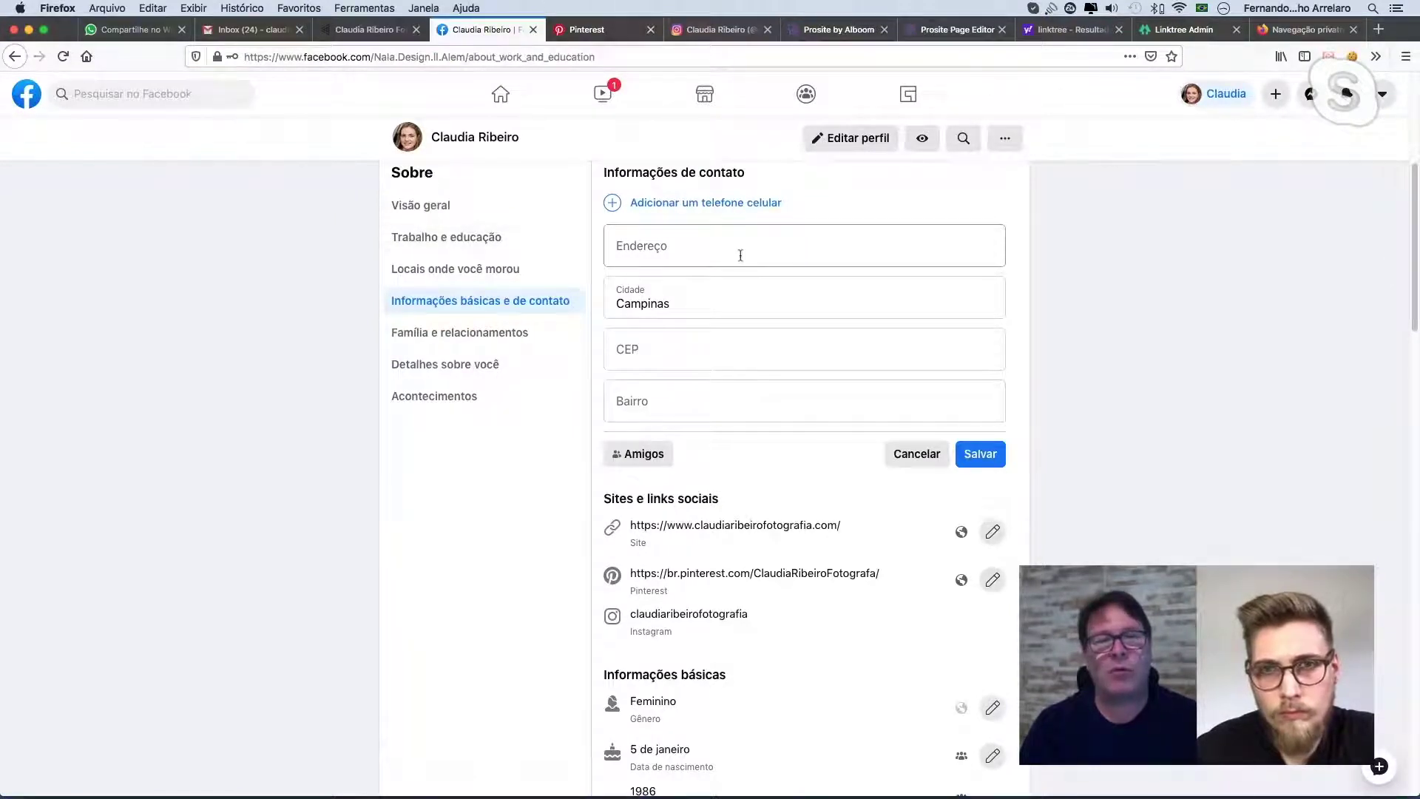
pyautogui.click(477, 236)
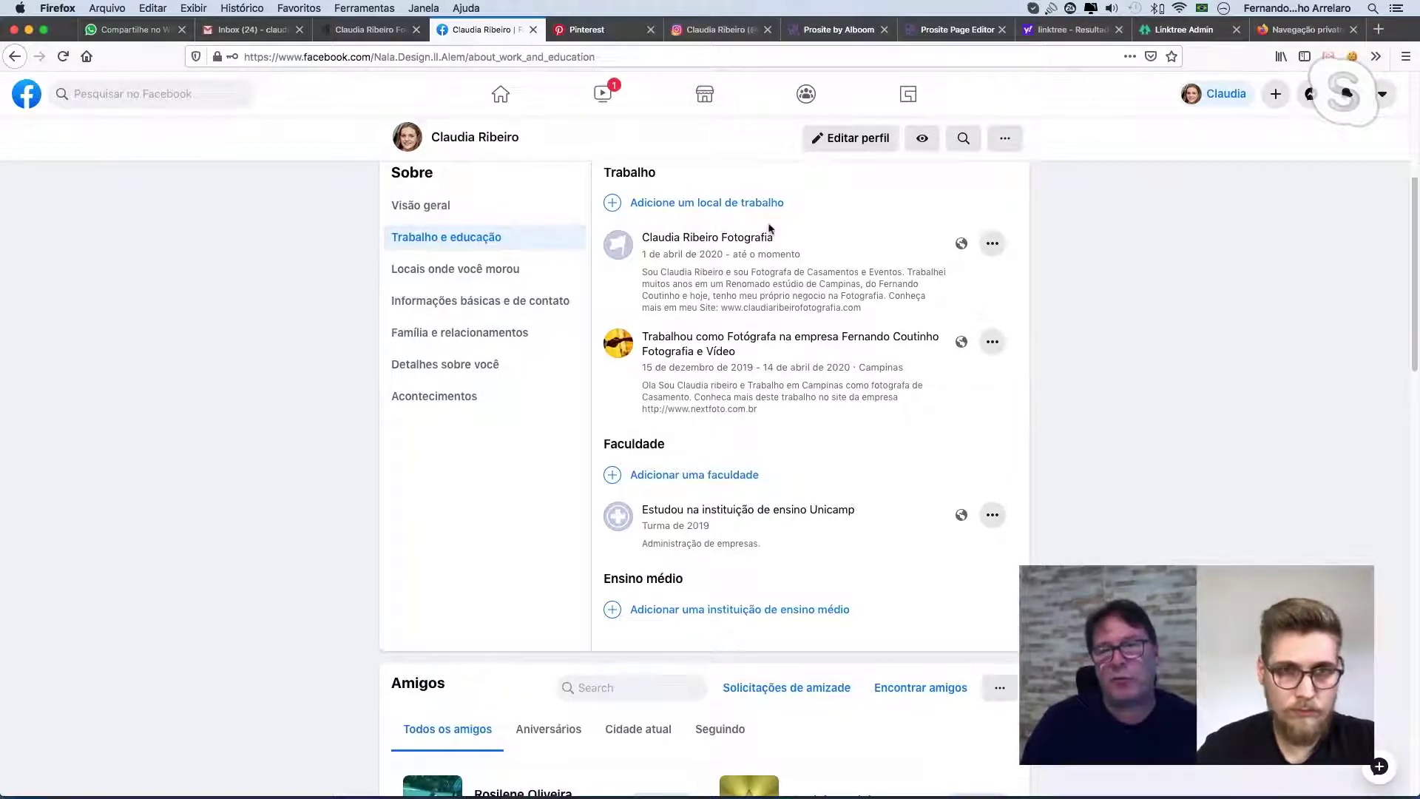
pyautogui.moveTo(635, 301)
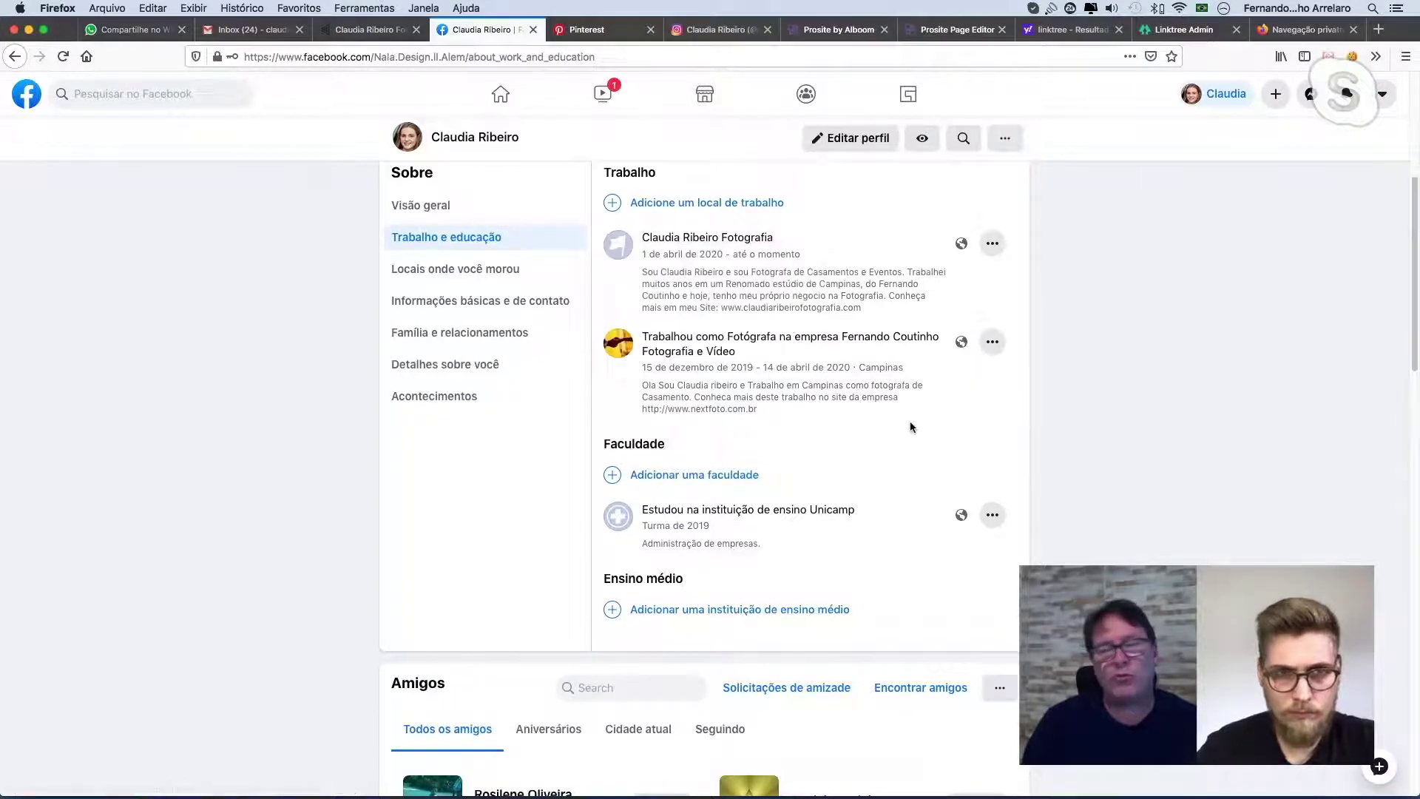
pyautogui.moveTo(699, 352)
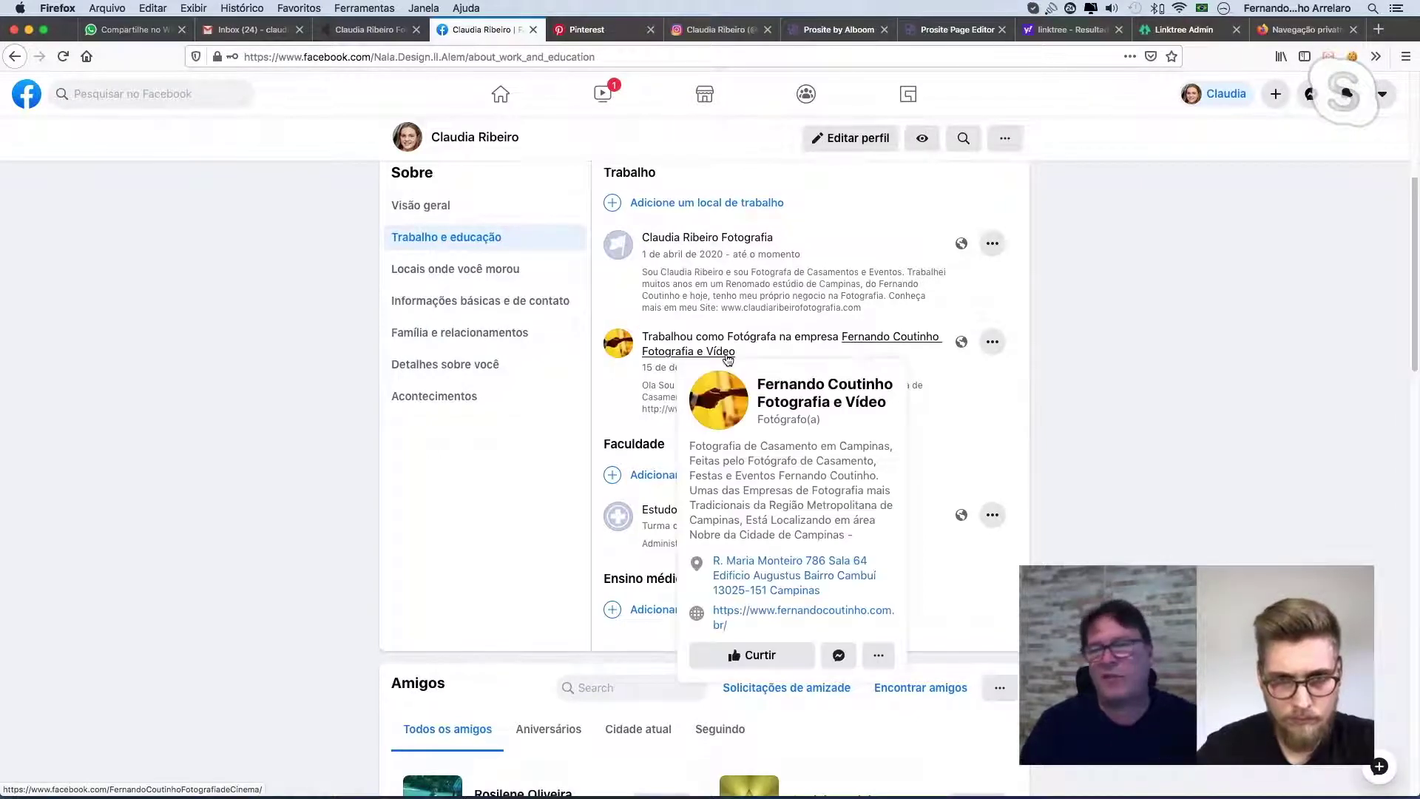
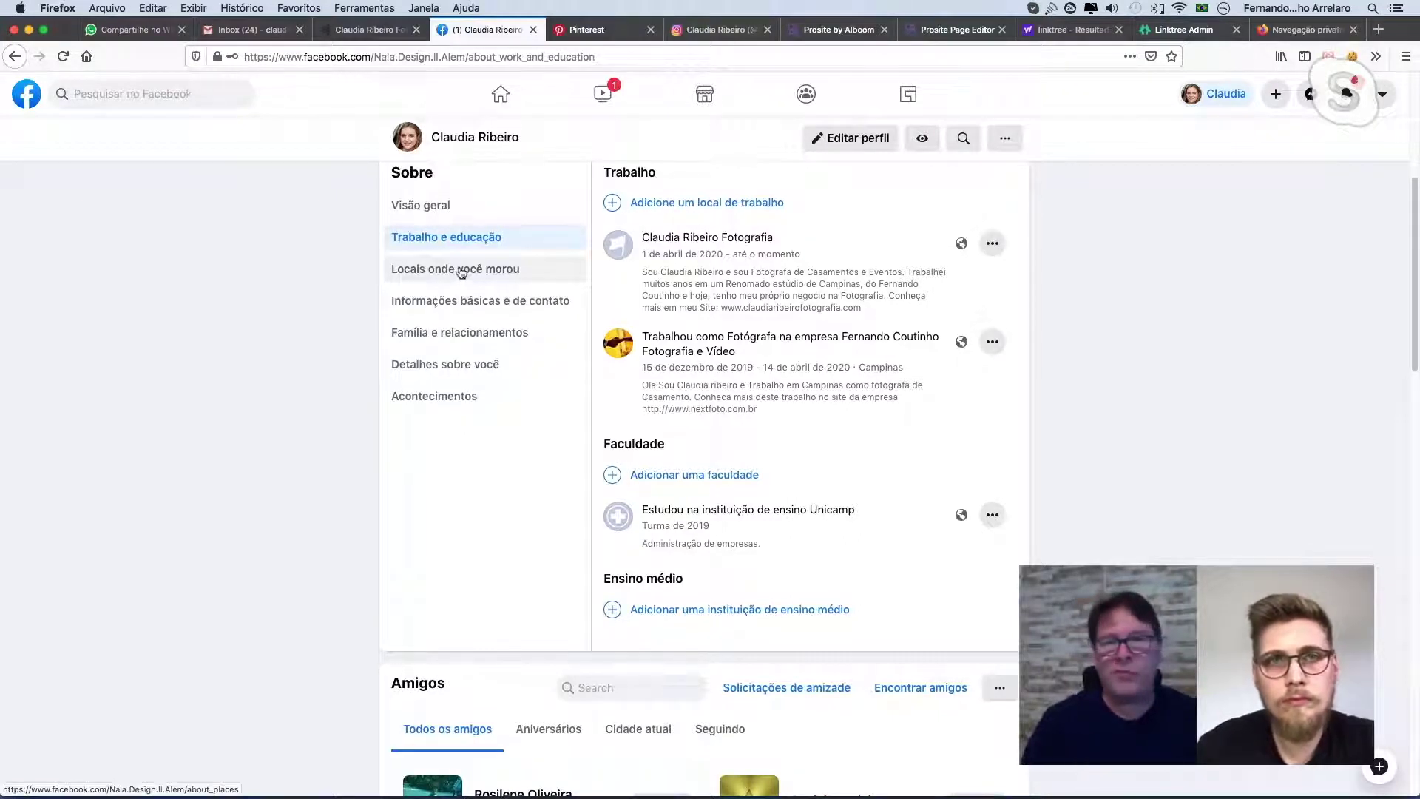
pyautogui.click(444, 204)
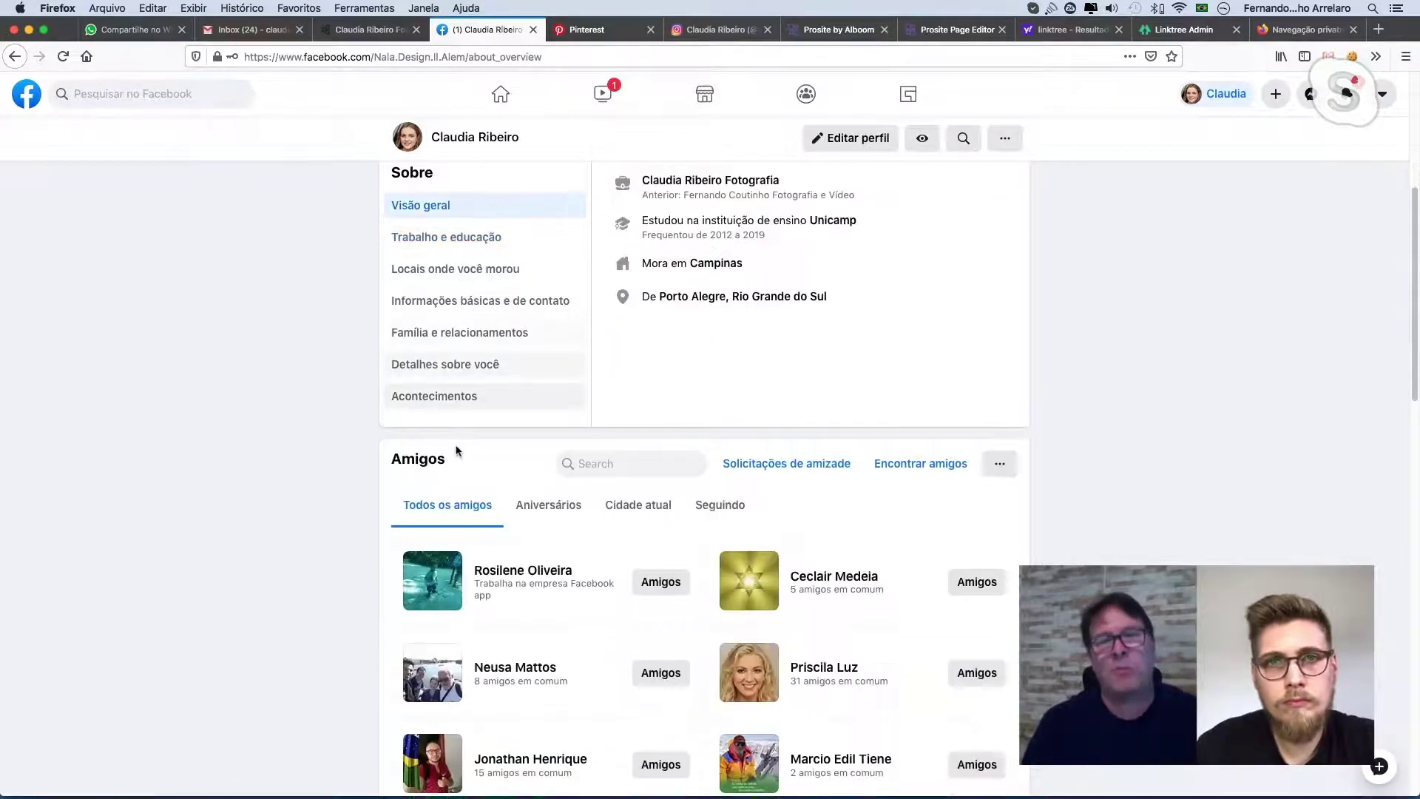
pyautogui.scroll(5, 703, 307)
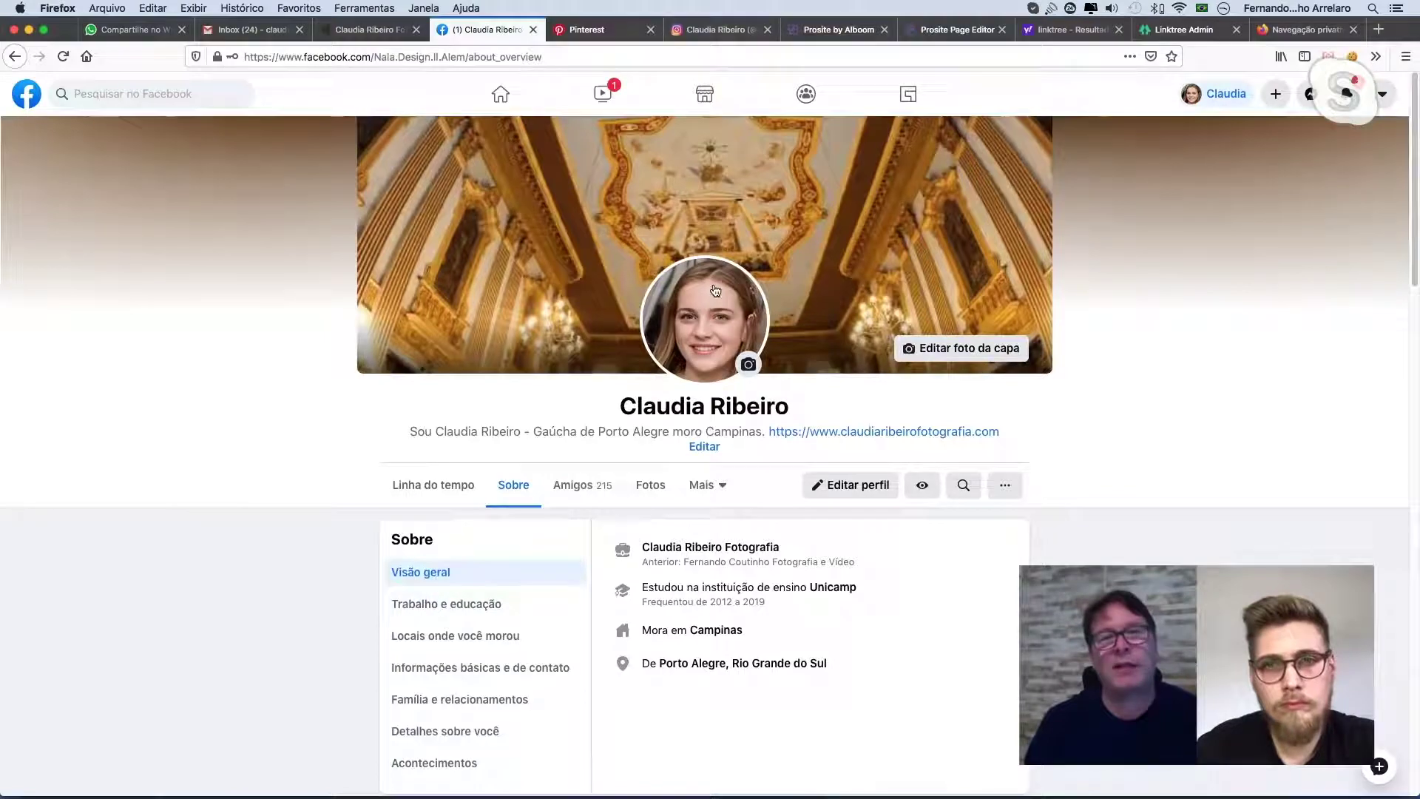
# Look over the photography studio's Pinterest profile and its Instagram profile once more.
pyautogui.hotkey('ctrl', 'Tab')
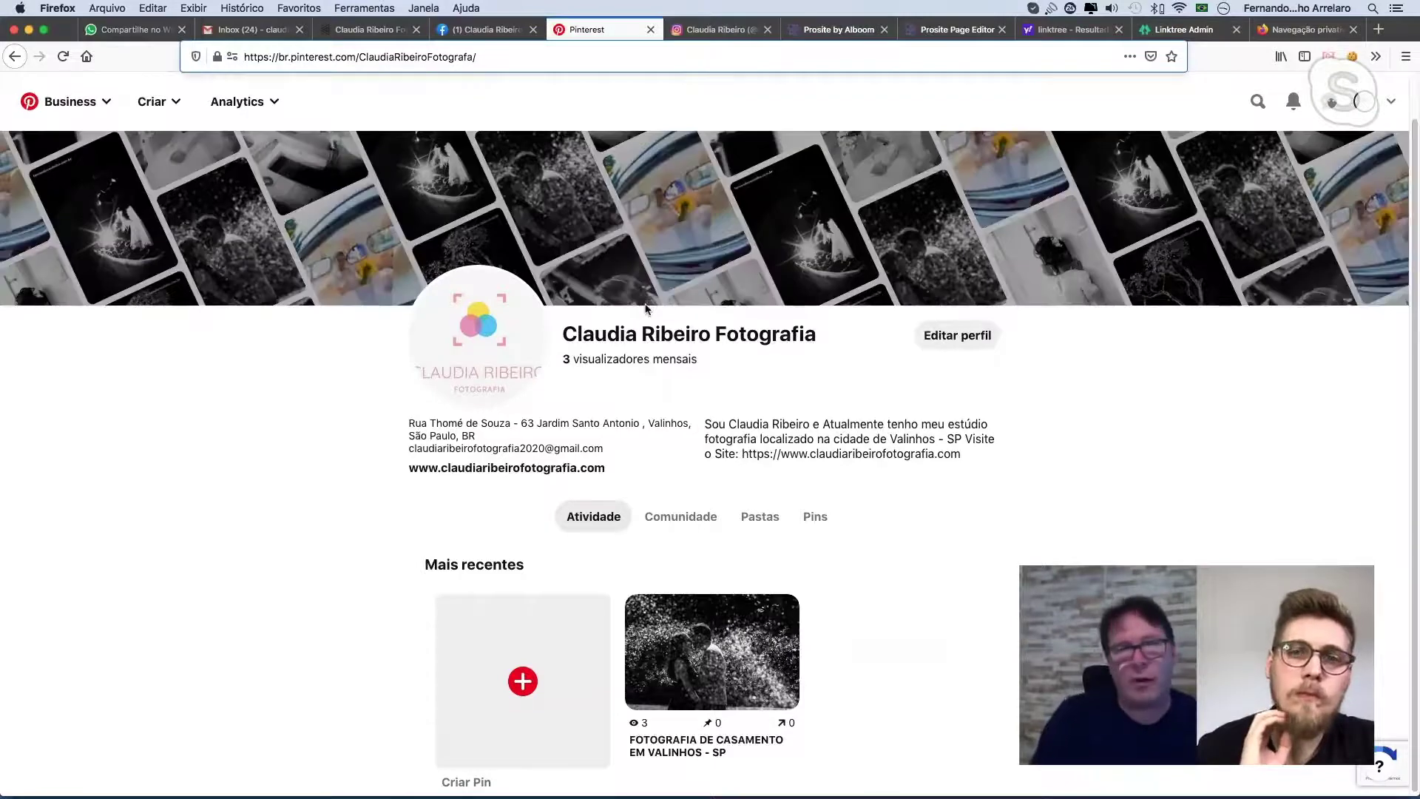
pyautogui.click(720, 31)
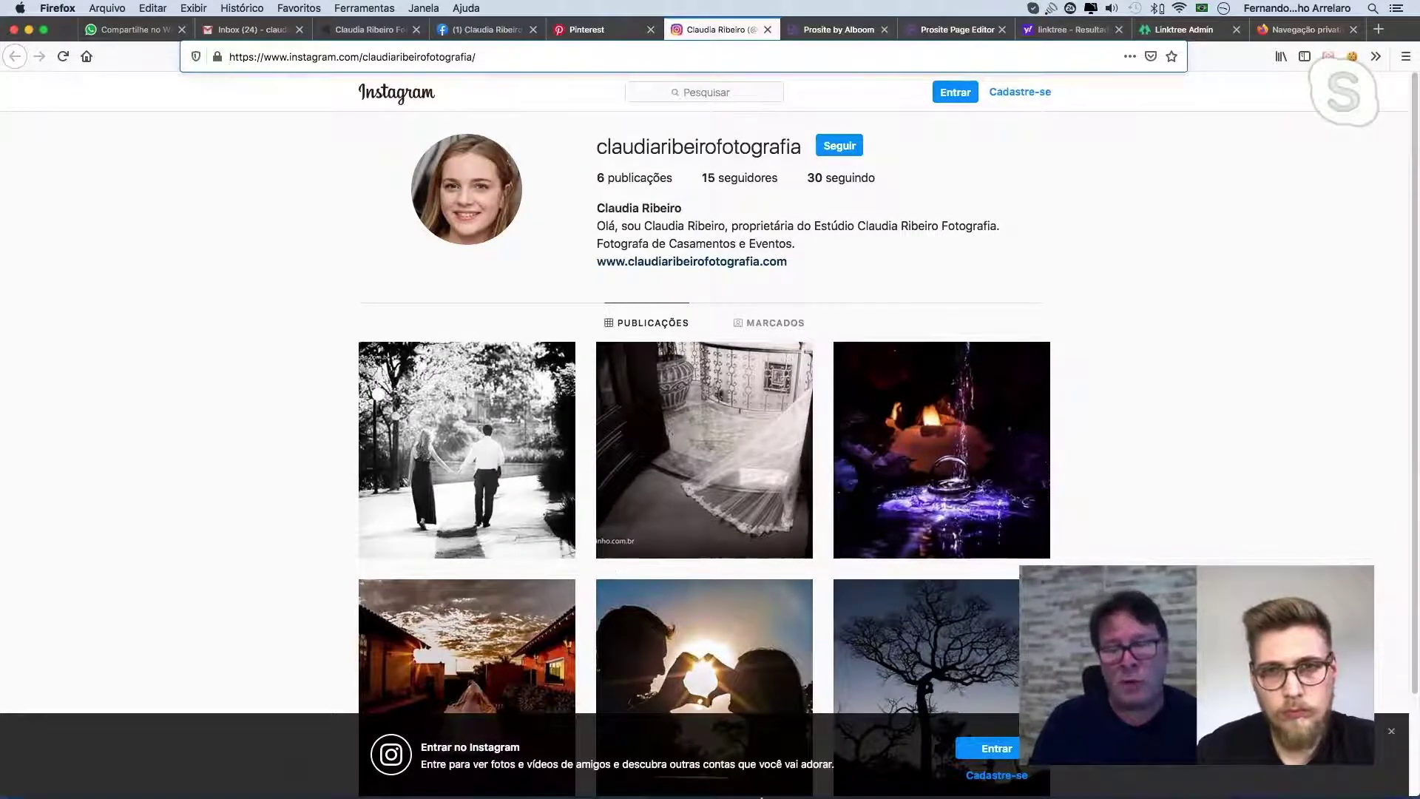
# Switch to Chrome, view the SEO consultant's Instagram profile, and try the Linktree link in its bio.
pyautogui.moveTo(769, 754)
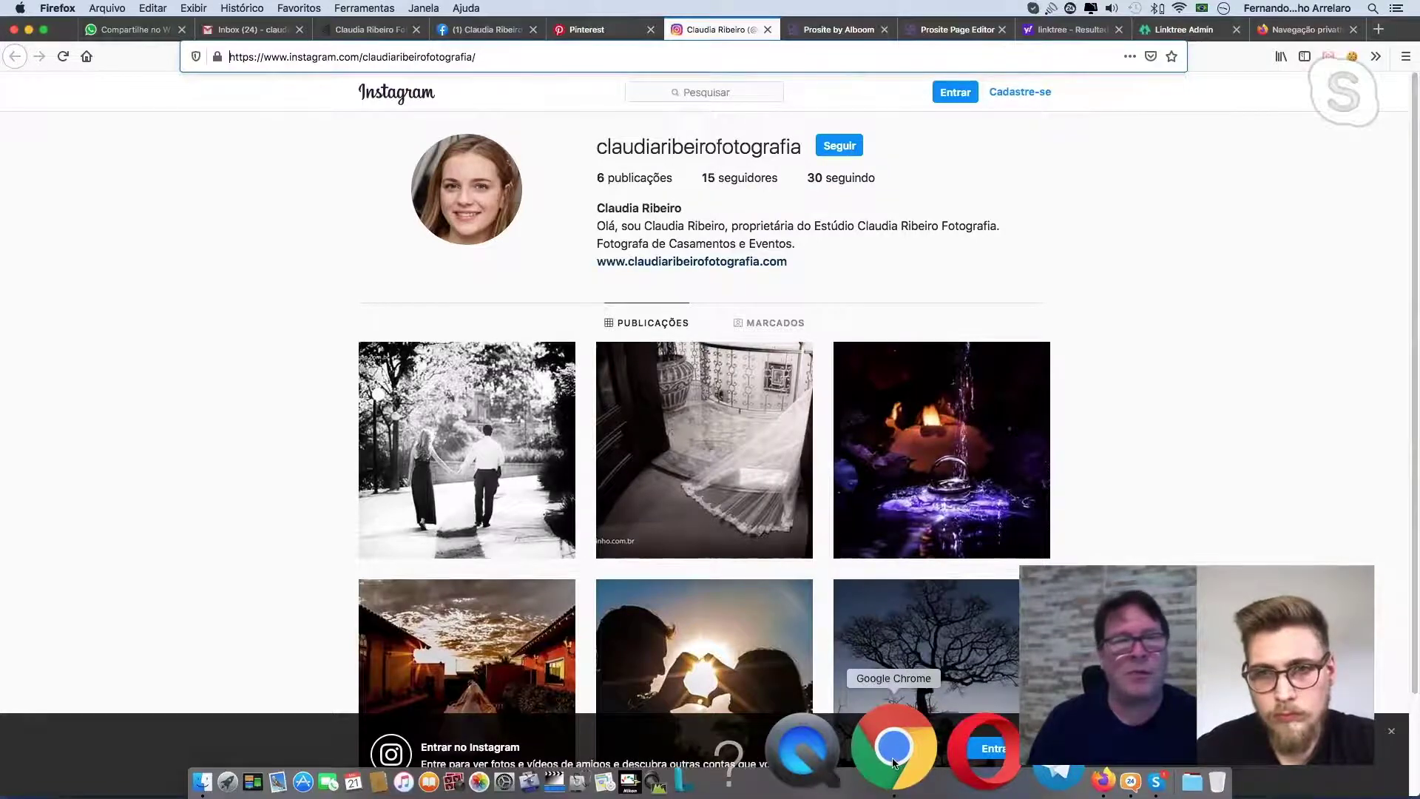
pyautogui.click(894, 760)
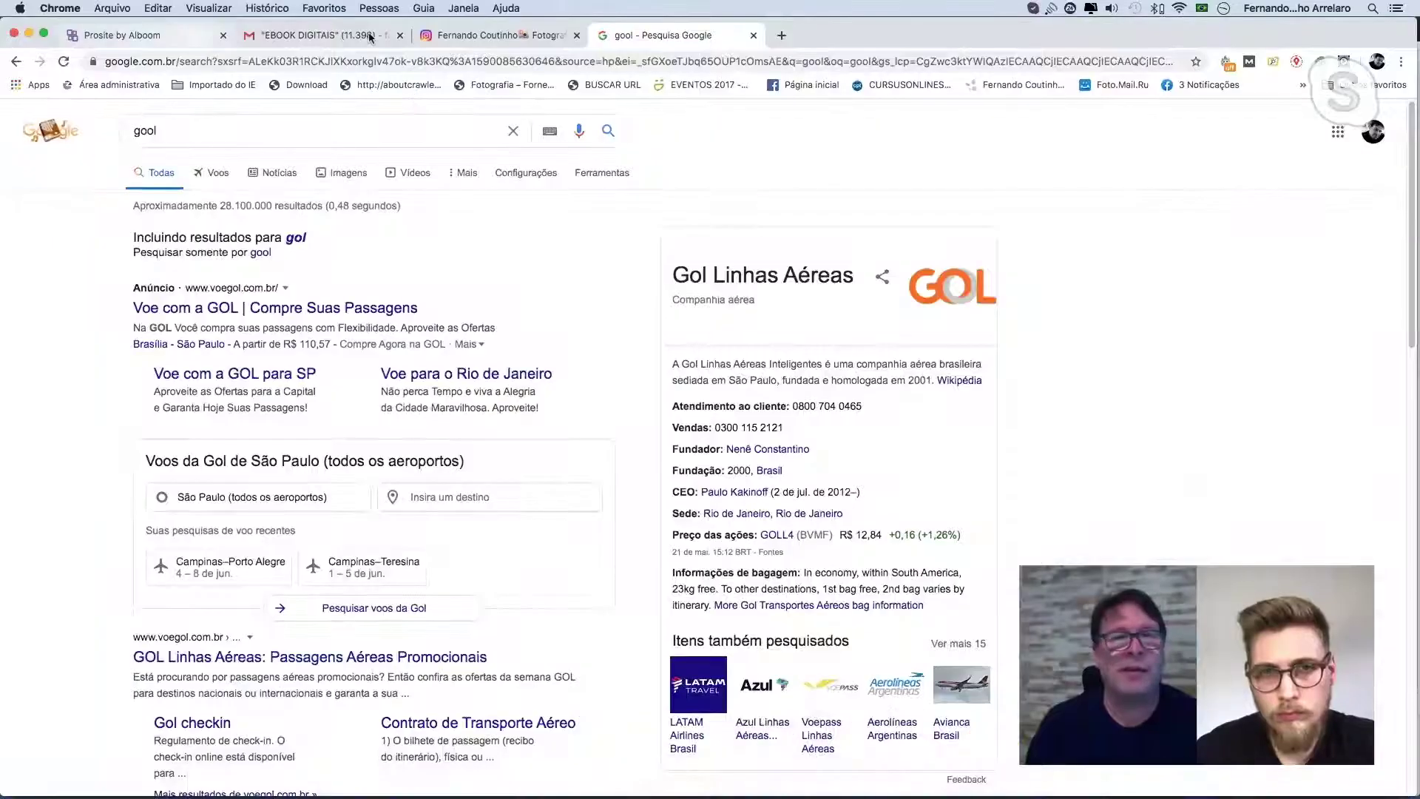
pyautogui.click(516, 37)
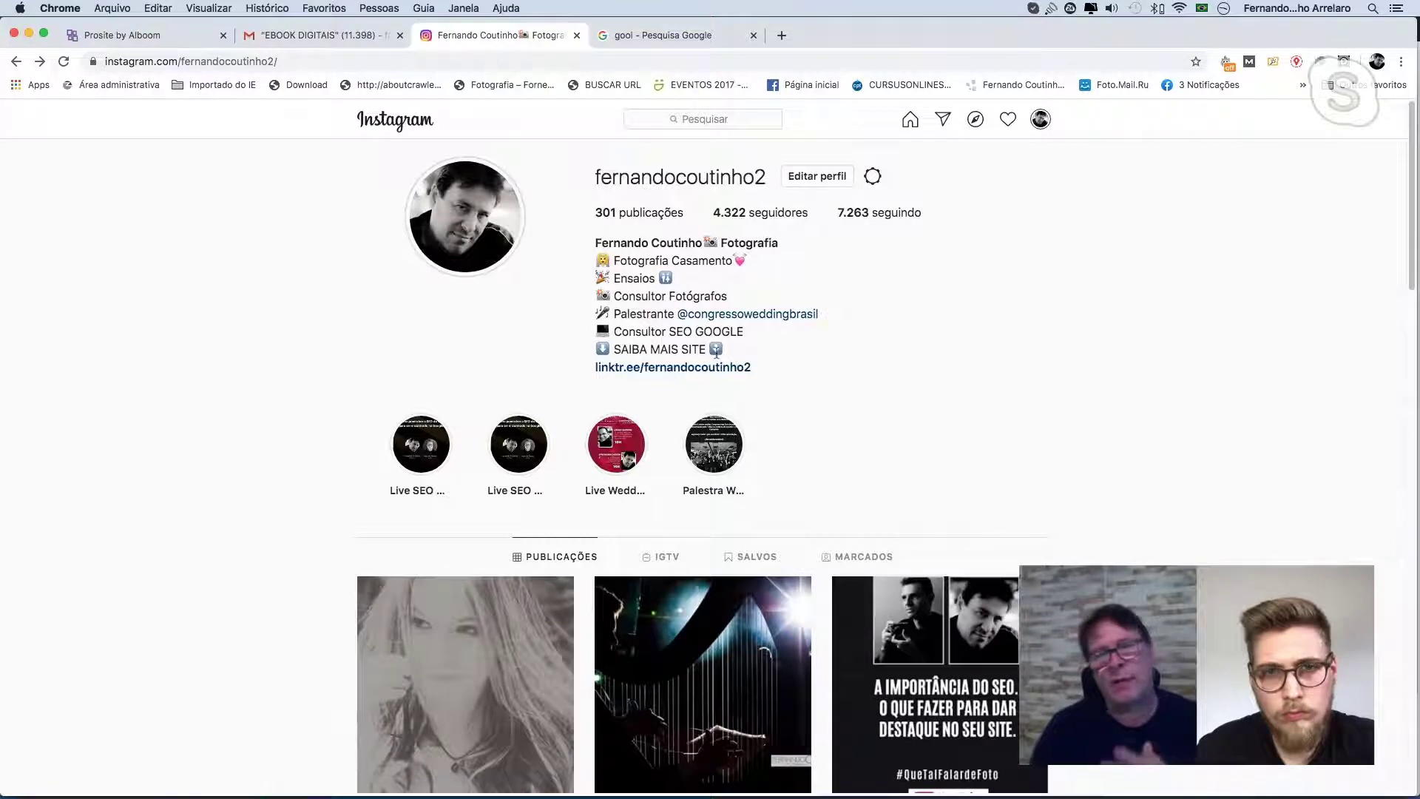
pyautogui.click(693, 370)
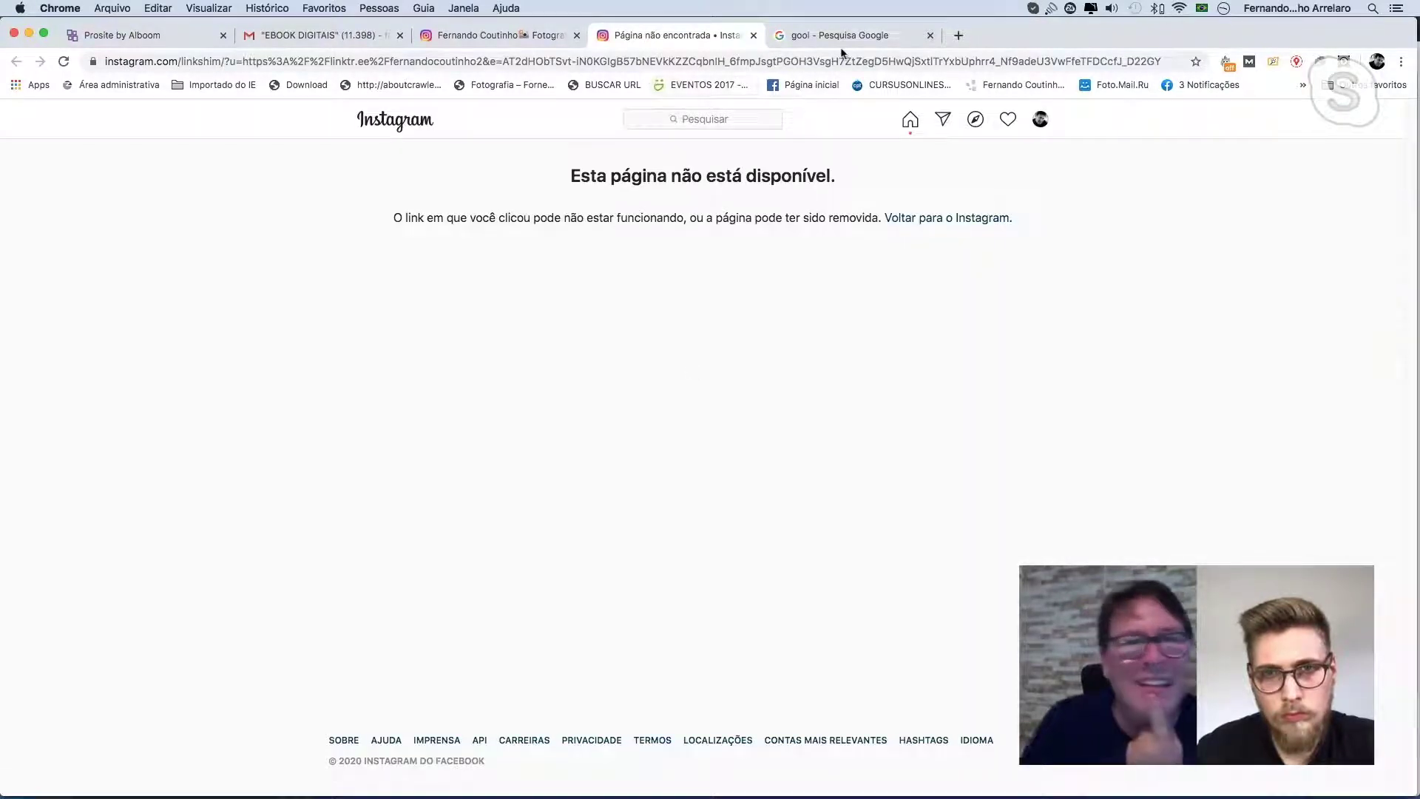
pyautogui.click(546, 35)
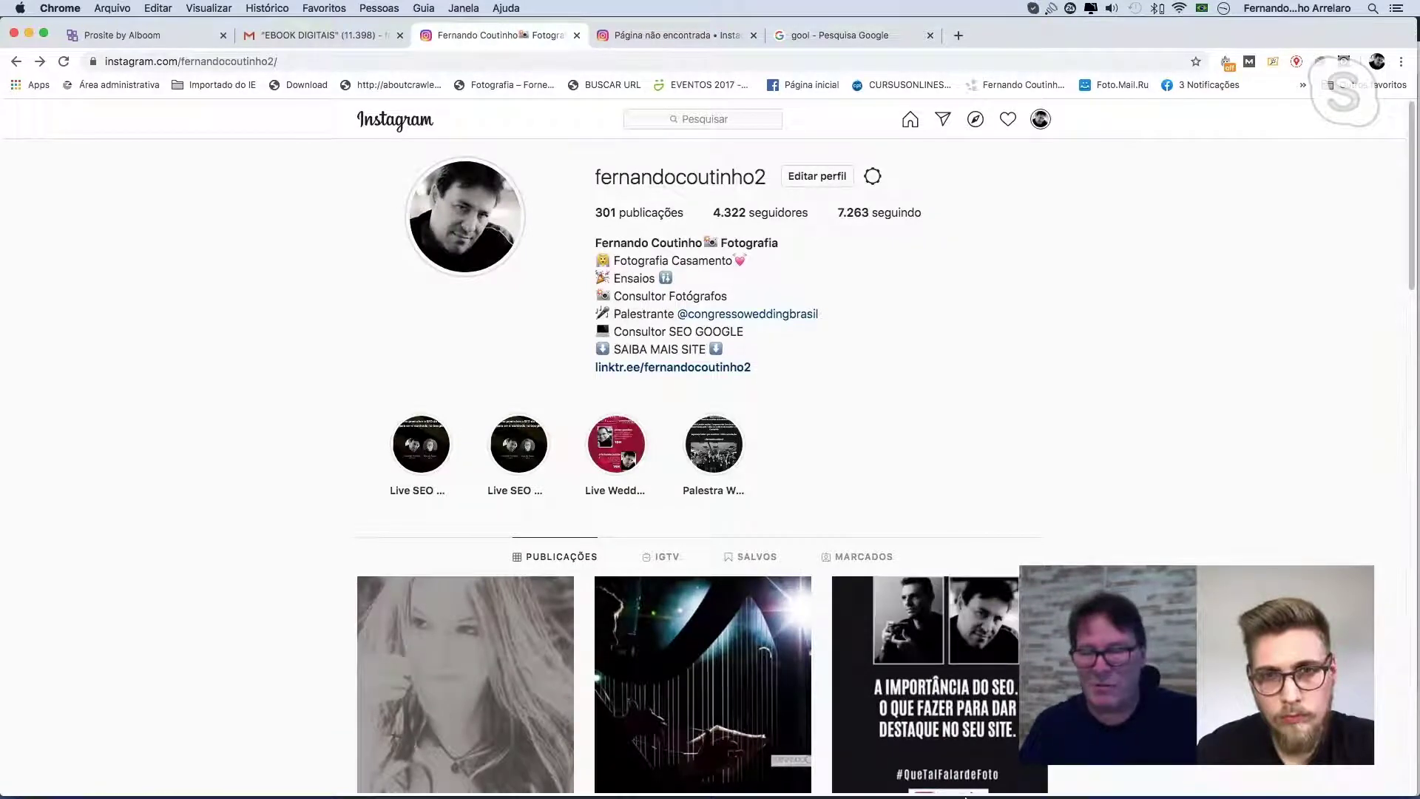
# Switch back to Firefox and view the links listed in the Linktree admin.
pyautogui.moveTo(954, 791)
pyautogui.click(964, 756)
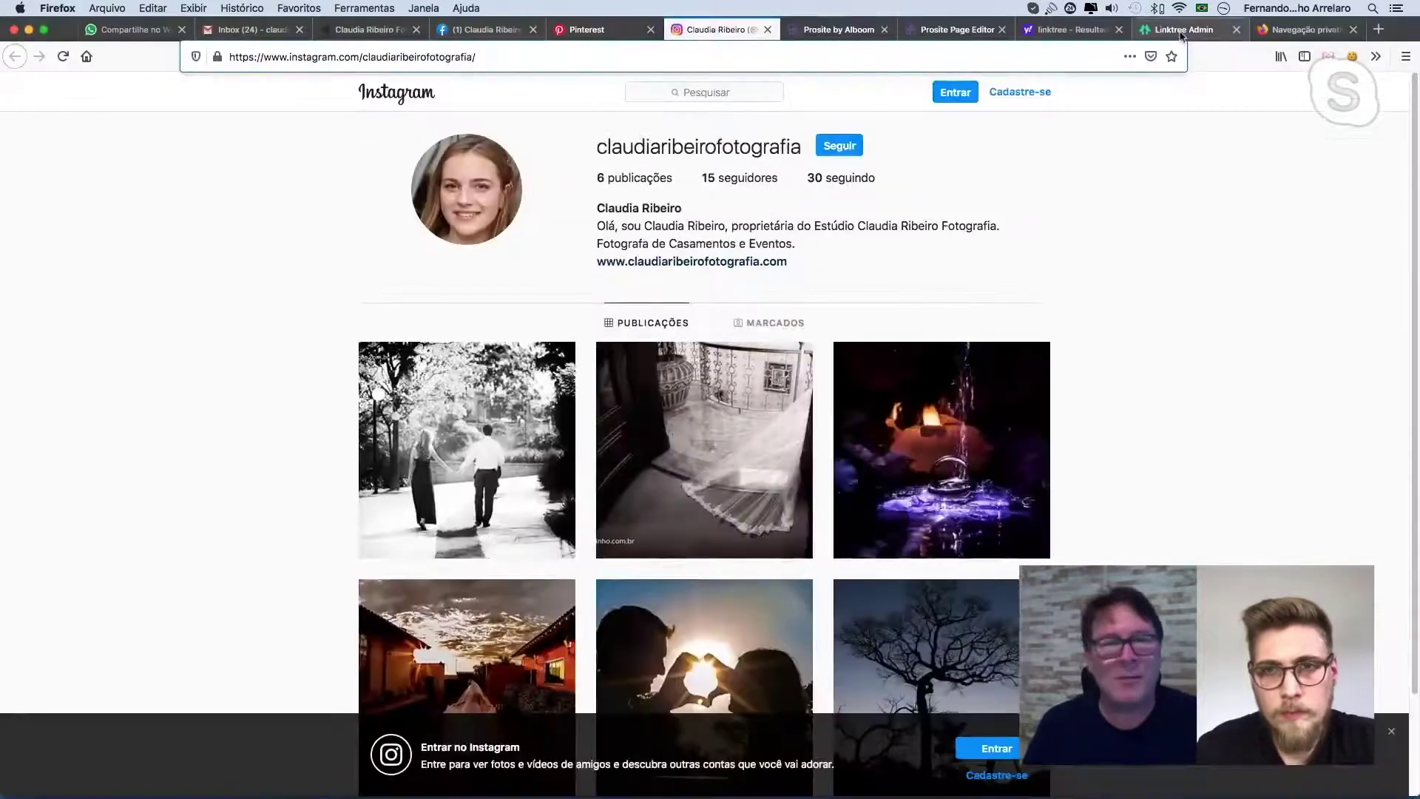
pyautogui.click(1180, 33)
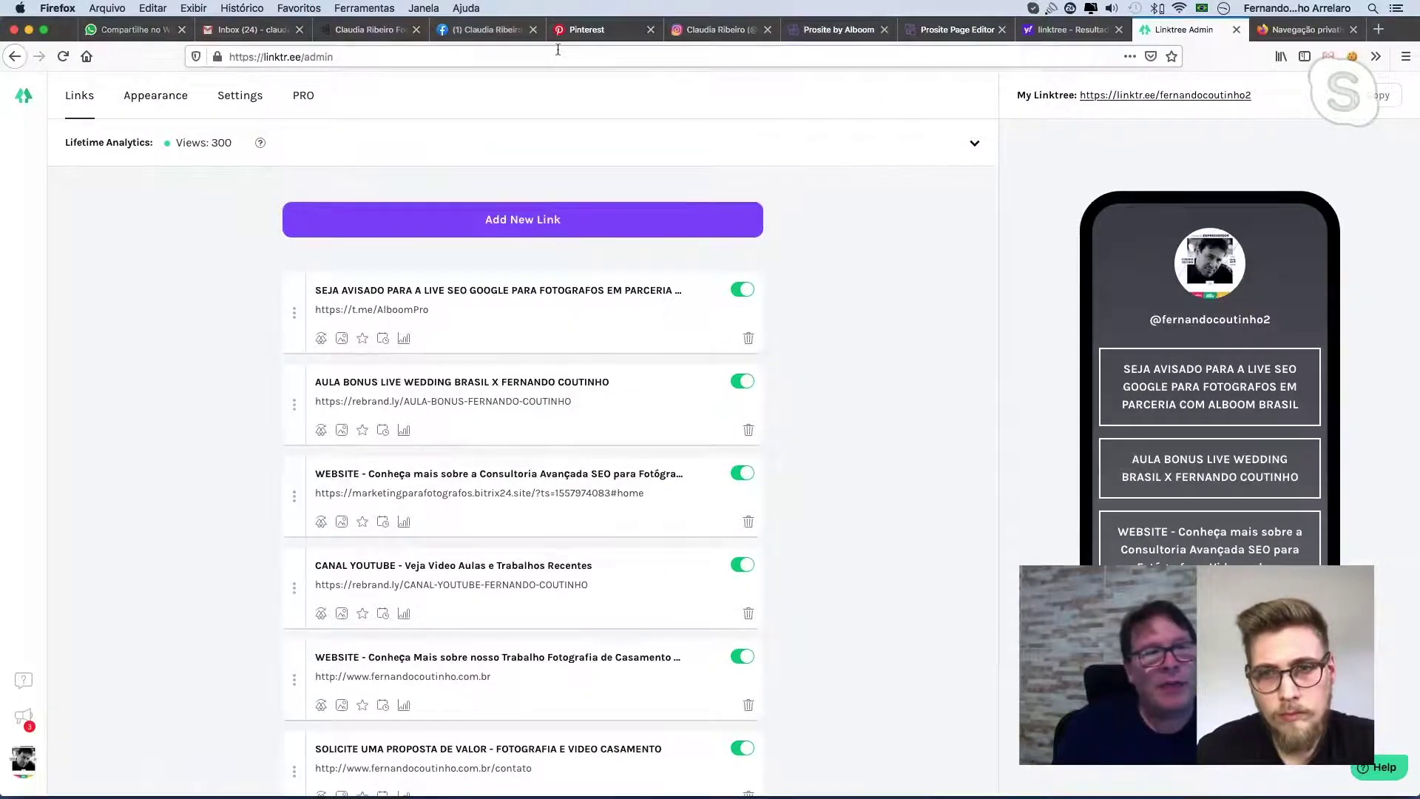
# Highlight the linktr.ee web address and look over the links listed in the Linktree admin.
pyautogui.moveTo(229, 57); pyautogui.dragTo(306, 55)
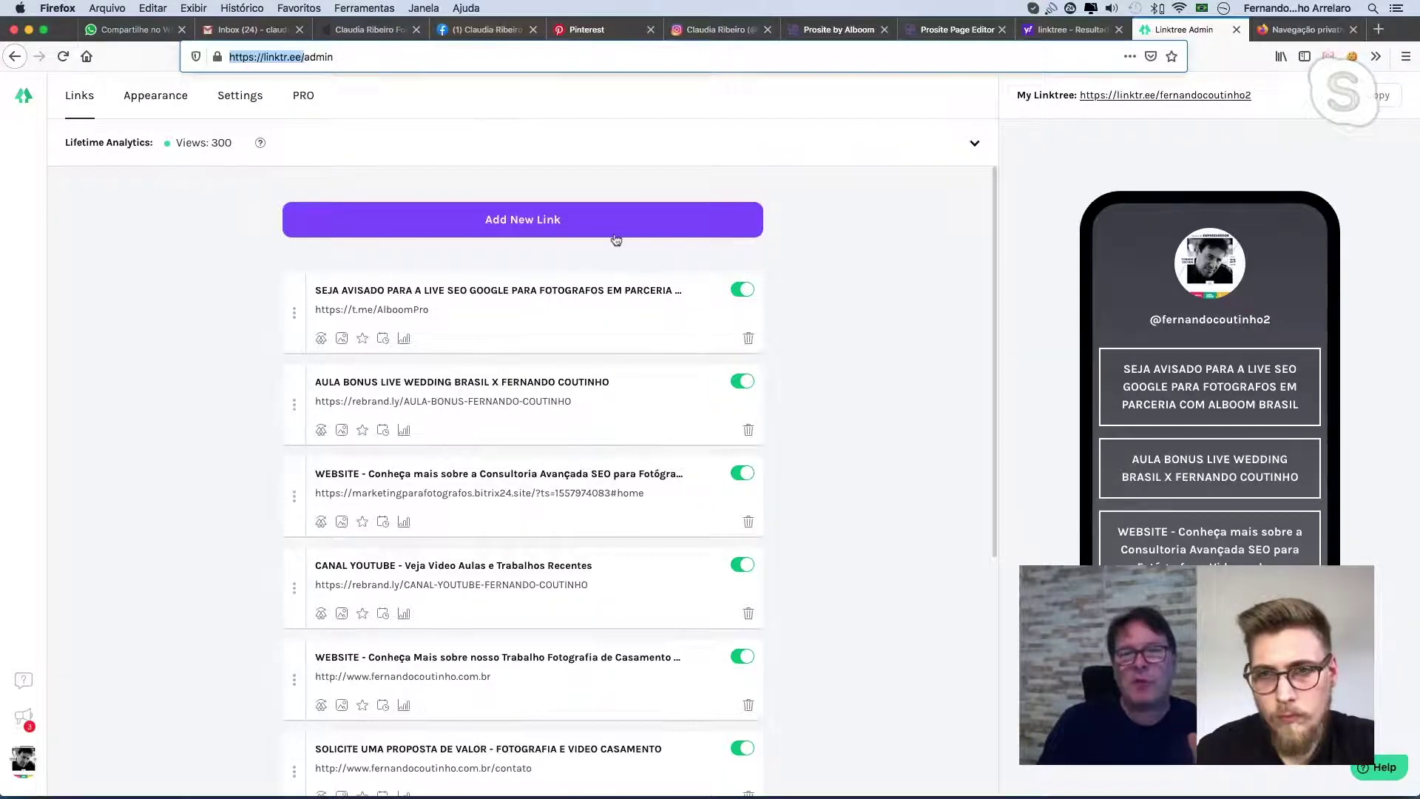
pyautogui.scroll(-2, 847, 206)
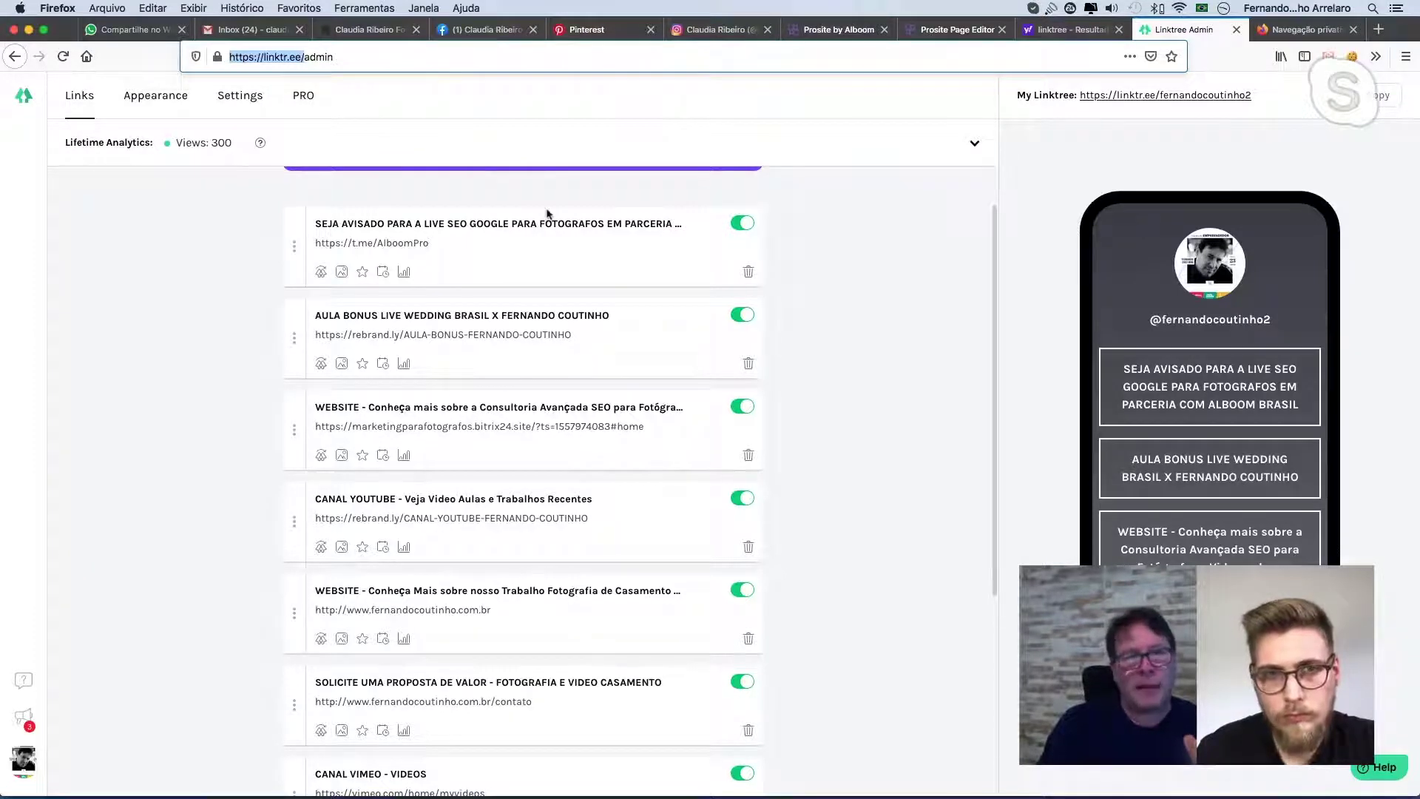
# Switch to Chrome, reload the SEO consultant's Instagram profile and open the Linktree page from its bio, closing the page-not-found tab.
pyautogui.moveTo(544, 796)
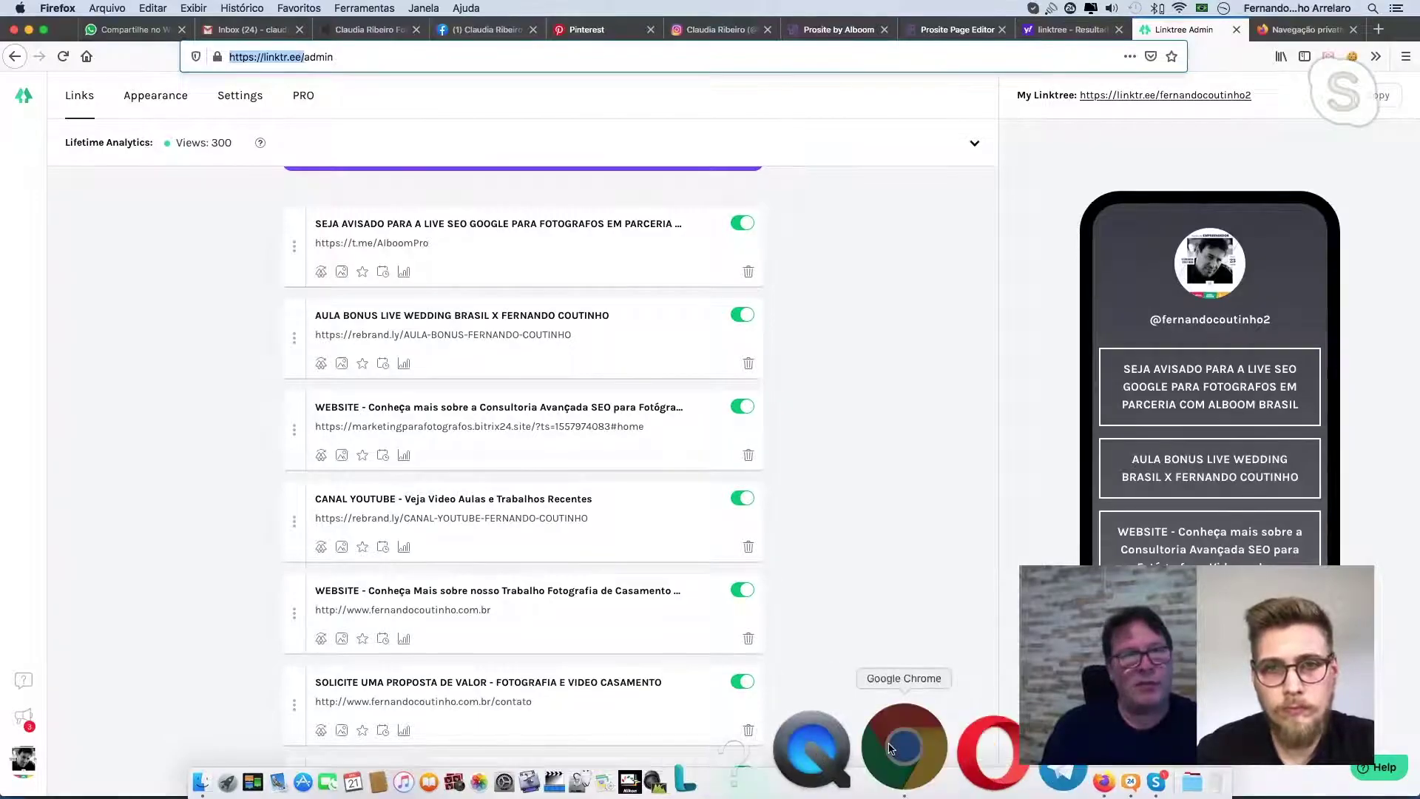
pyautogui.click(903, 752)
pyautogui.click(330, 59)
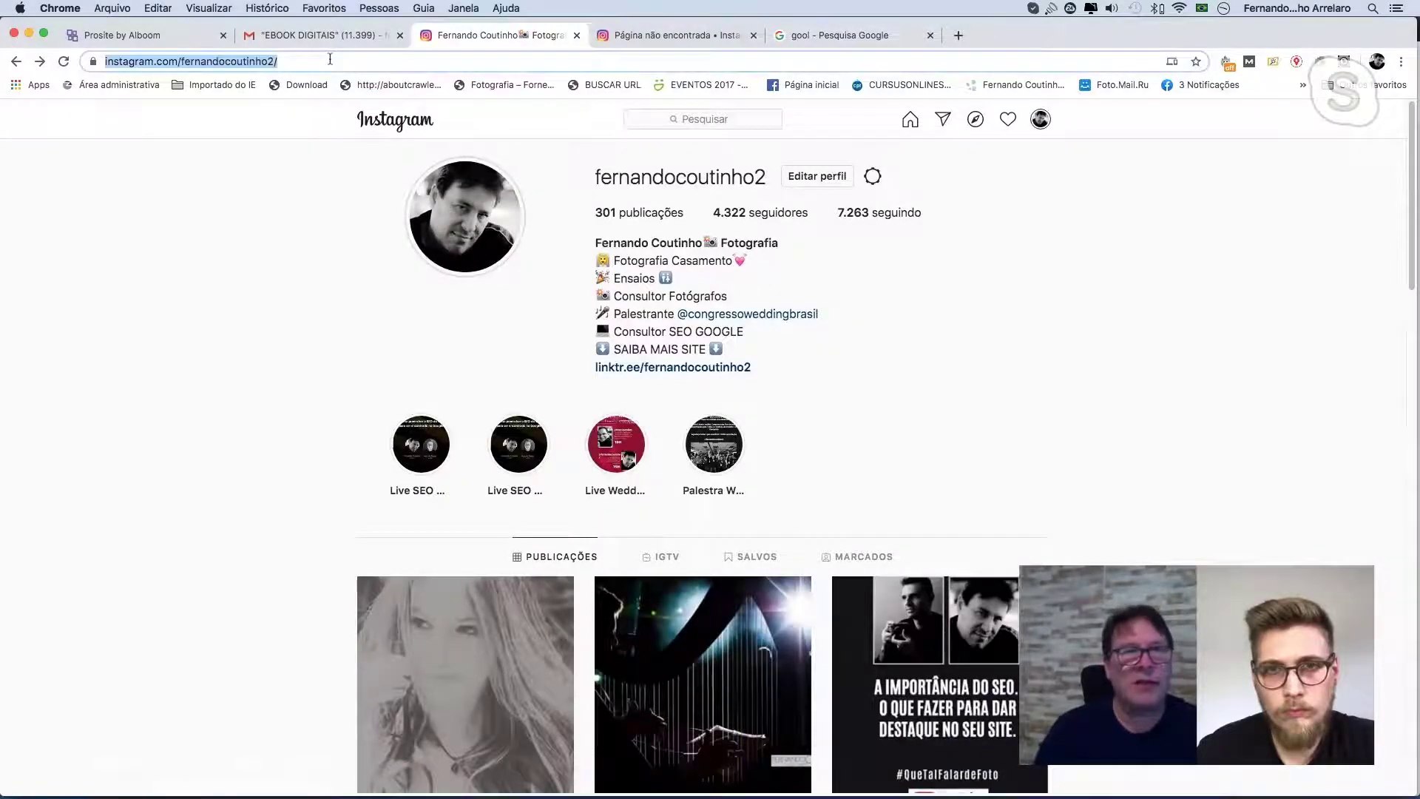
pyautogui.press('Return')
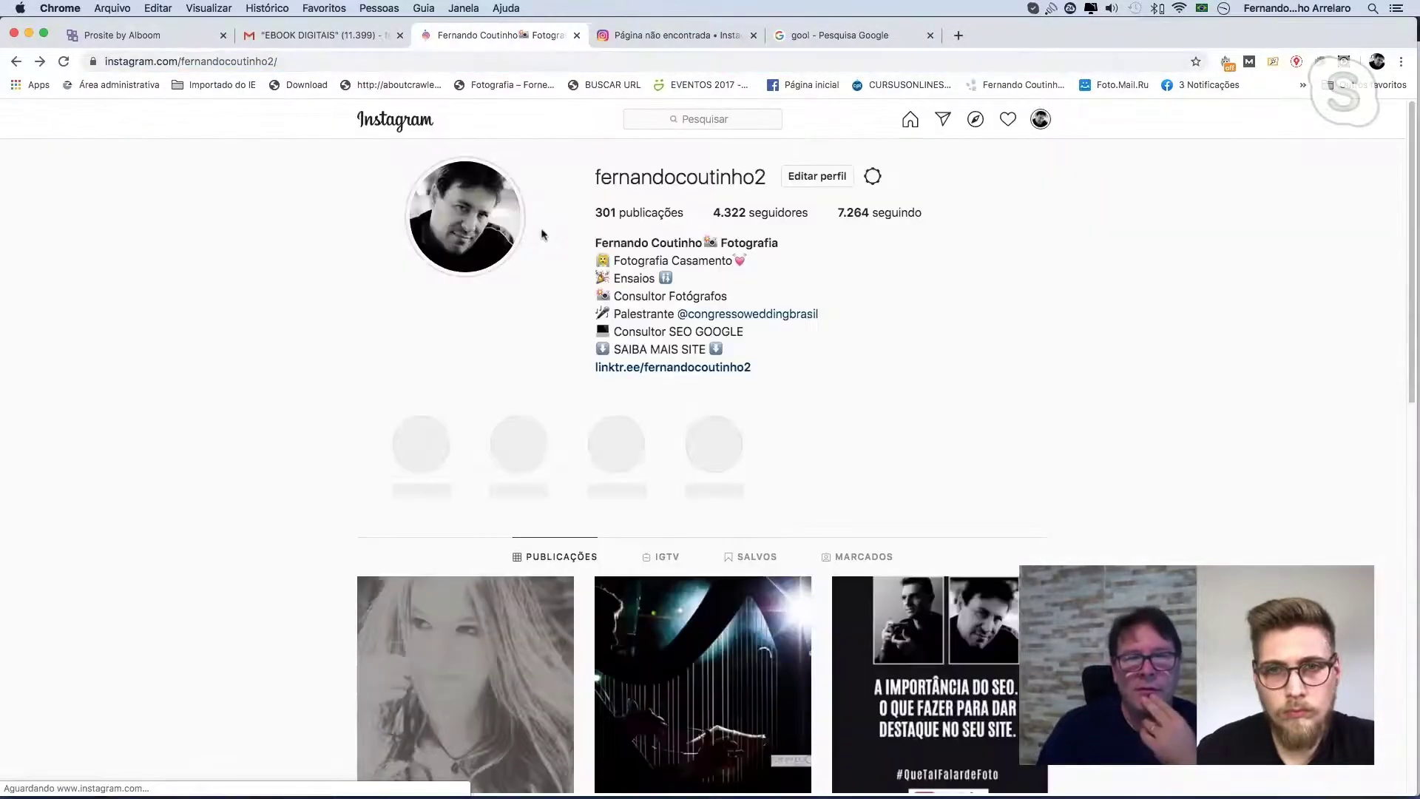
pyautogui.click(675, 367)
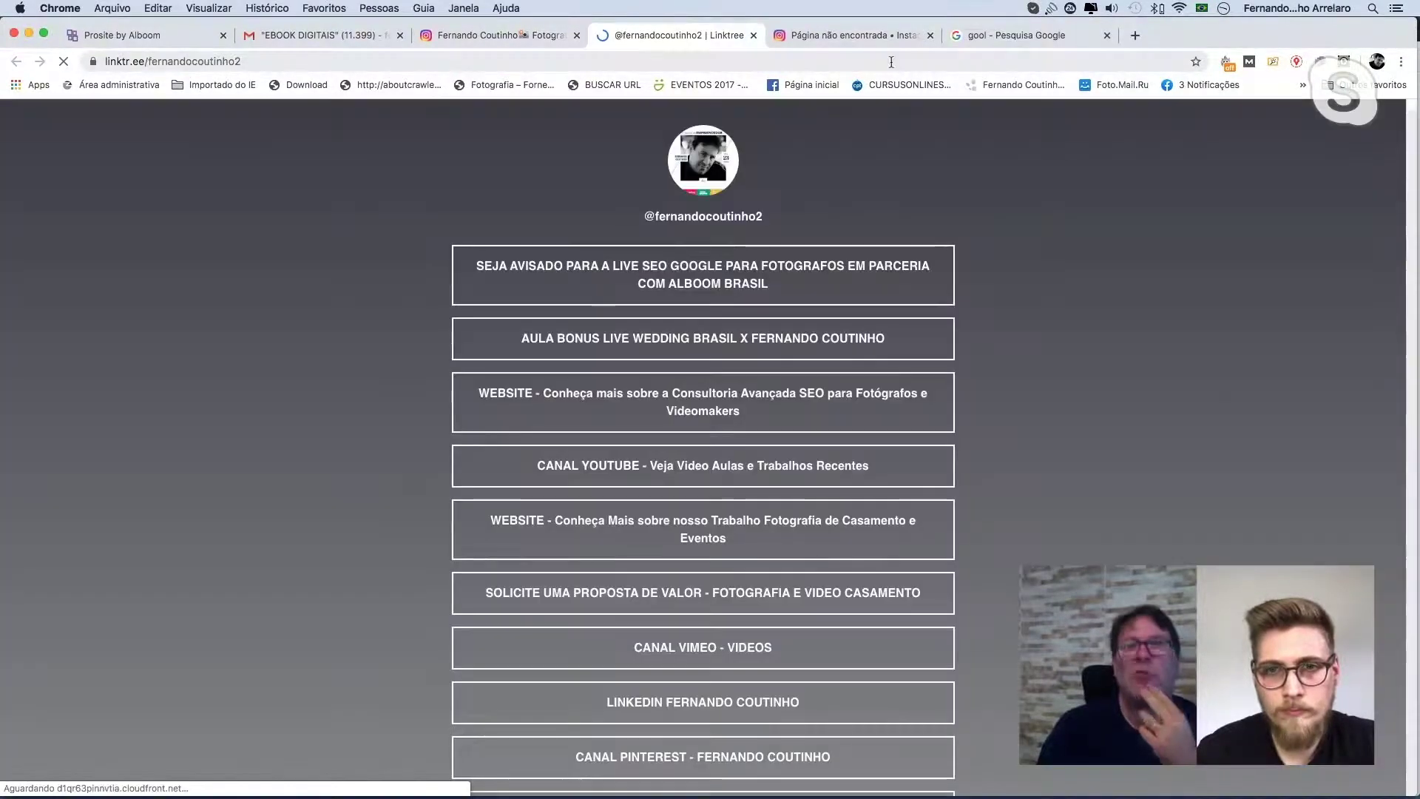
pyautogui.click(930, 35)
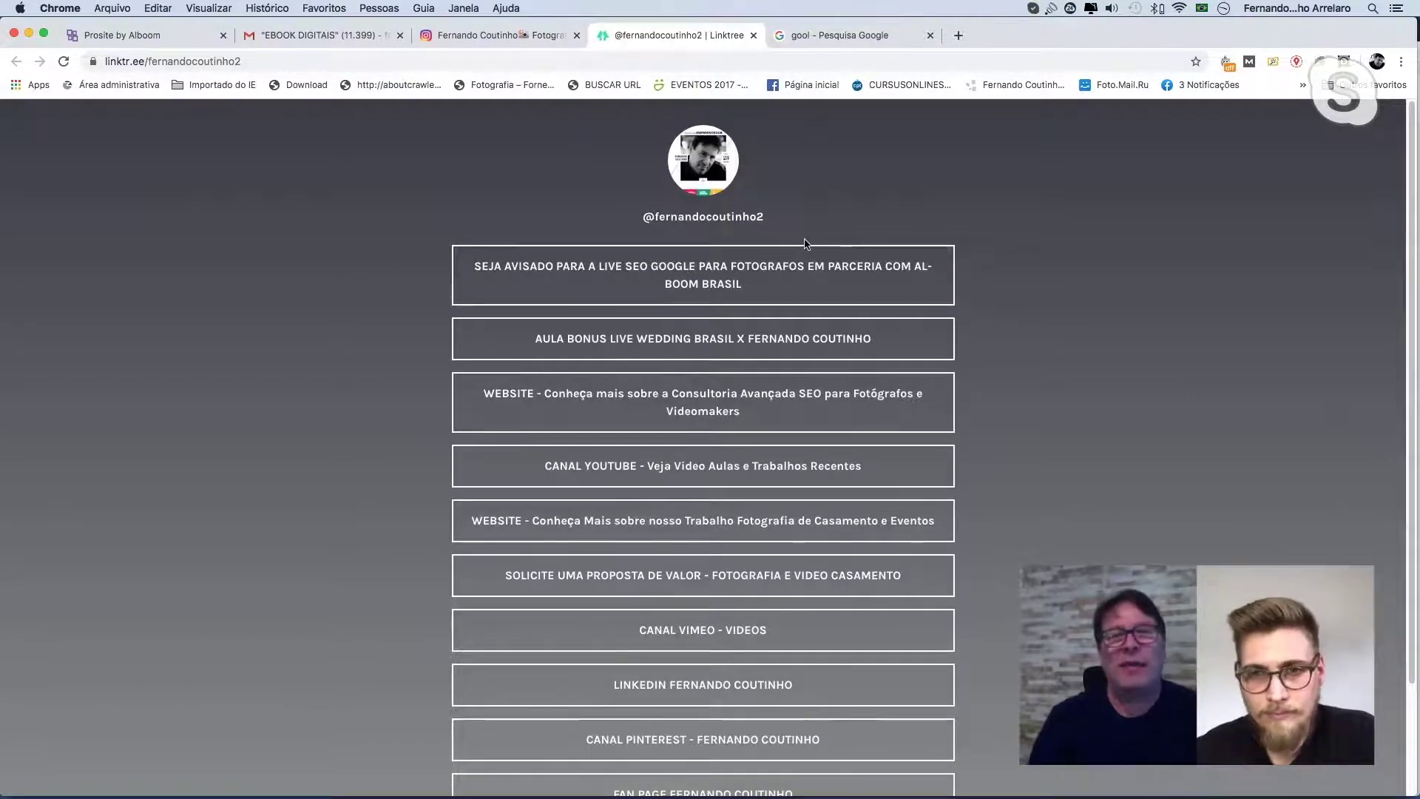
# Examine how the Instagram bio link leads to the public Linktree page and review all the links on it.
pyautogui.click(507, 35)
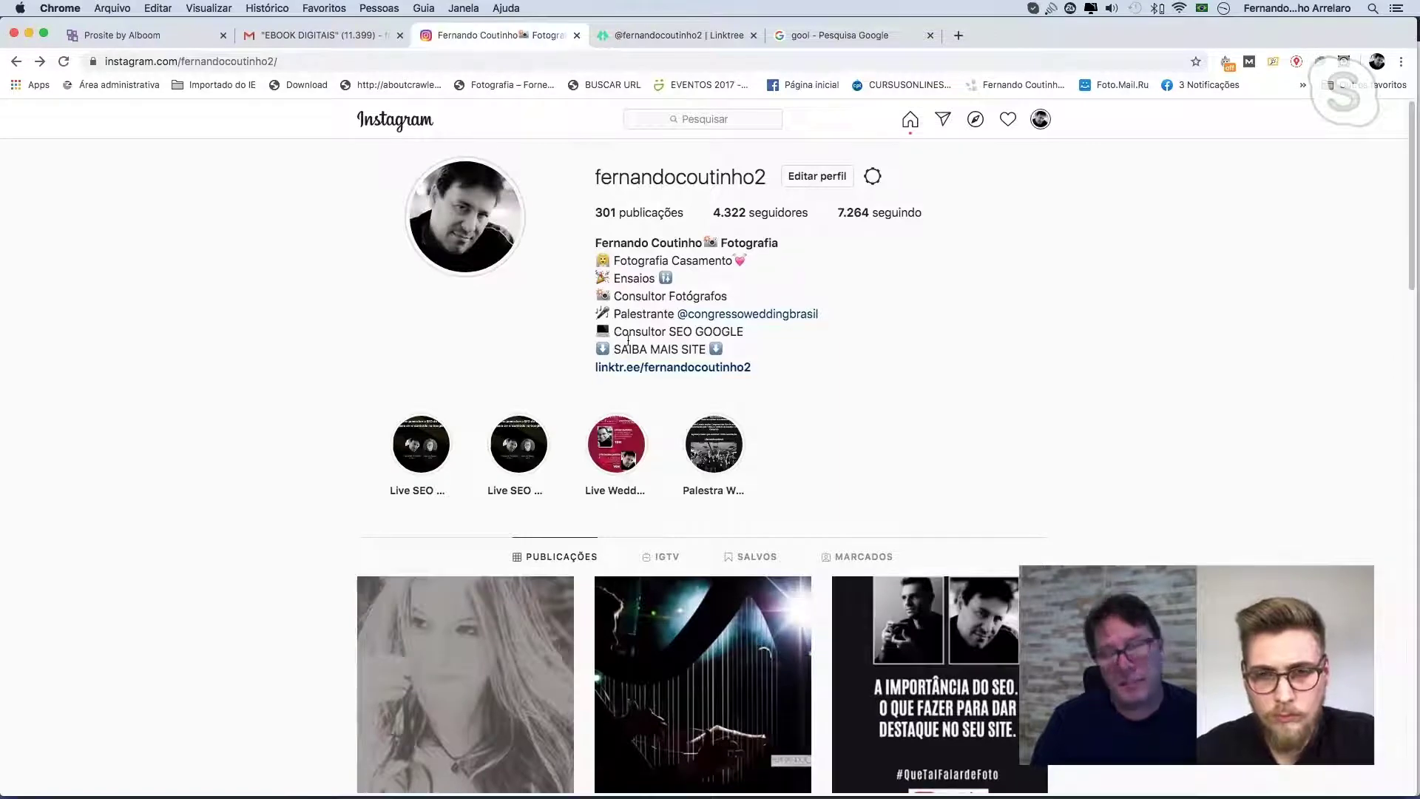
pyautogui.click(677, 373)
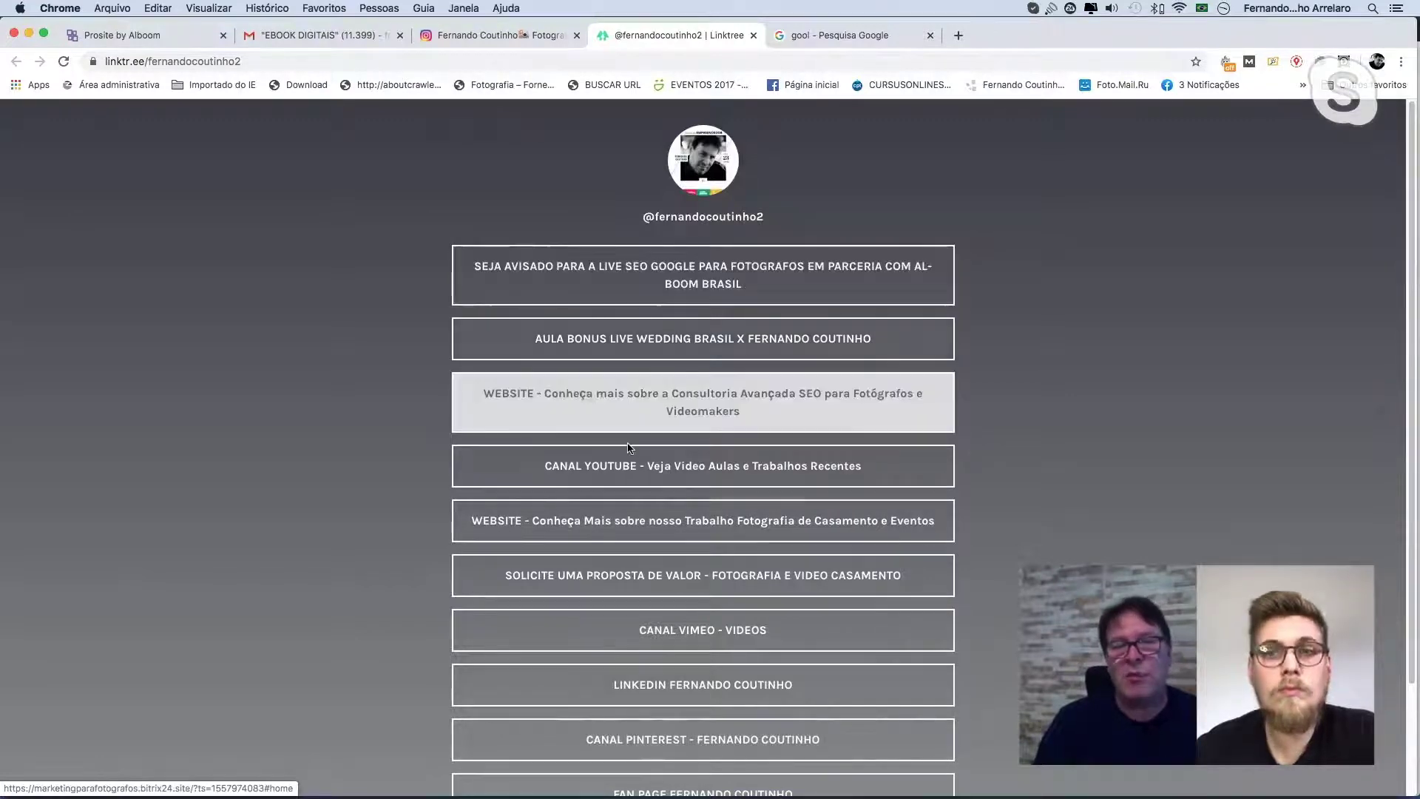
pyautogui.scroll(-2, 642, 452)
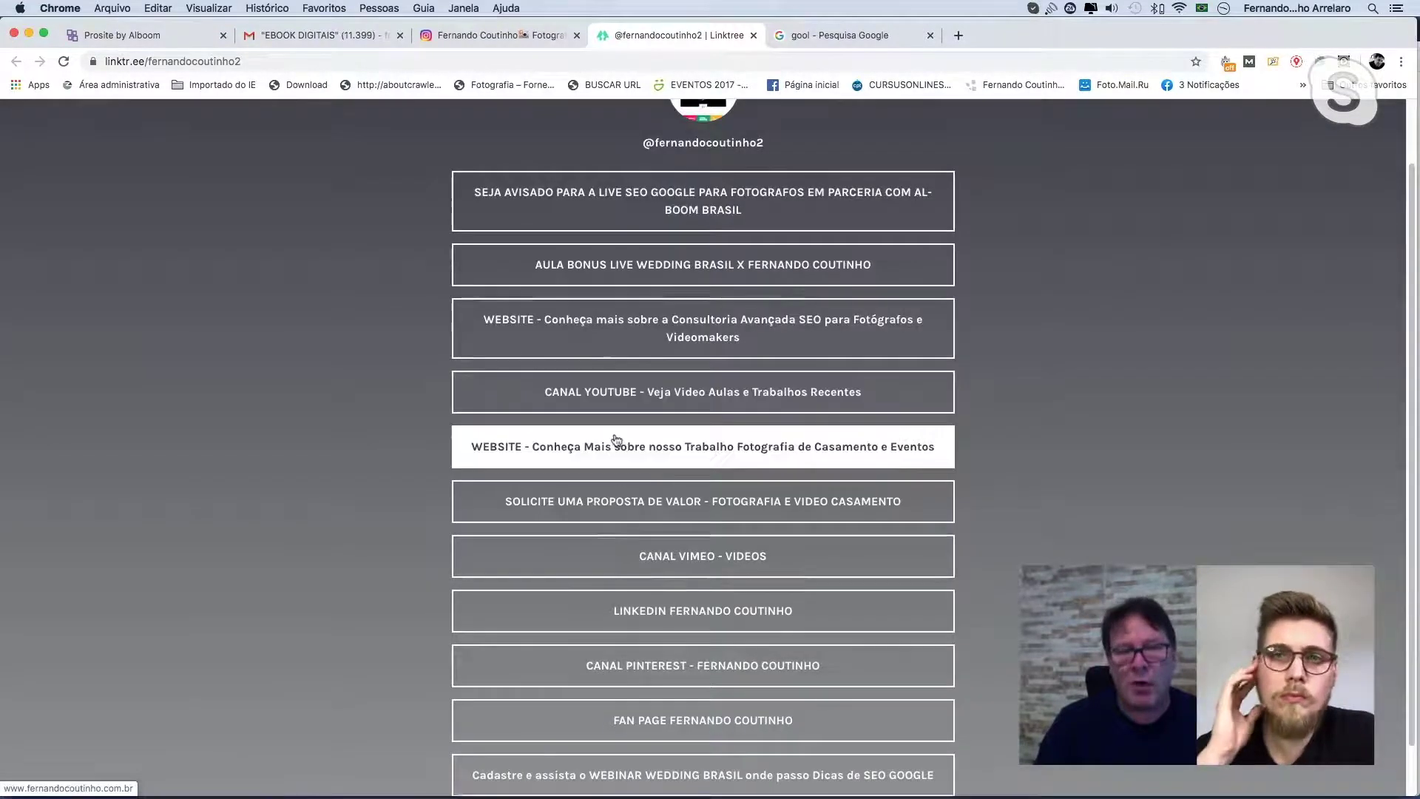
pyautogui.scroll(-1, 665, 444)
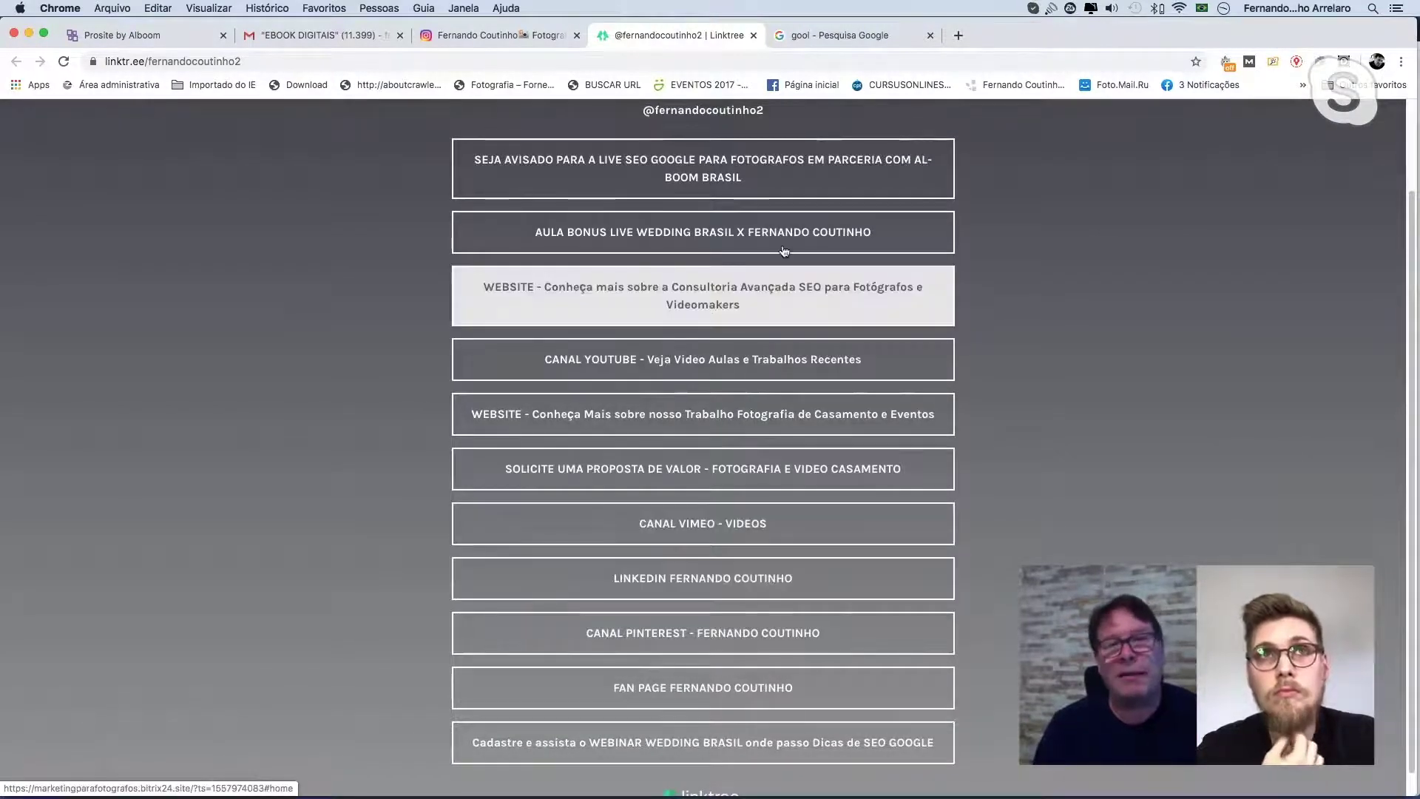
pyautogui.click(490, 35)
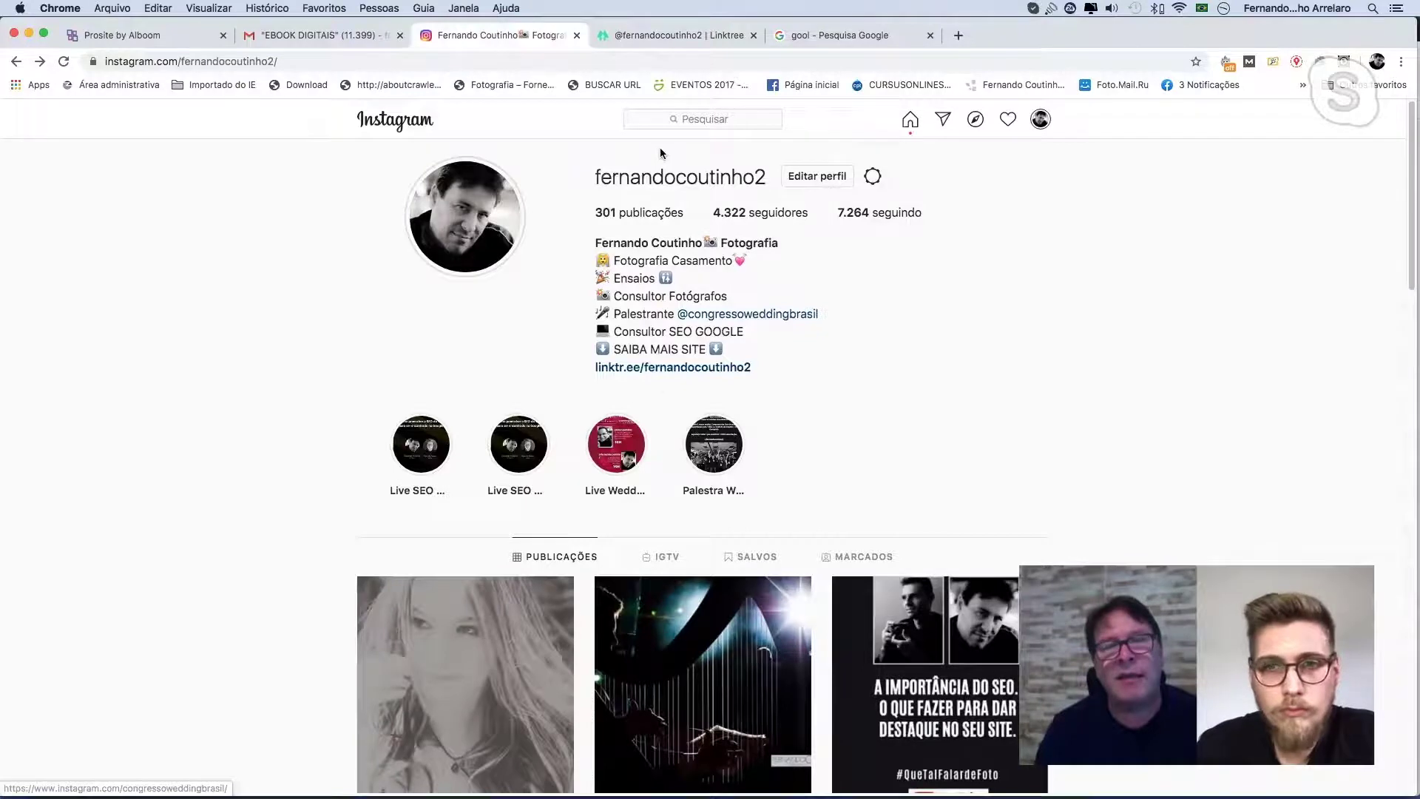
pyautogui.click(646, 38)
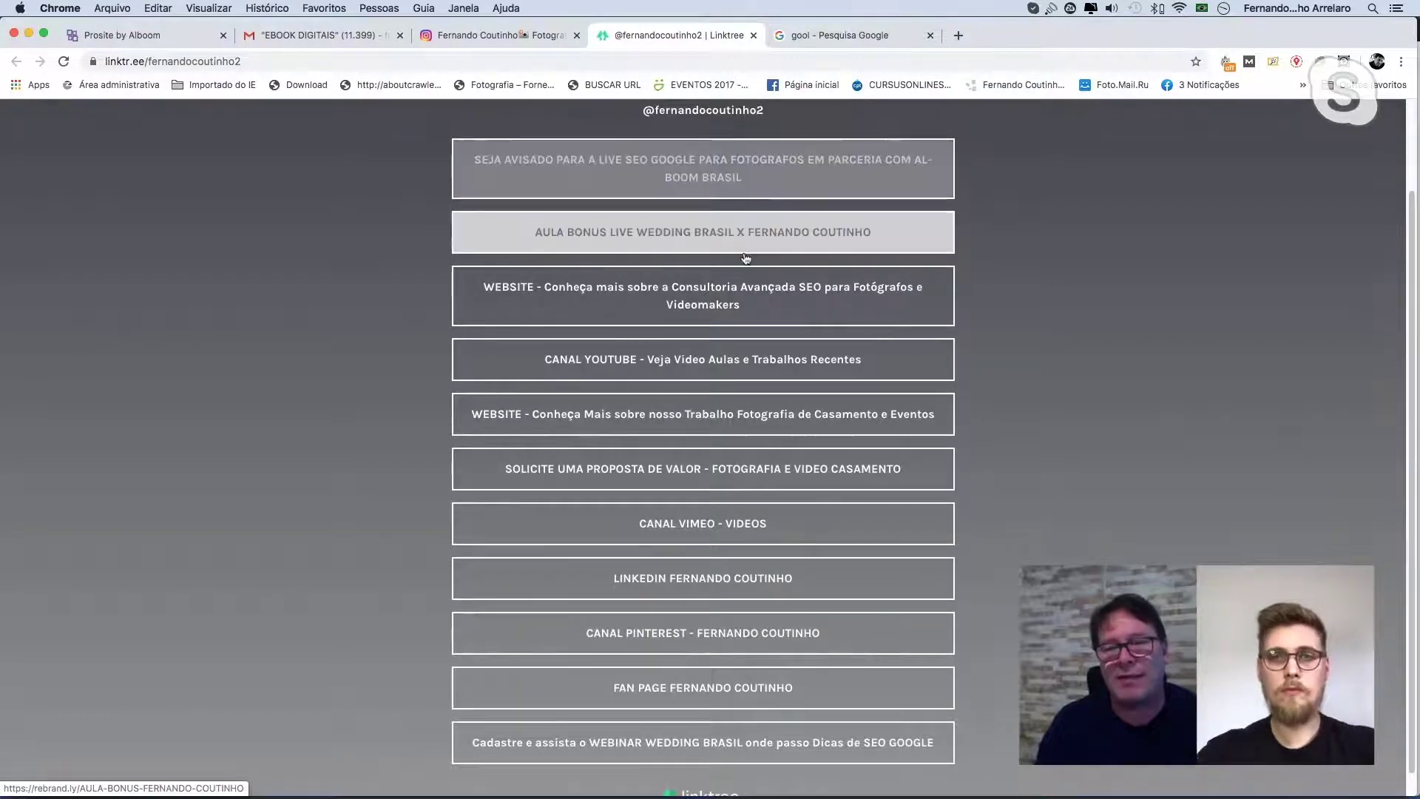
pyautogui.scroll(-1, 776, 192)
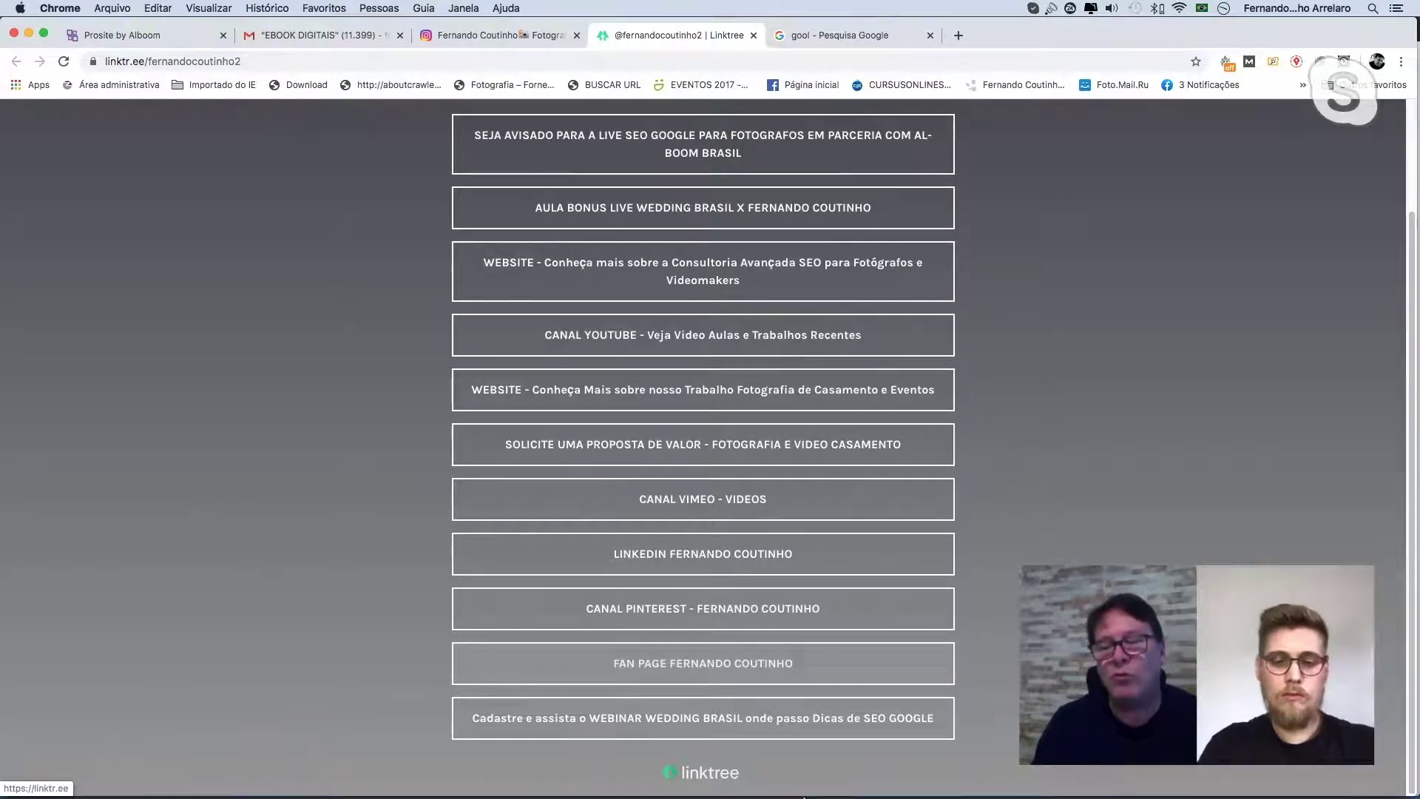
# Switch back to Firefox and examine the Linktree admin's link list alongside the phone preview of the public page.
pyautogui.moveTo(954, 797)
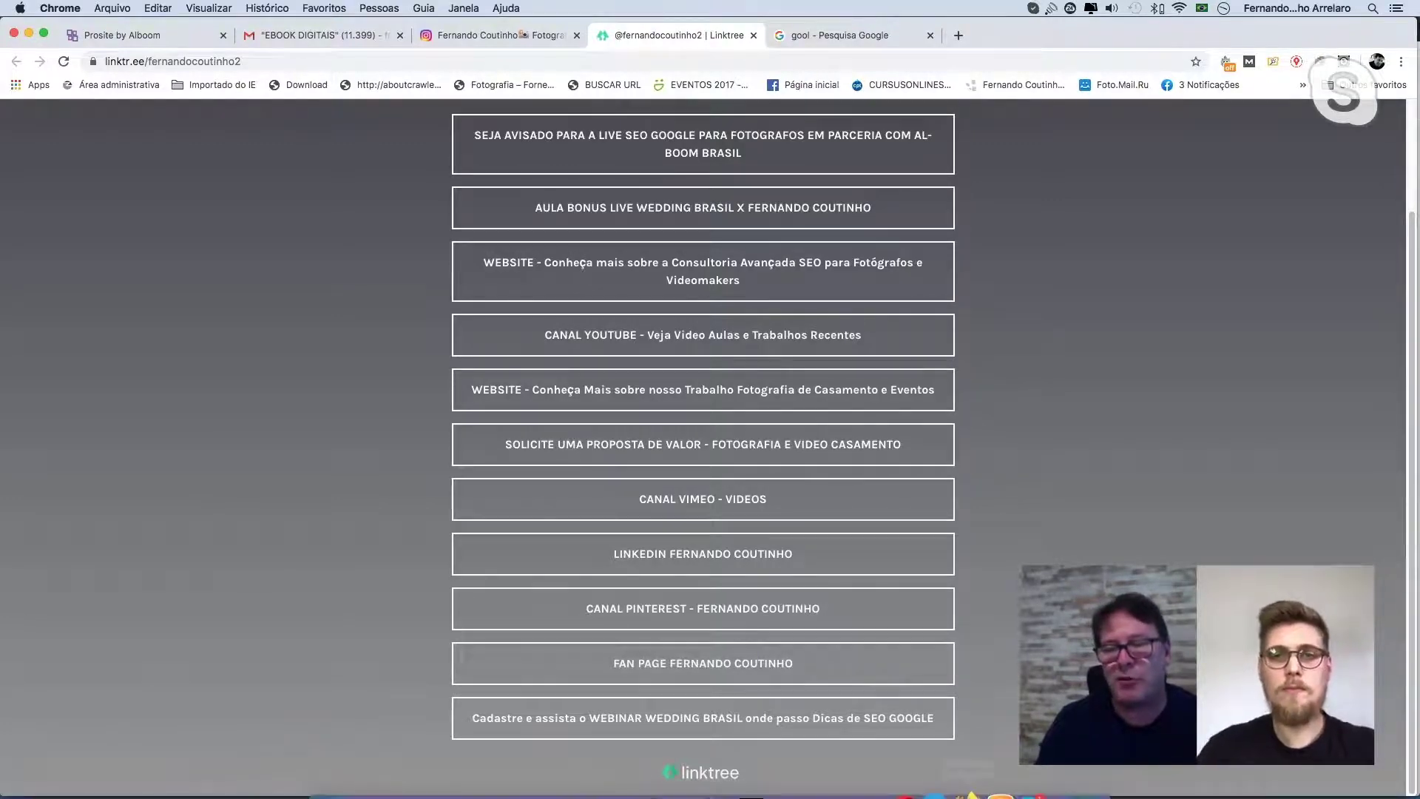
pyautogui.click(968, 756)
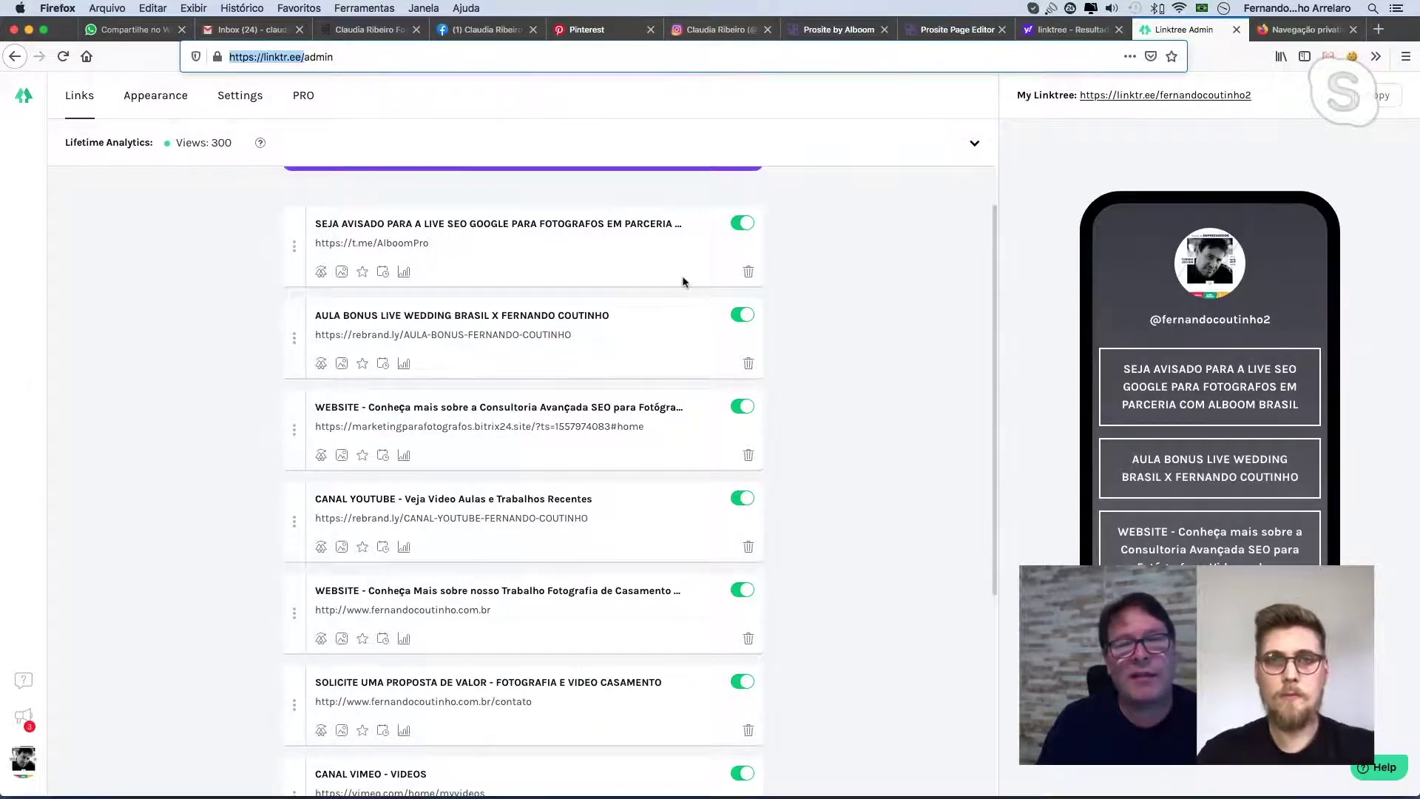
pyautogui.scroll(-1, 681, 279)
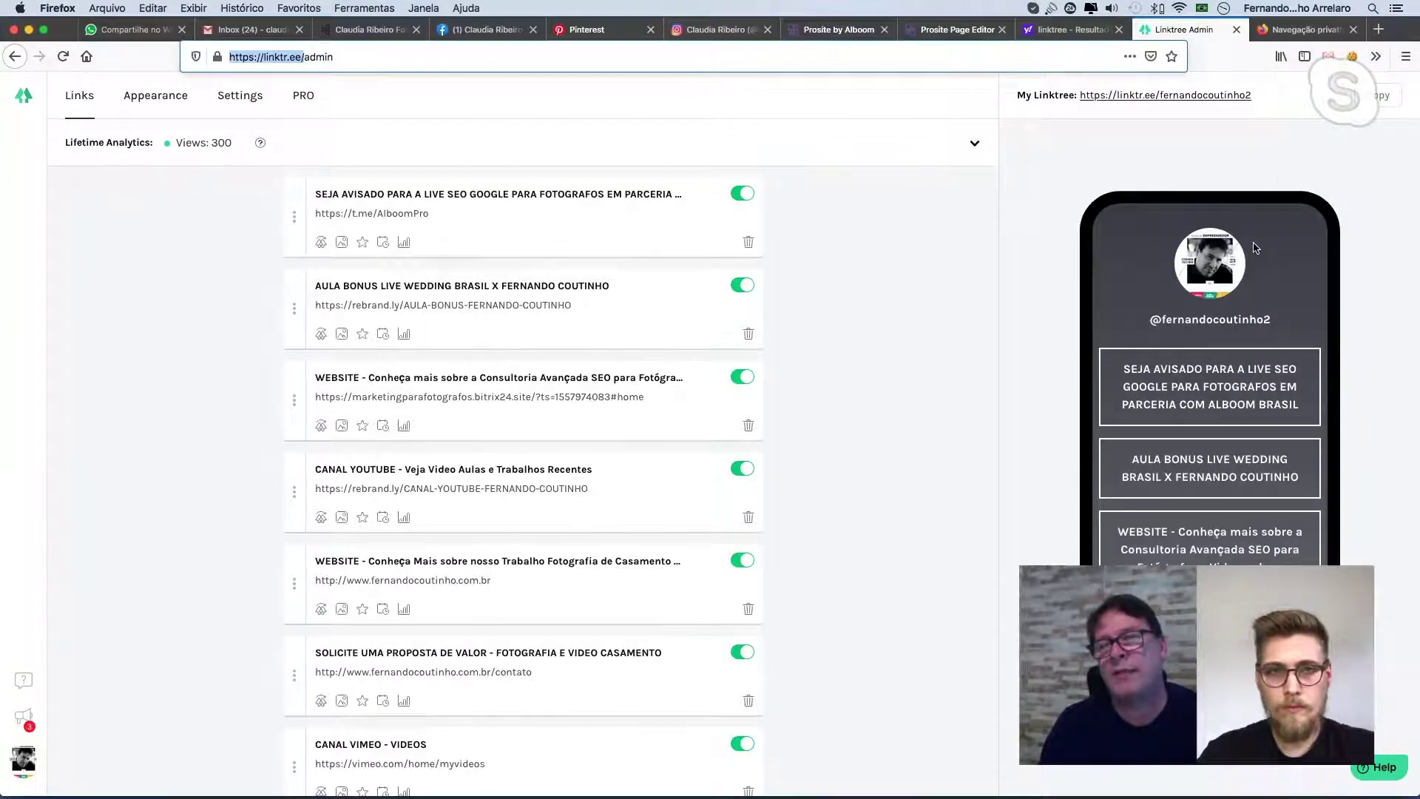
pyautogui.scroll(-10, 1239, 424)
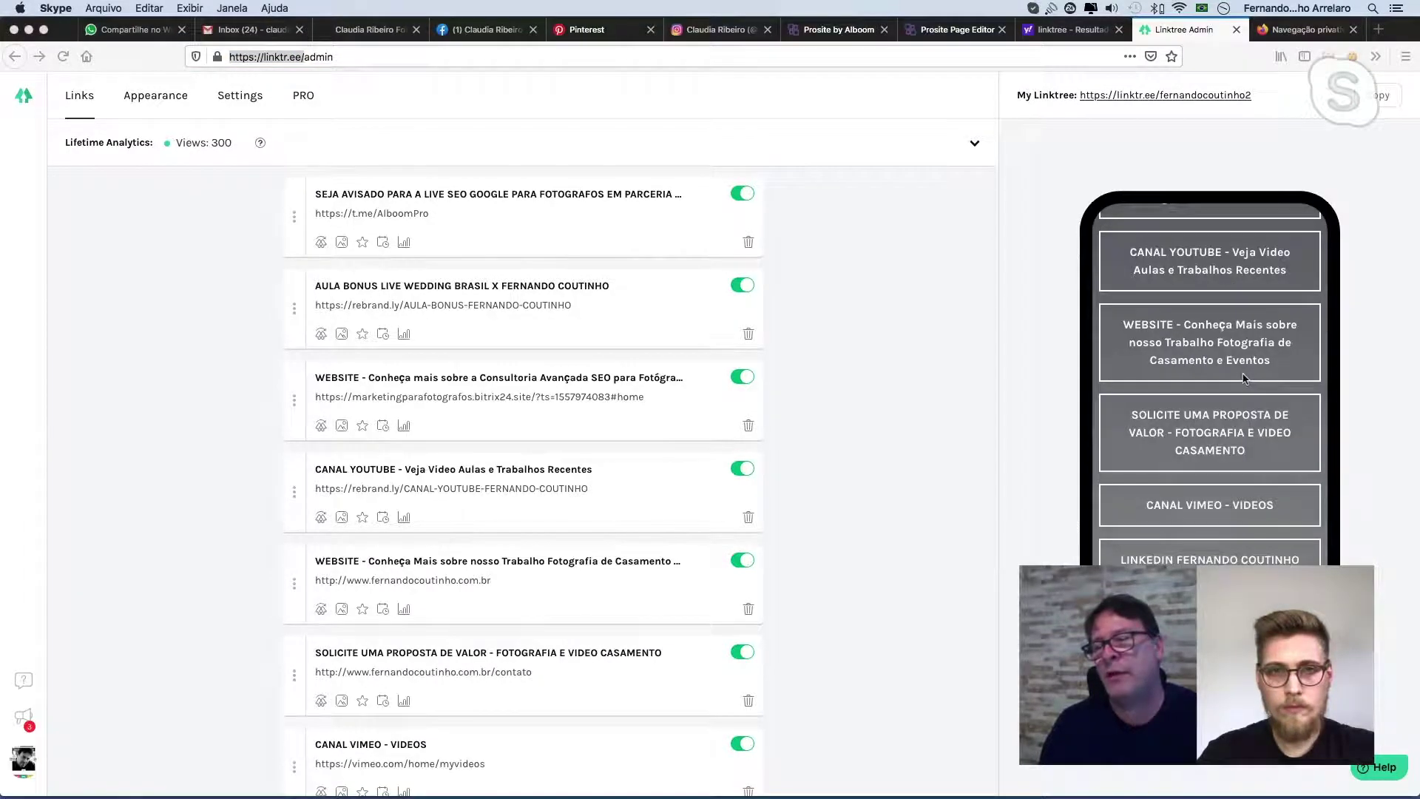
pyautogui.scroll(-3, 1243, 379)
pyautogui.scroll(8, 1286, 374)
pyautogui.scroll(3, 1283, 373)
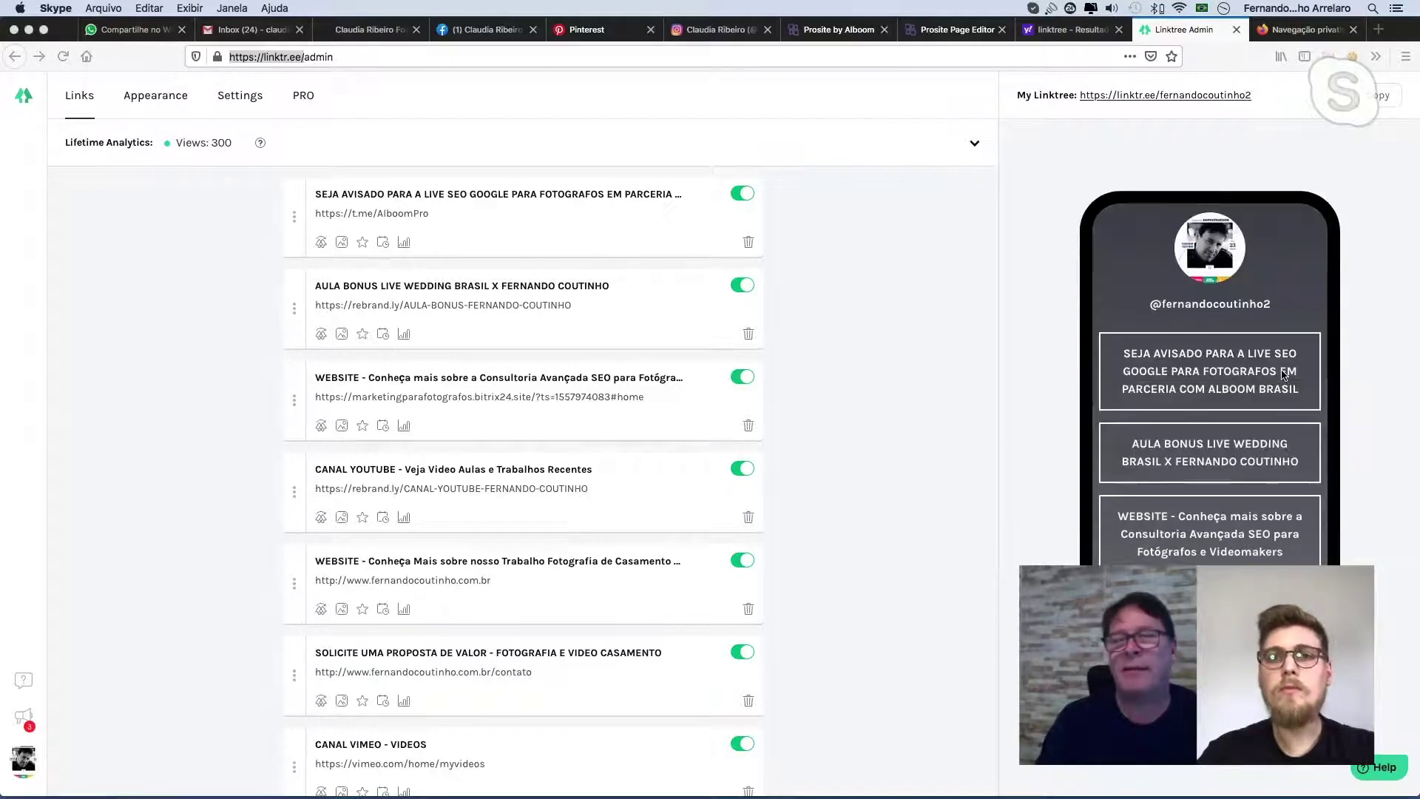
pyautogui.scroll(-4, 1282, 374)
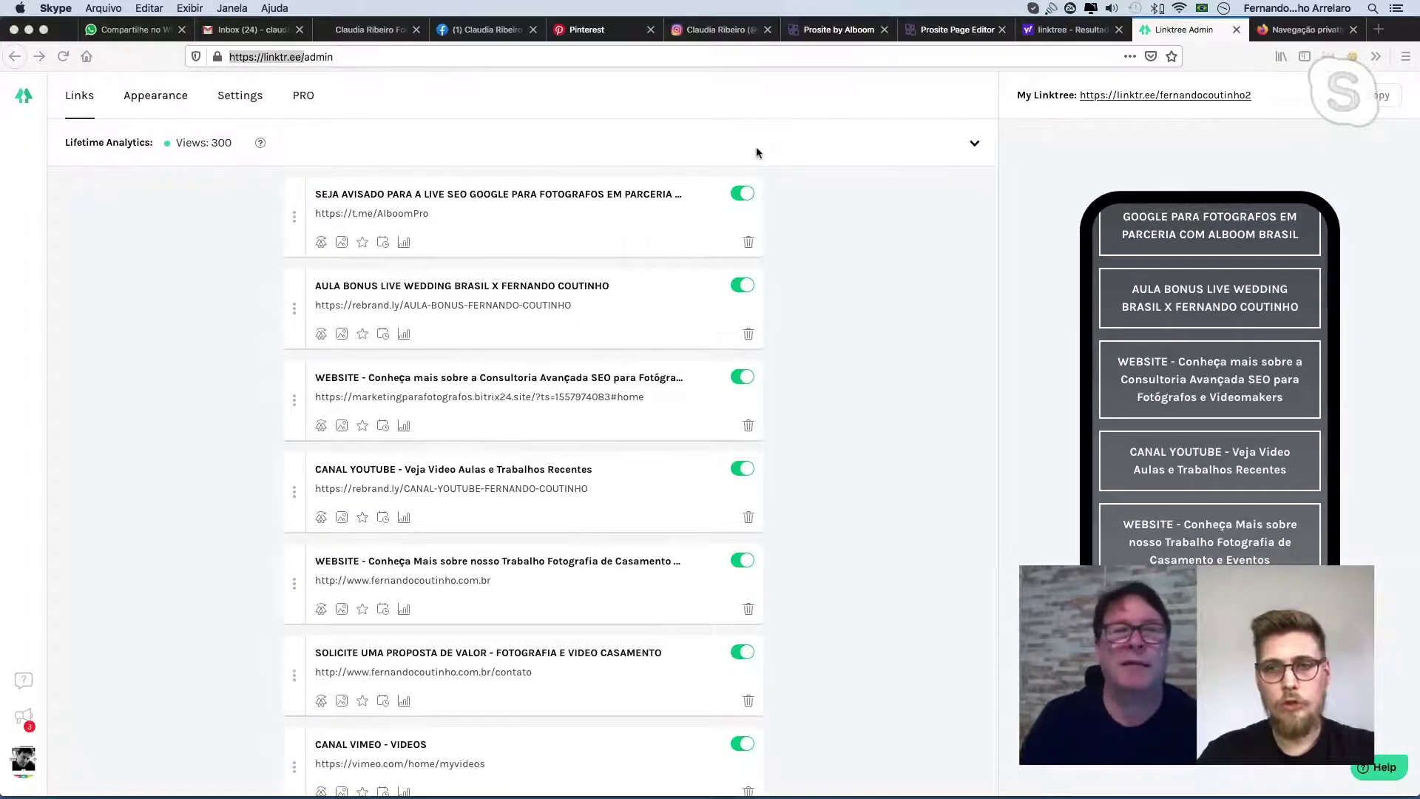
pyautogui.click(749, 109)
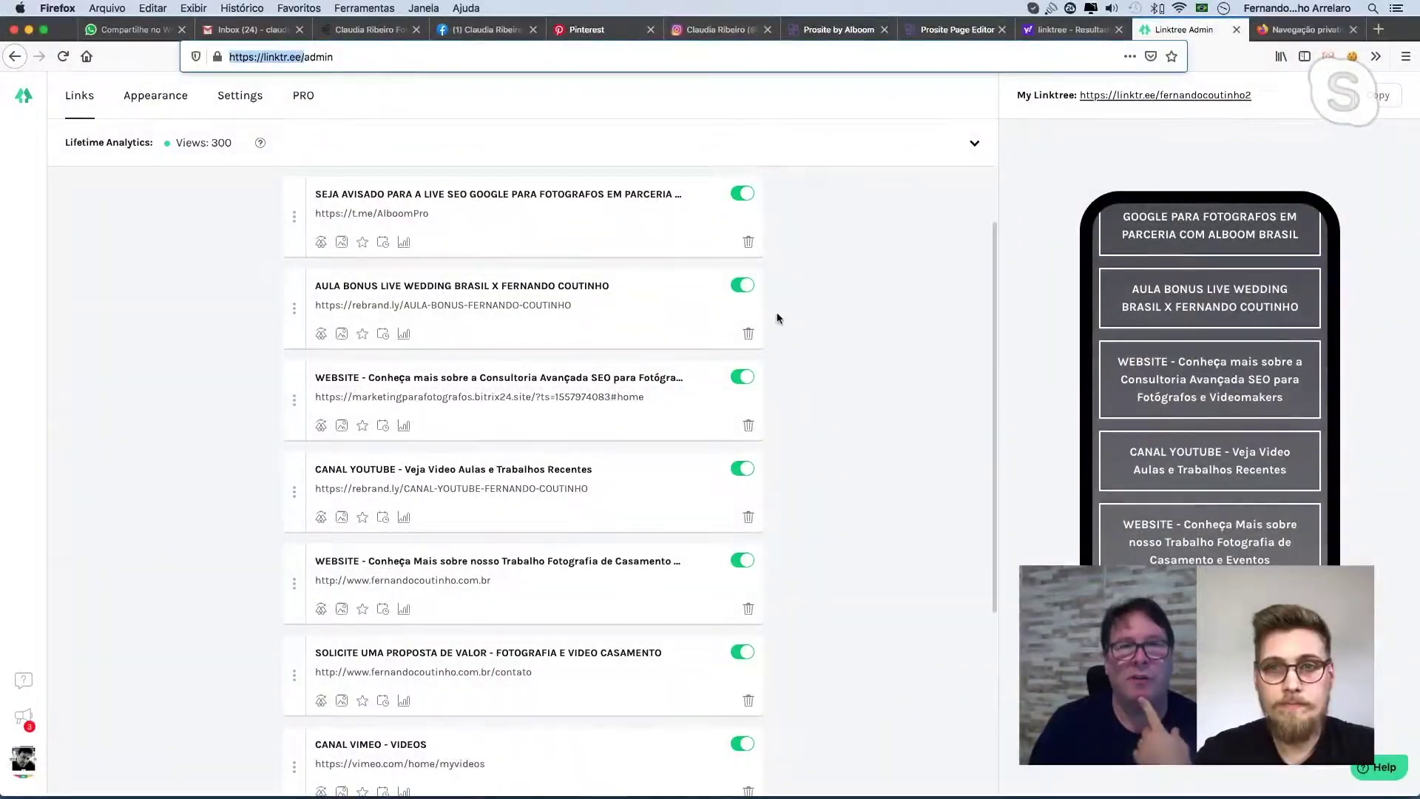
# View the studio's Instagram profile and load the Facebook profile's timeline by removing about_overview from its address.
pyautogui.click(714, 29)
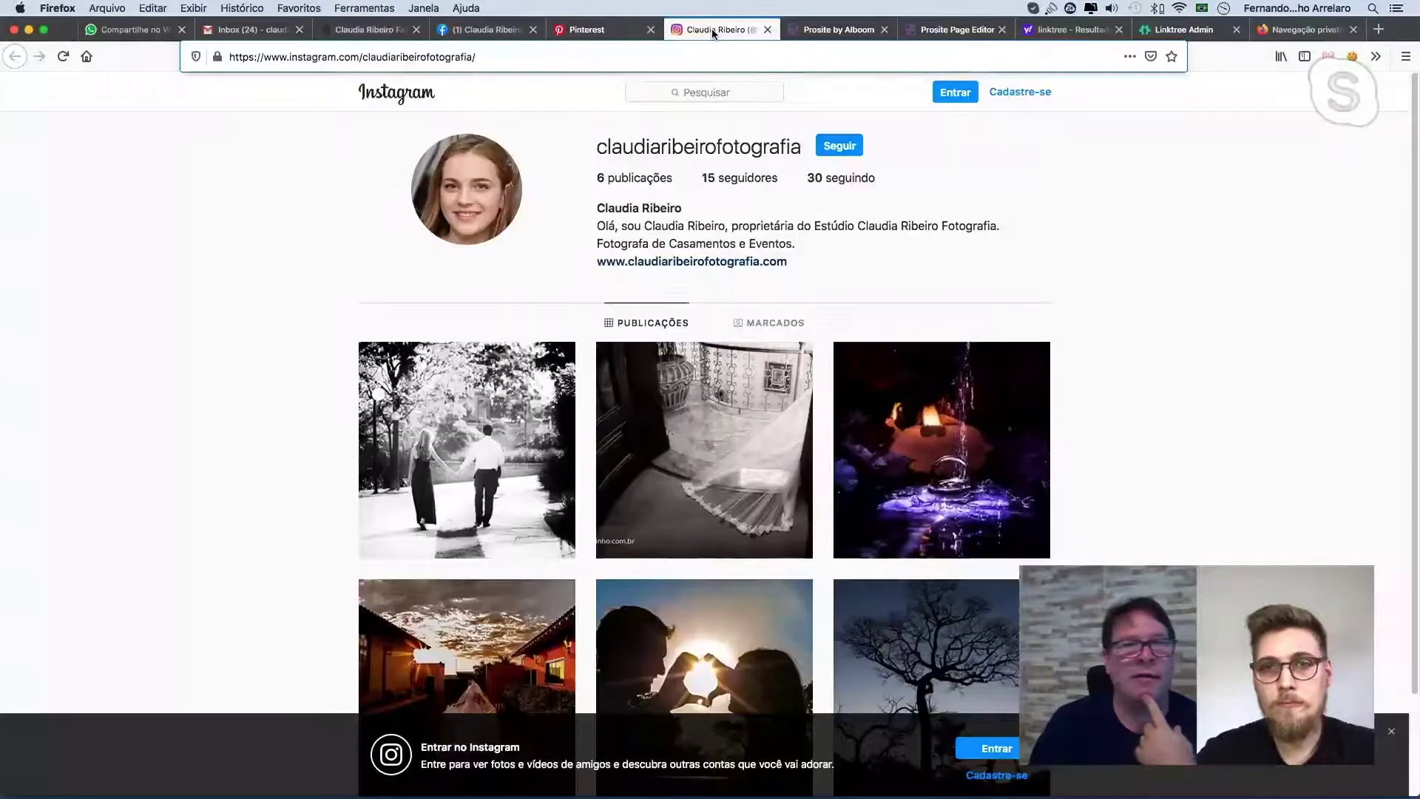
pyautogui.click(477, 30)
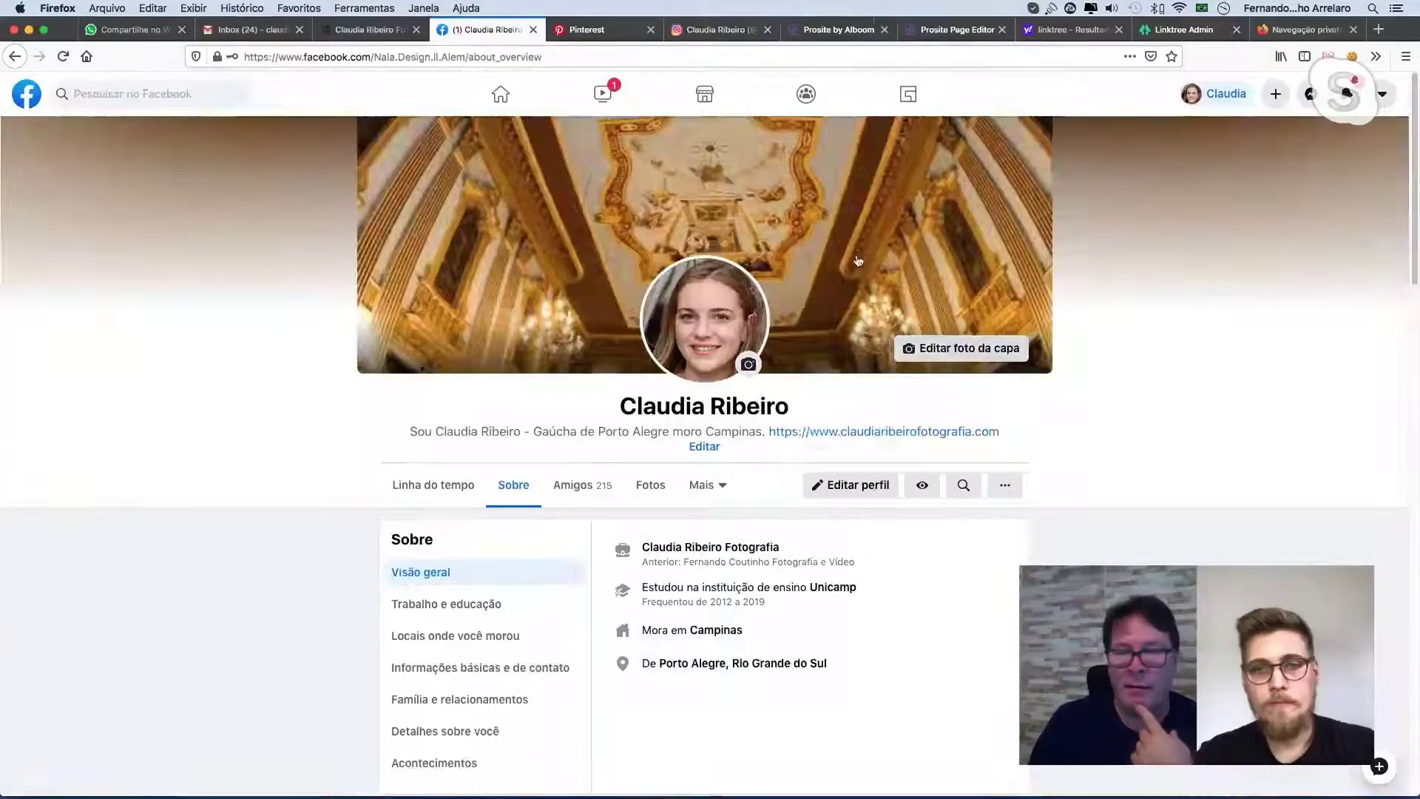
pyautogui.doubleClick(494, 56)
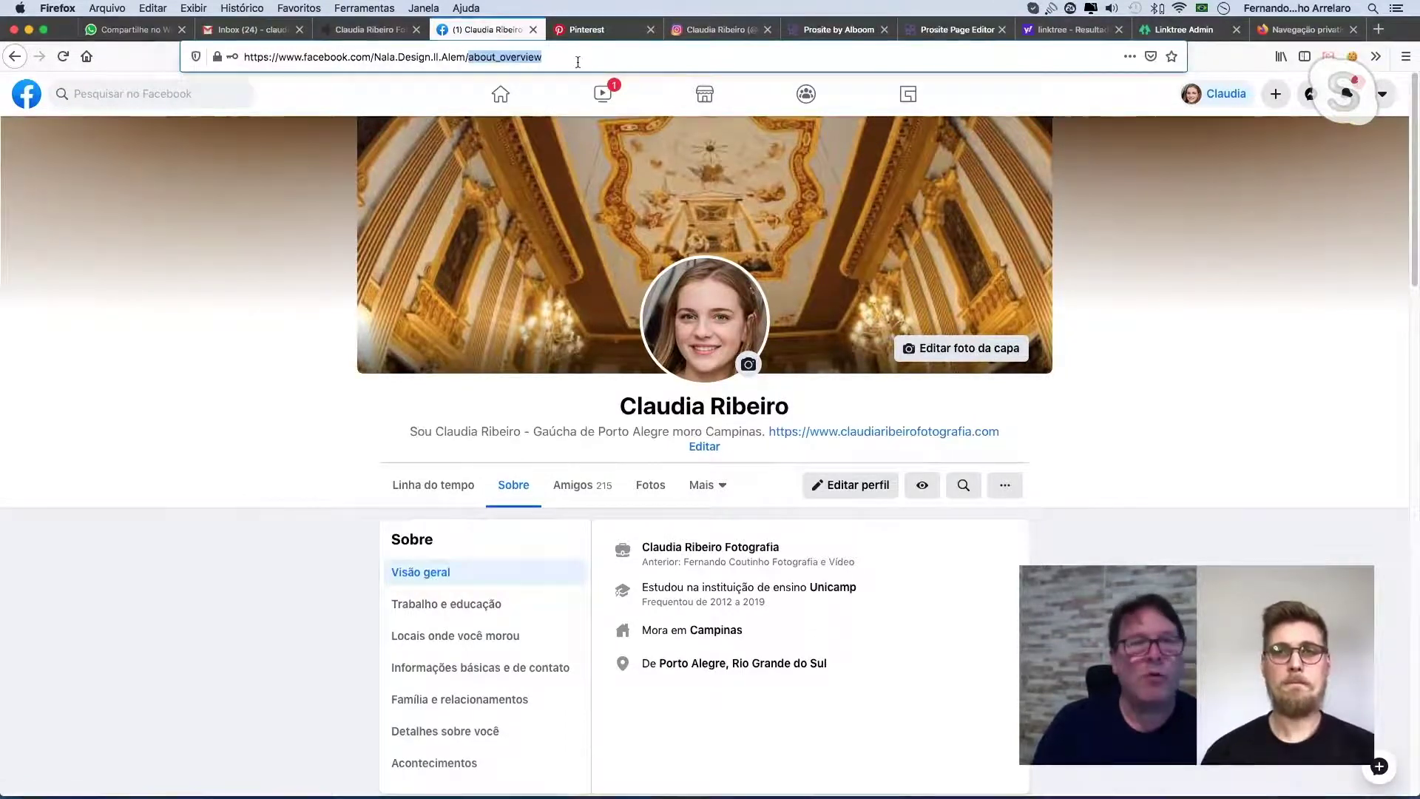
pyautogui.press('BackSpace')
pyautogui.press('Return')
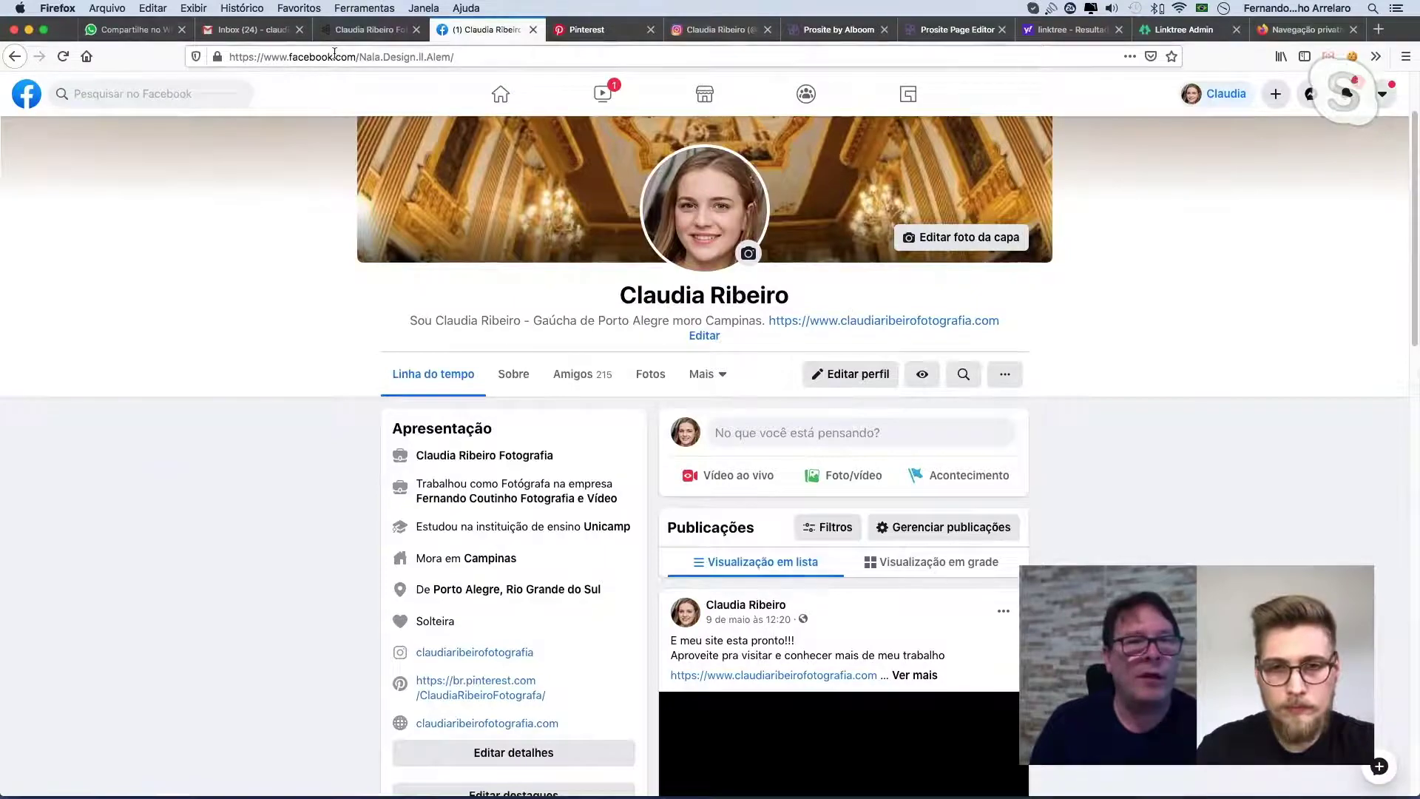
# Look over the photography website's home page down to its Trabalhos Recentes and Instagram sections.
pyautogui.click(359, 33)
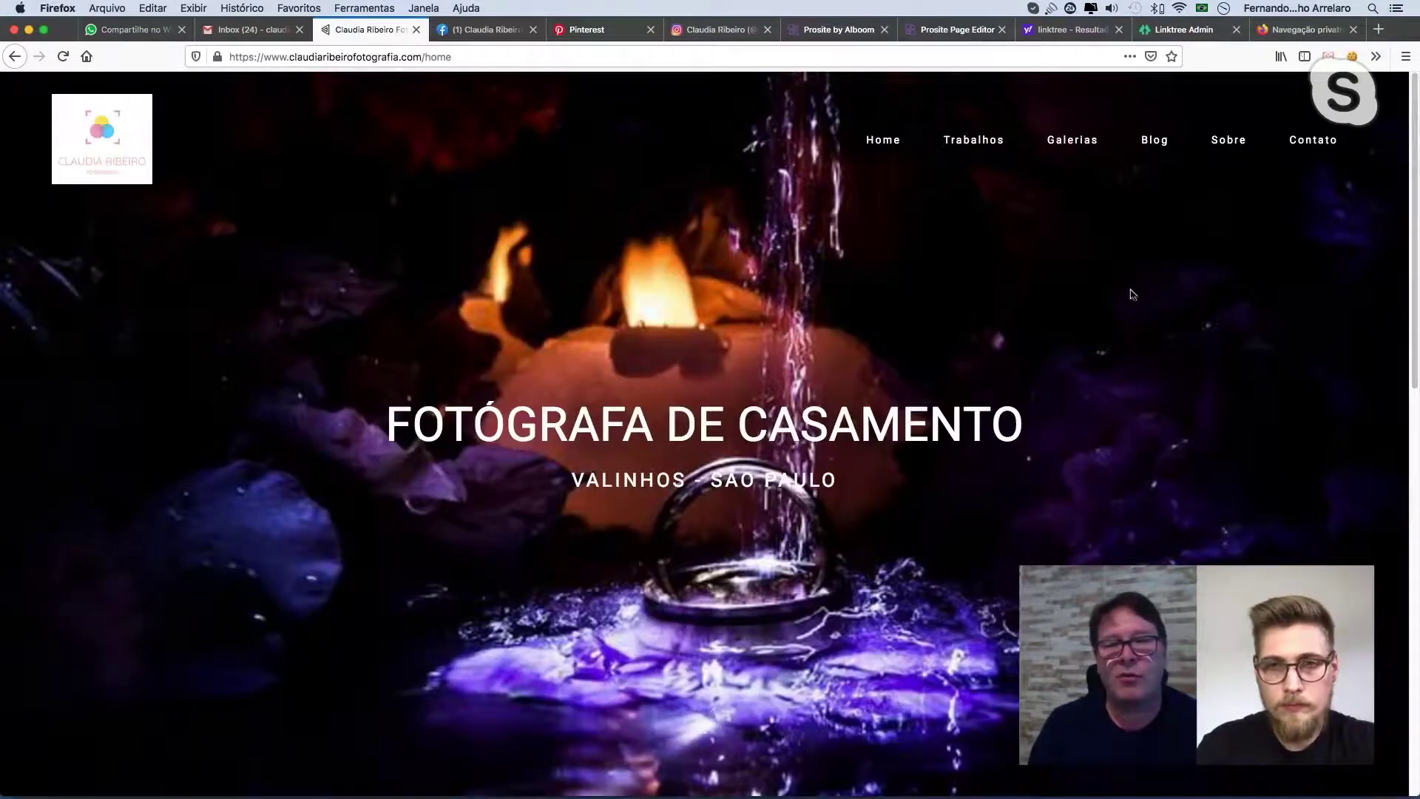
pyautogui.scroll(-7, 1259, 292)
pyautogui.scroll(-3, 1259, 291)
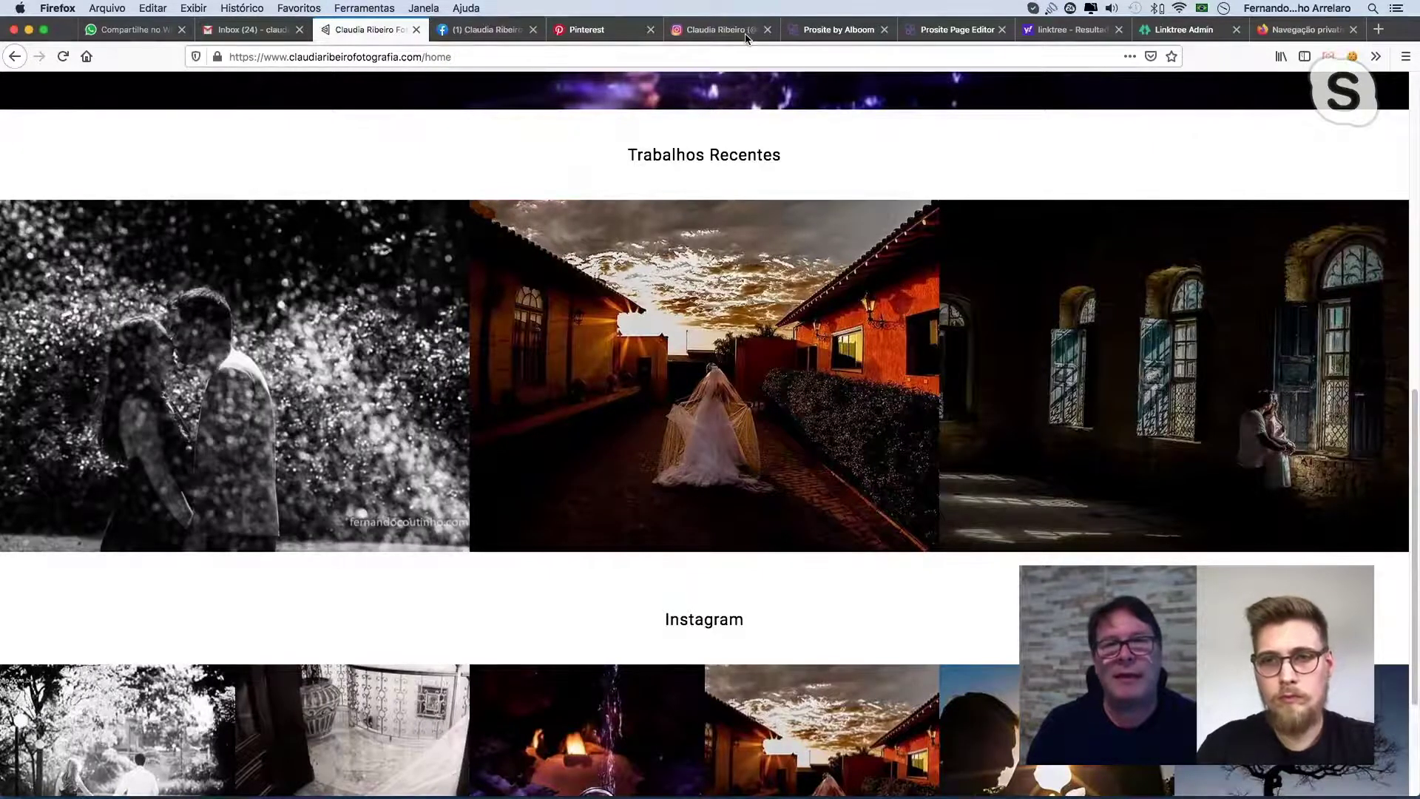
# Open the portfolio work "Fotografia de Casamento em Valinhos" in Prosite for editing and check where its Facebook connection link leads.
pyautogui.click(815, 32)
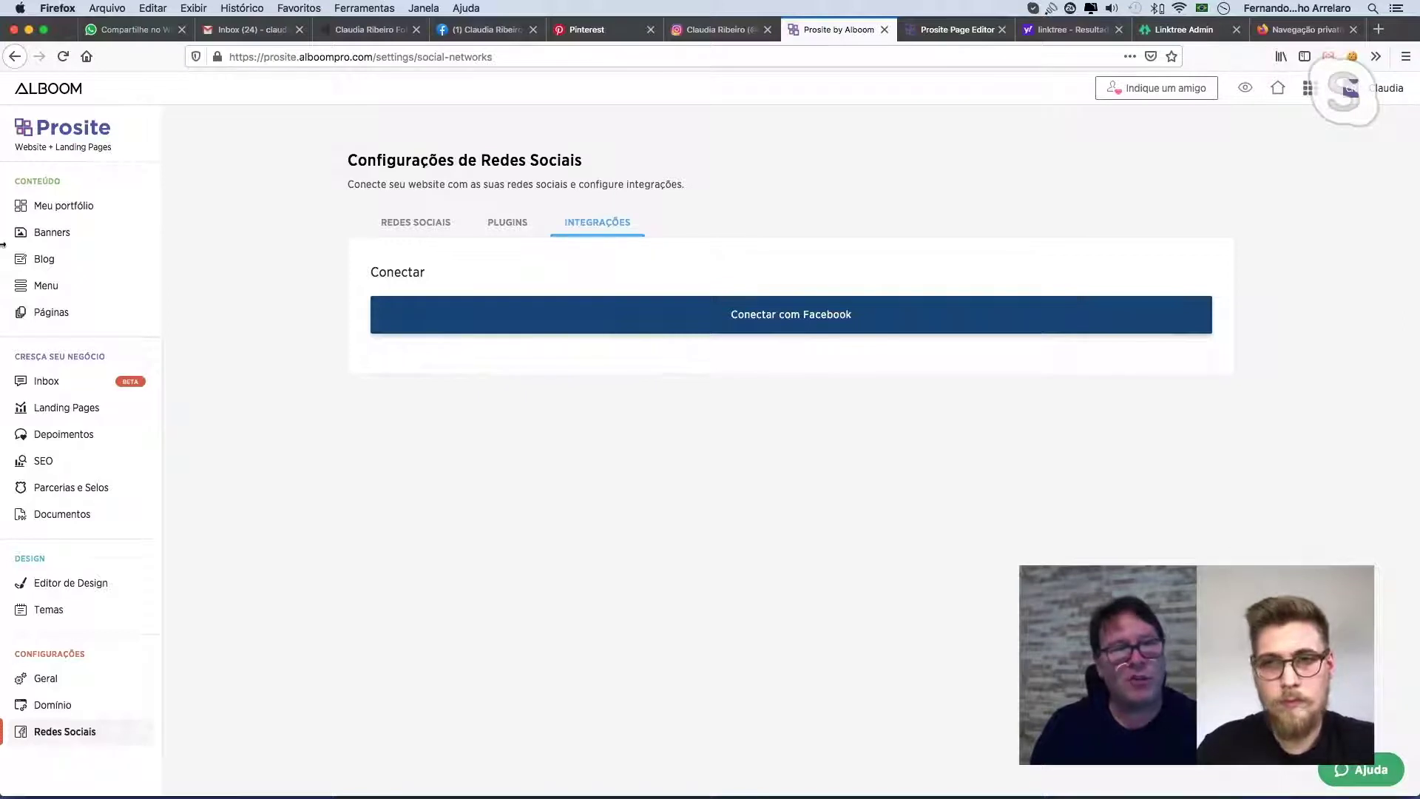
pyautogui.click(64, 206)
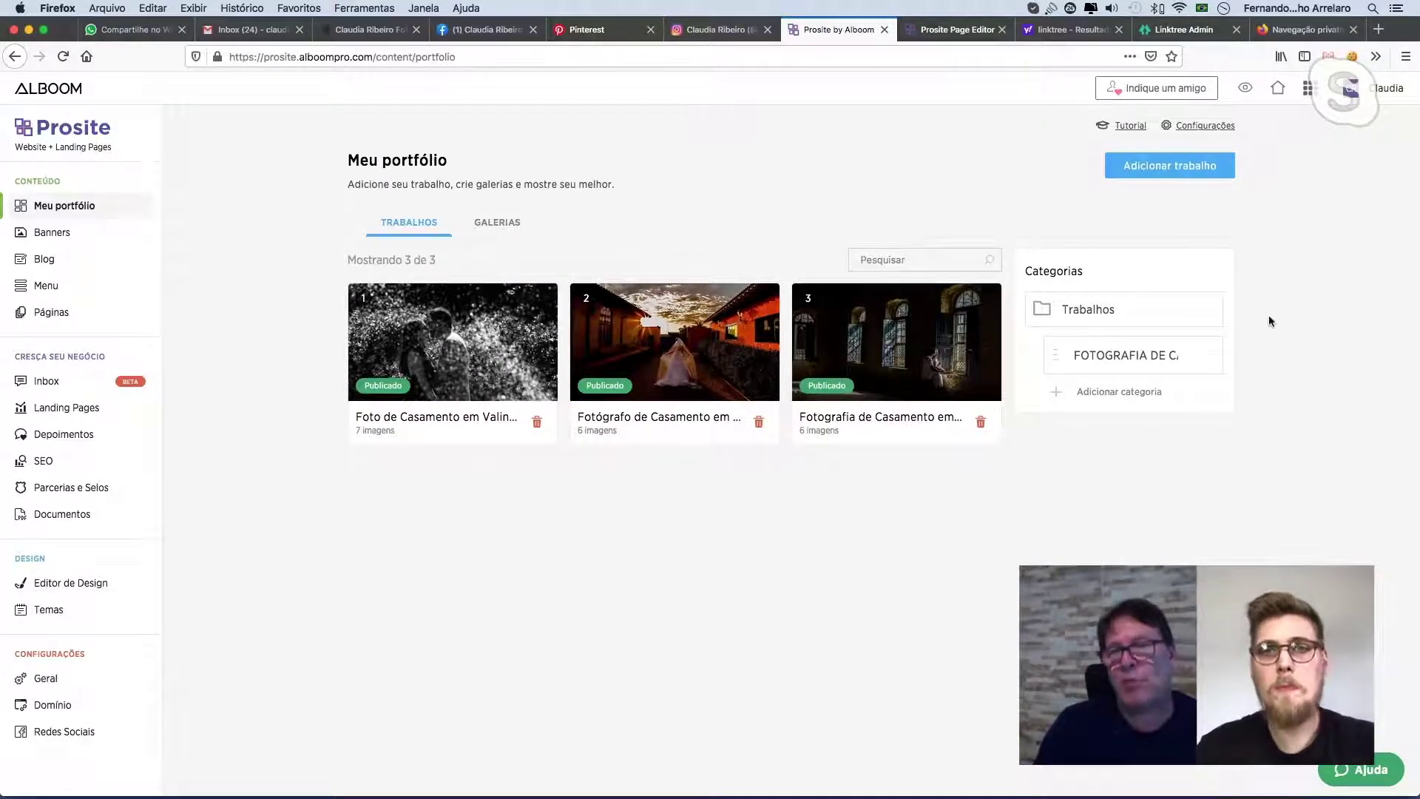
pyautogui.click(900, 354)
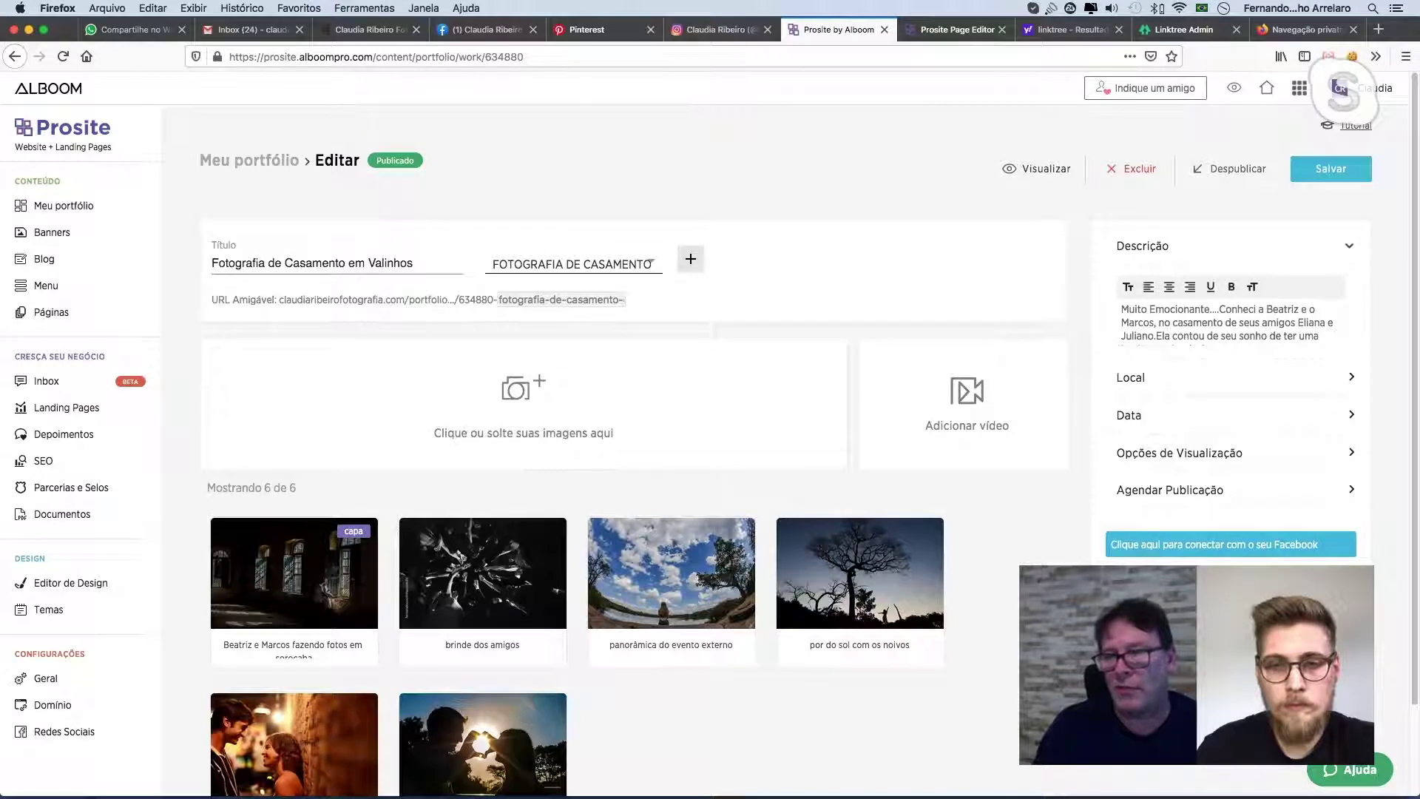
pyautogui.click(1257, 544)
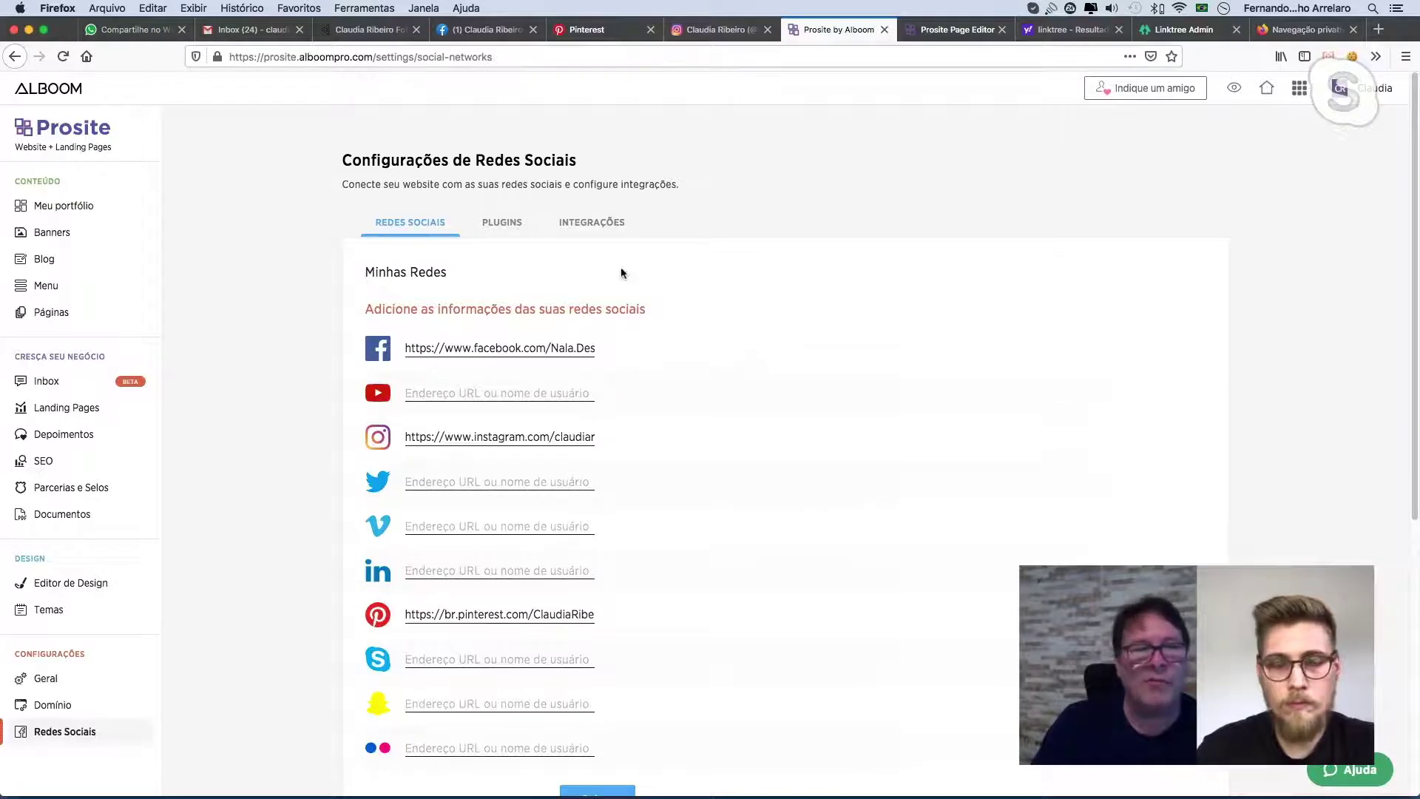
pyautogui.click(14, 57)
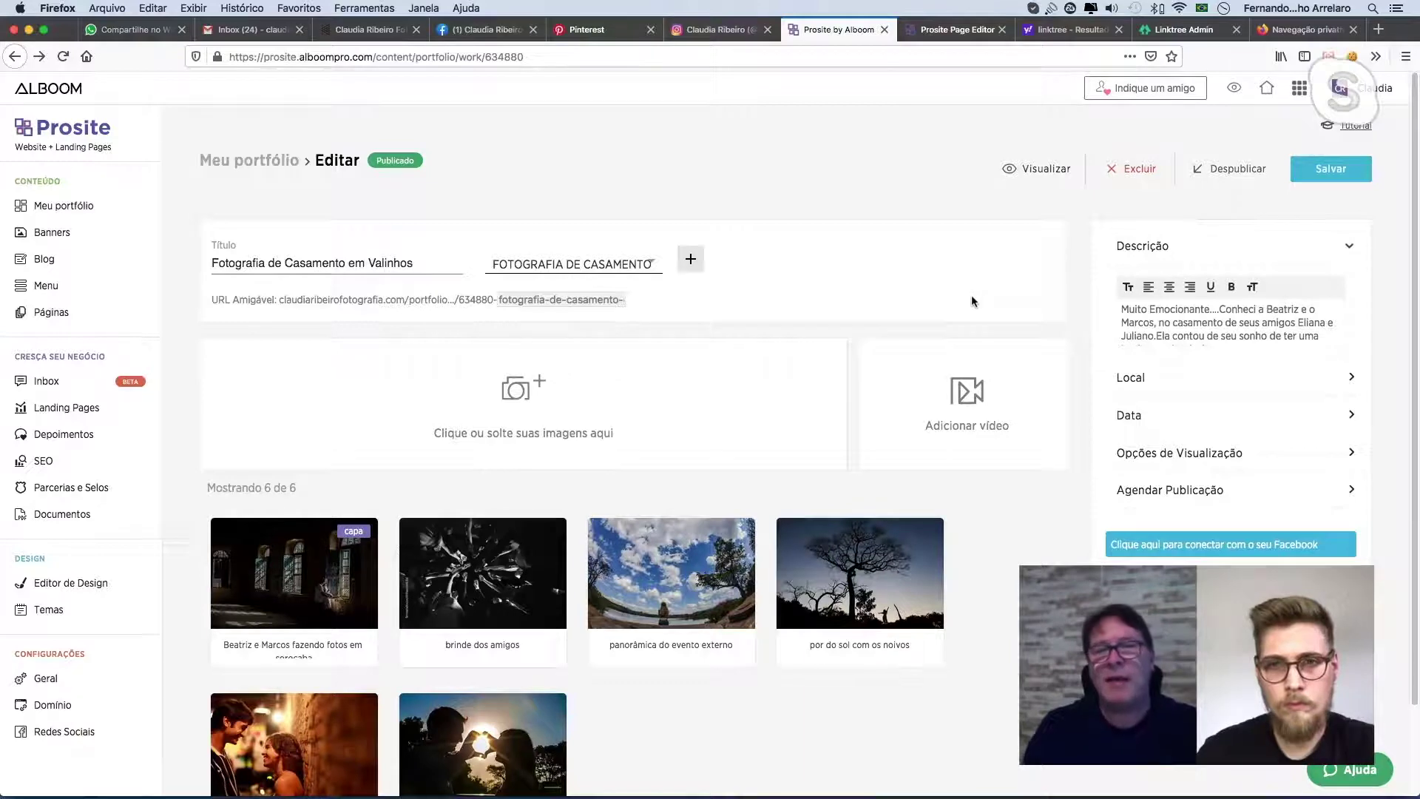
# Copy the opening paragraphs of the work's description, from "Muito Emocionante" through "Eles contrataram meu trabalho".
pyautogui.click(1191, 326)
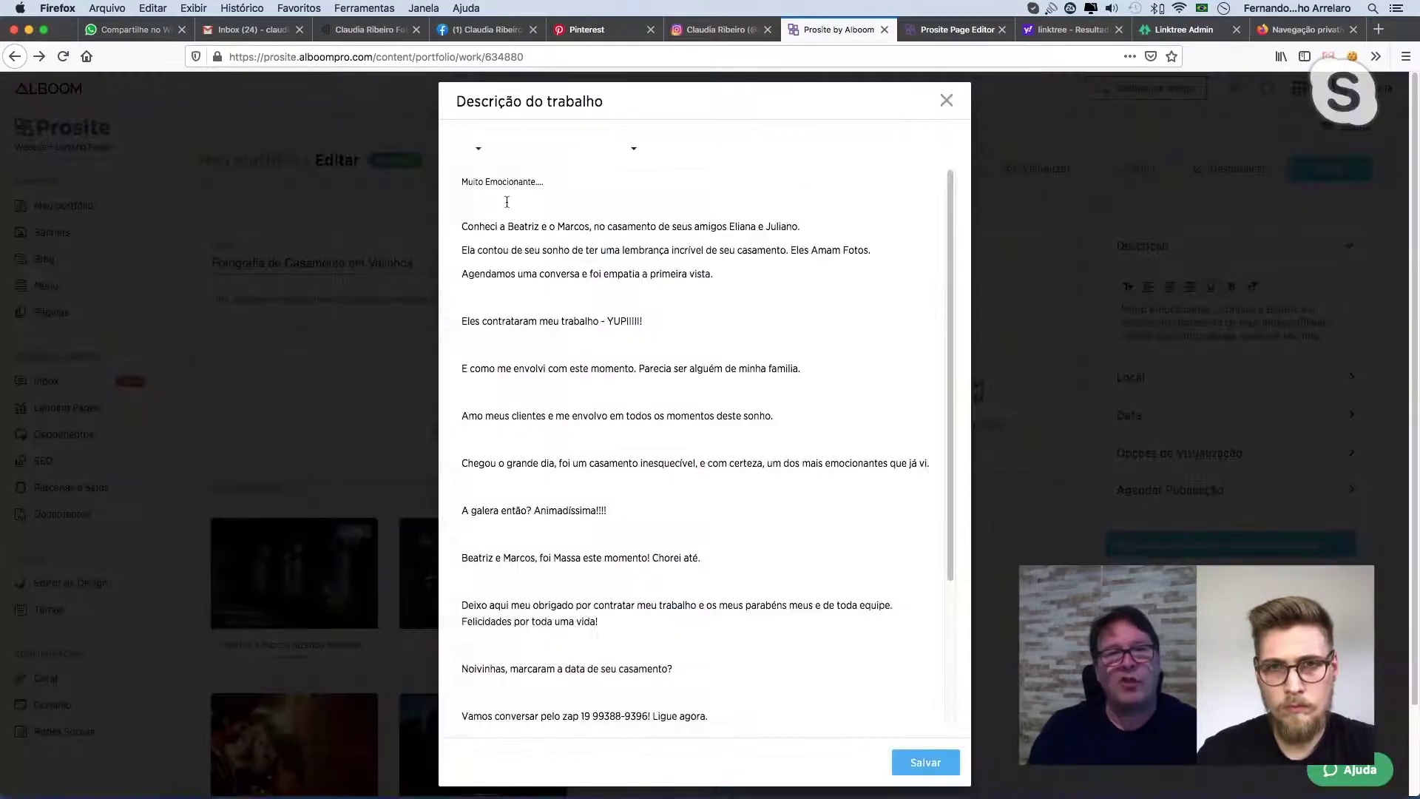
pyautogui.moveTo(463, 181); pyautogui.dragTo(653, 322)
pyautogui.rightClick(655, 281)
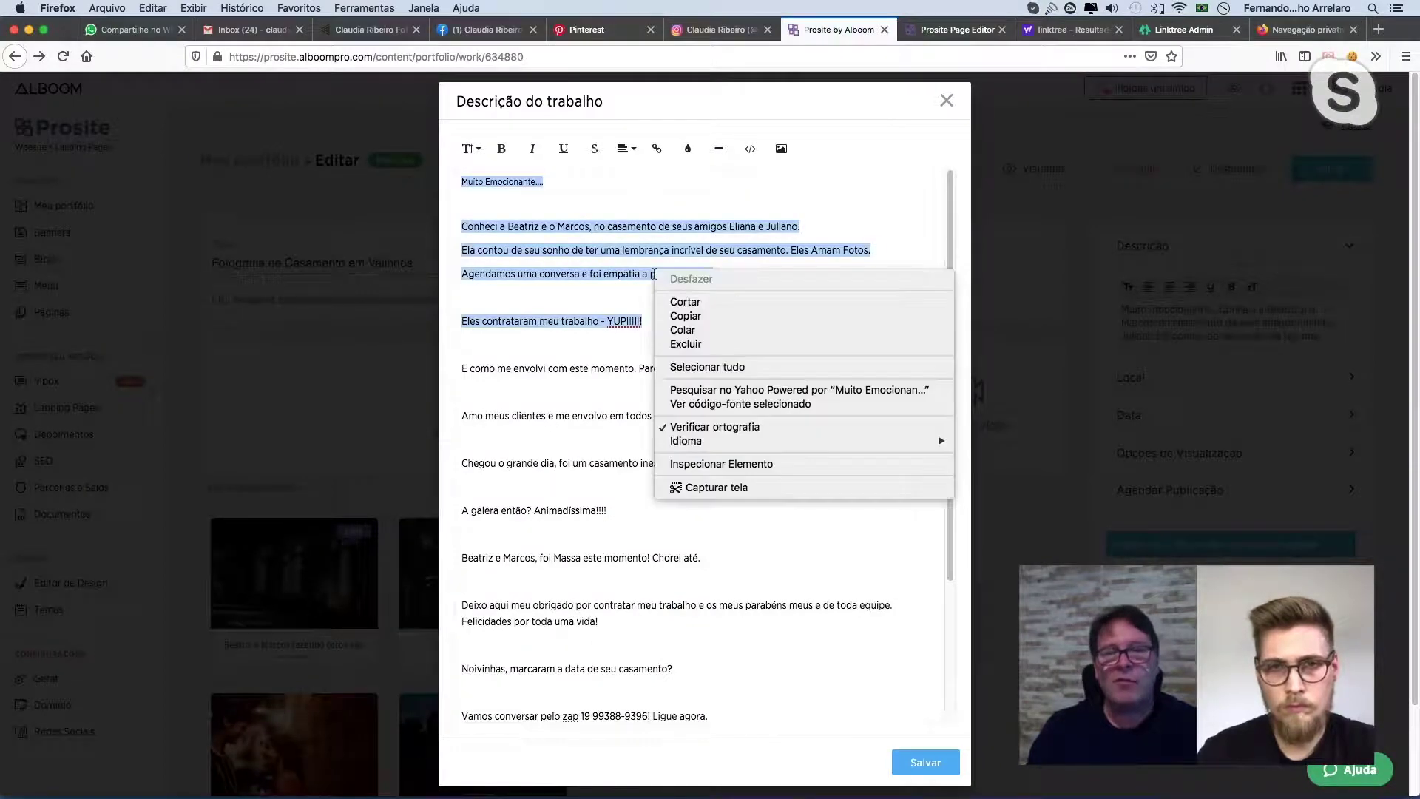
pyautogui.click(670, 318)
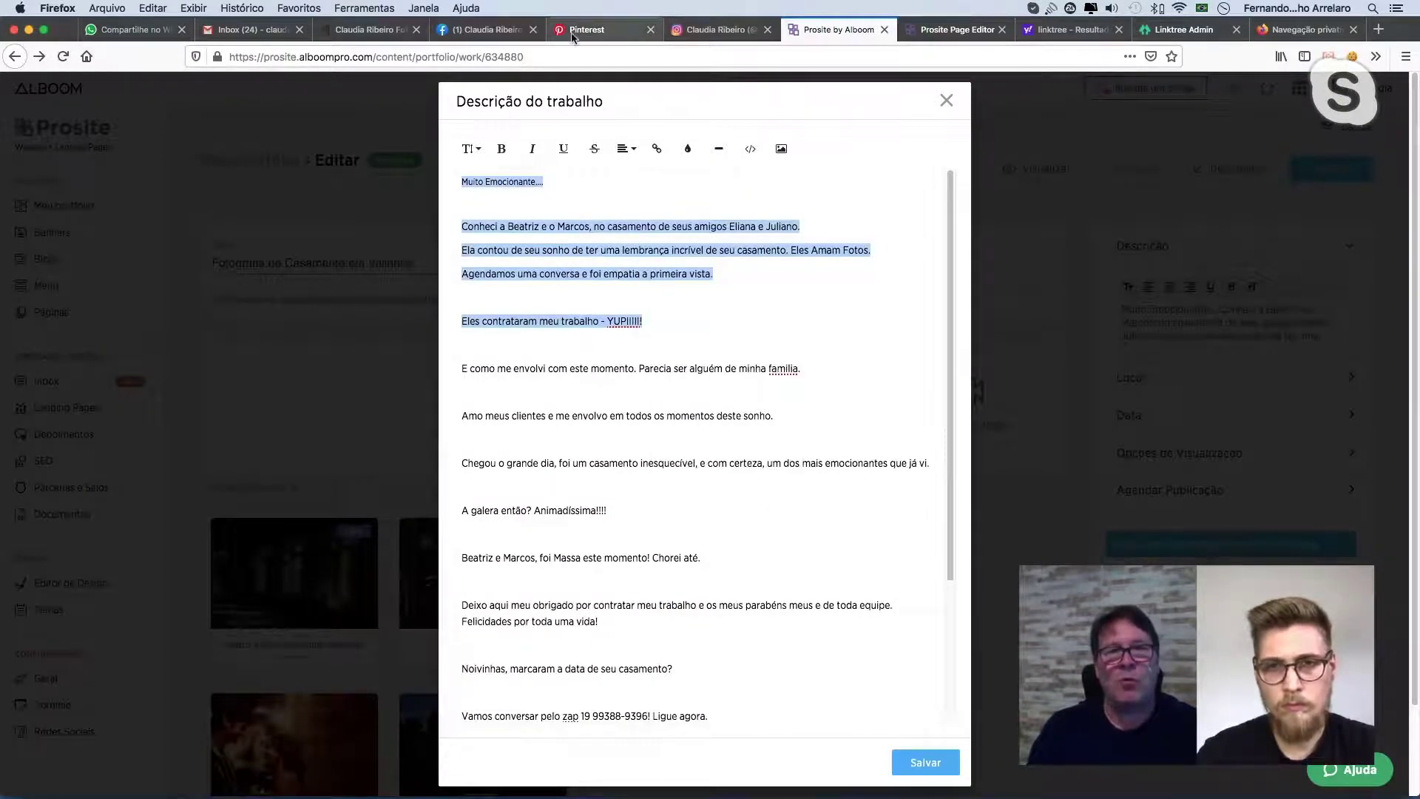
# Return to the studio's Instagram profile and dismiss the login dialog to view its posts.
pyautogui.click(713, 30)
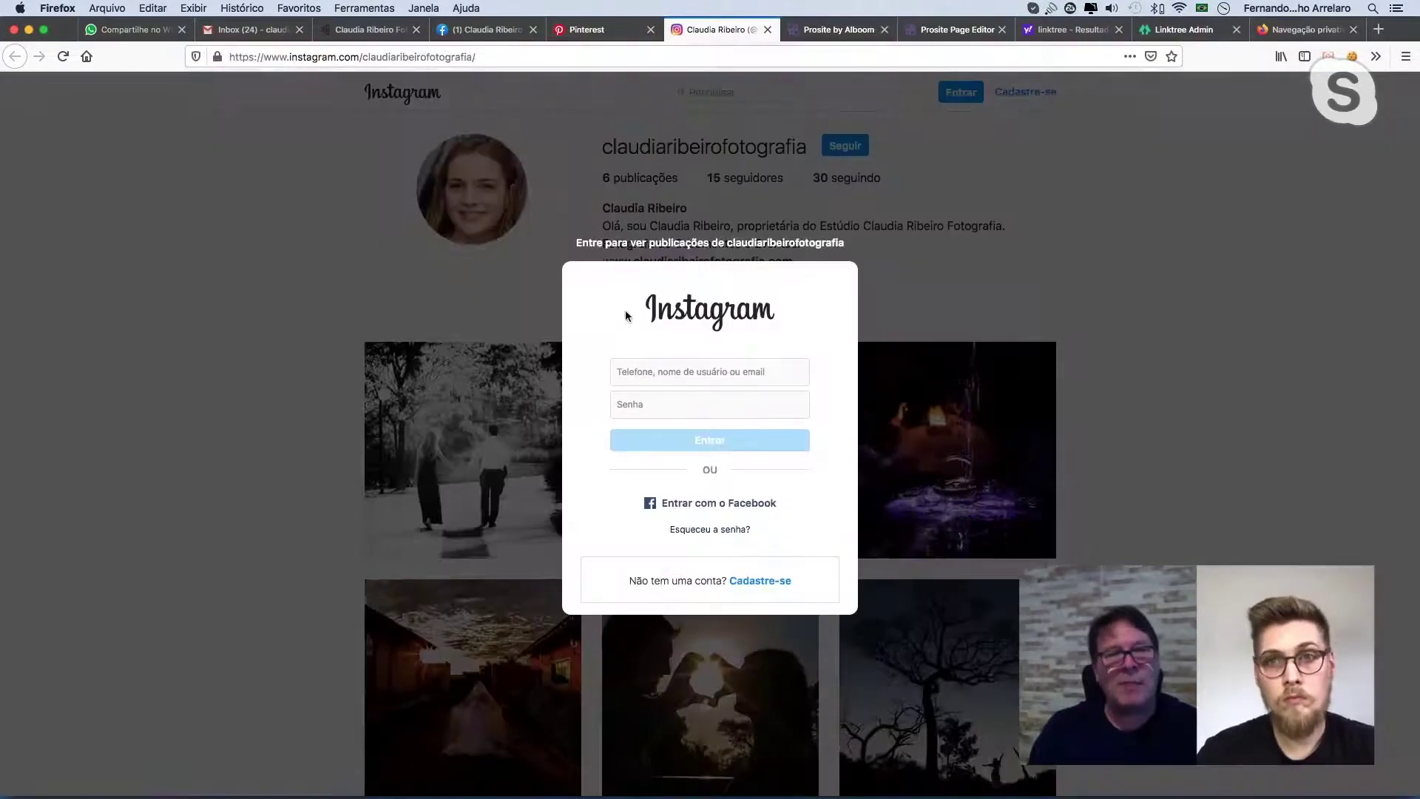
pyautogui.click(412, 247)
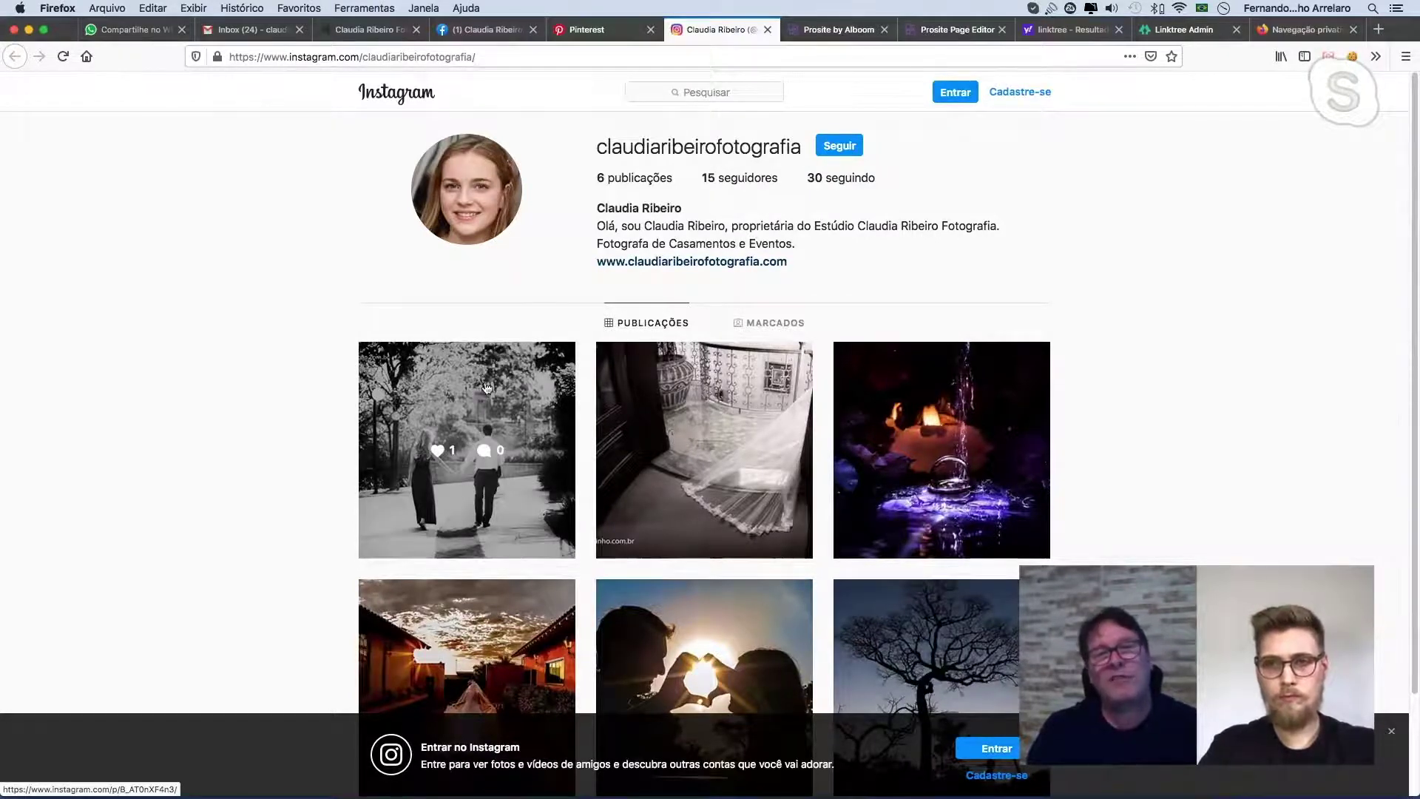
# Start creating a new pin from the studio's Pinterest profile.
pyautogui.click(586, 29)
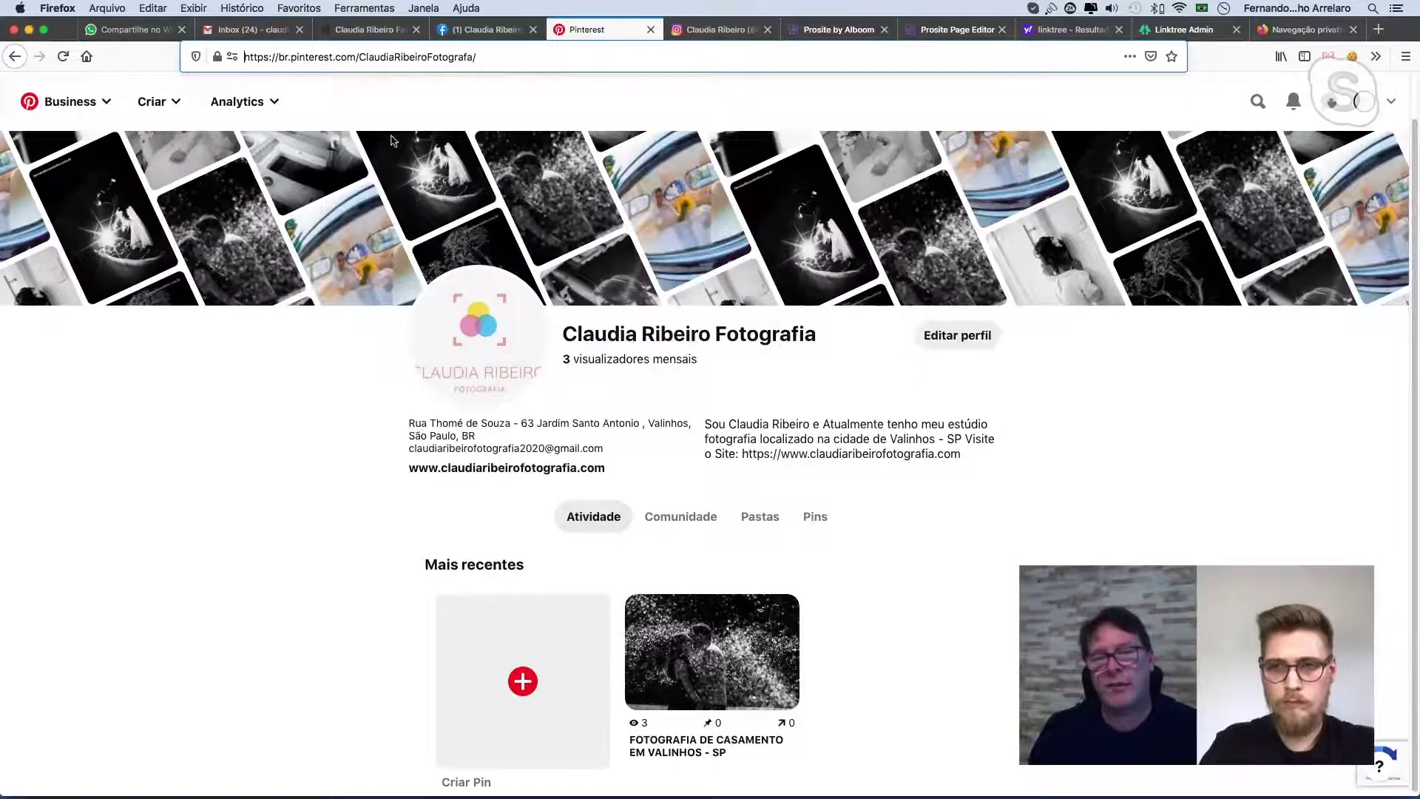
pyautogui.click(523, 677)
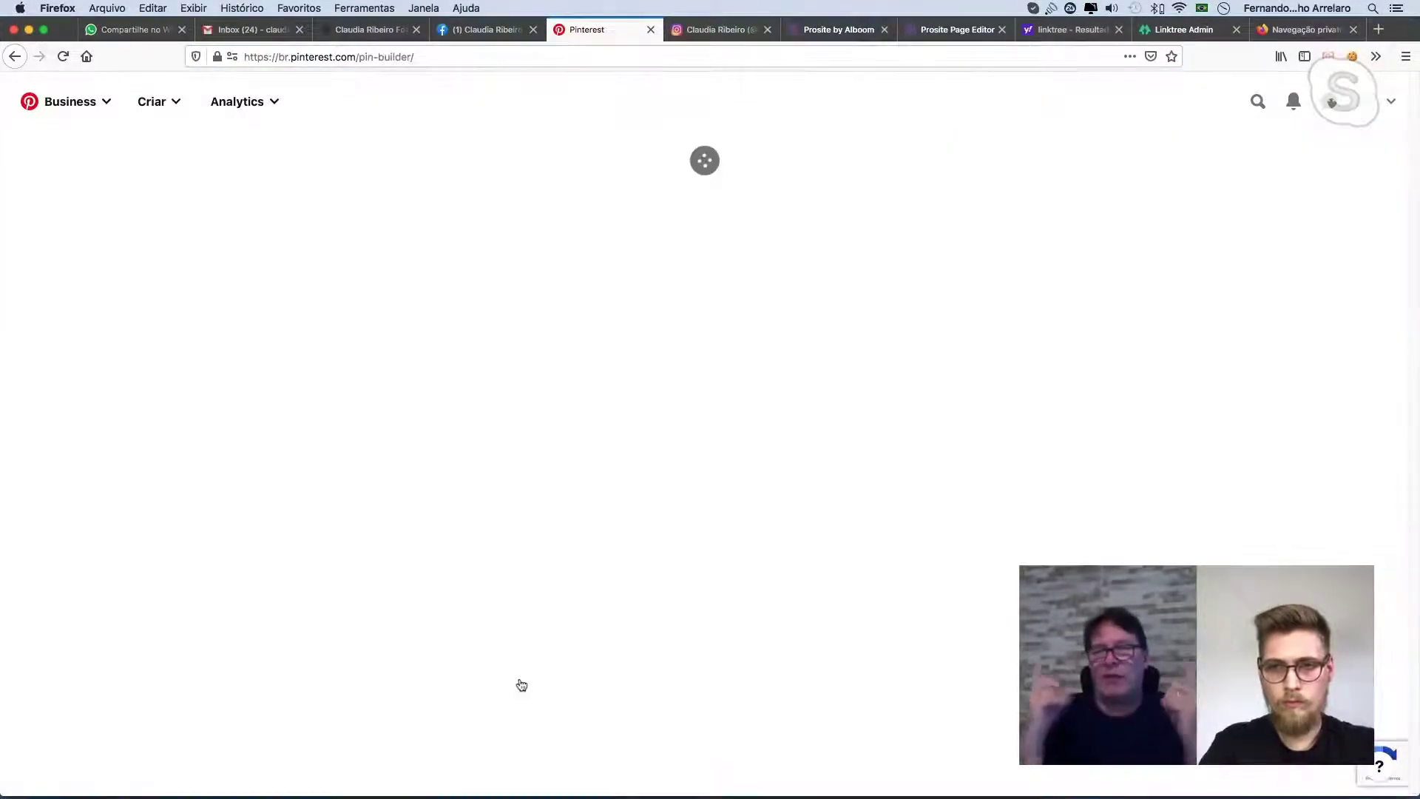